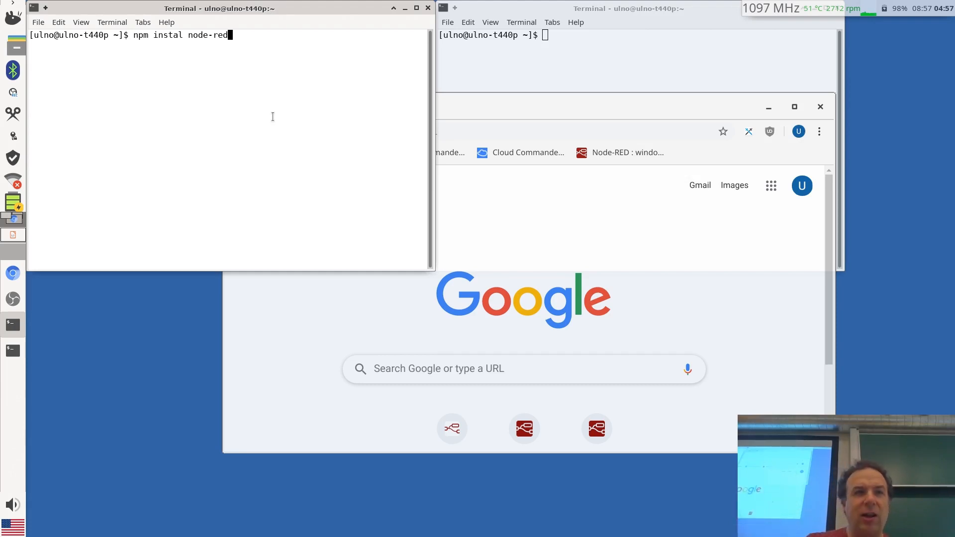
Replace the dashboard install command with node-red, start Node-RED, then bring the second terminal forward
text(-)
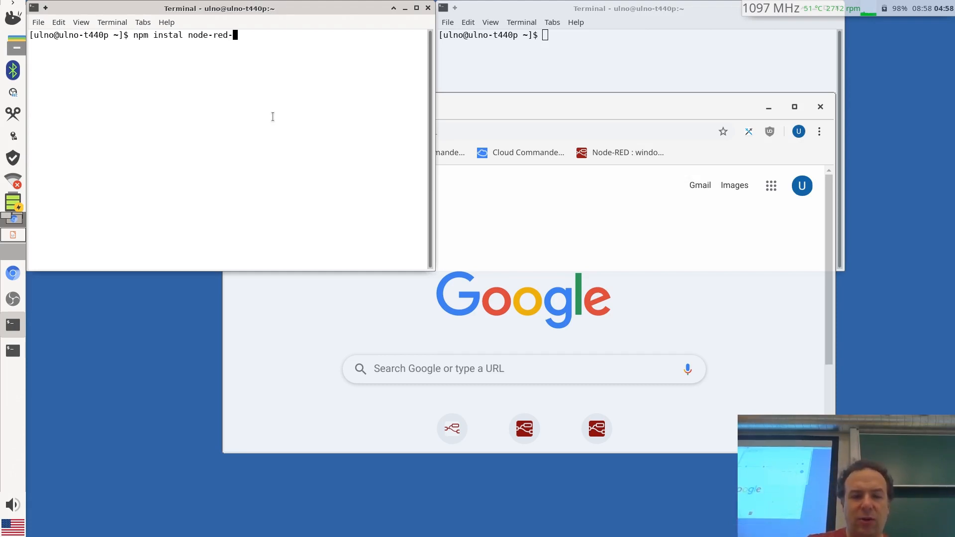
text(dashbpo)
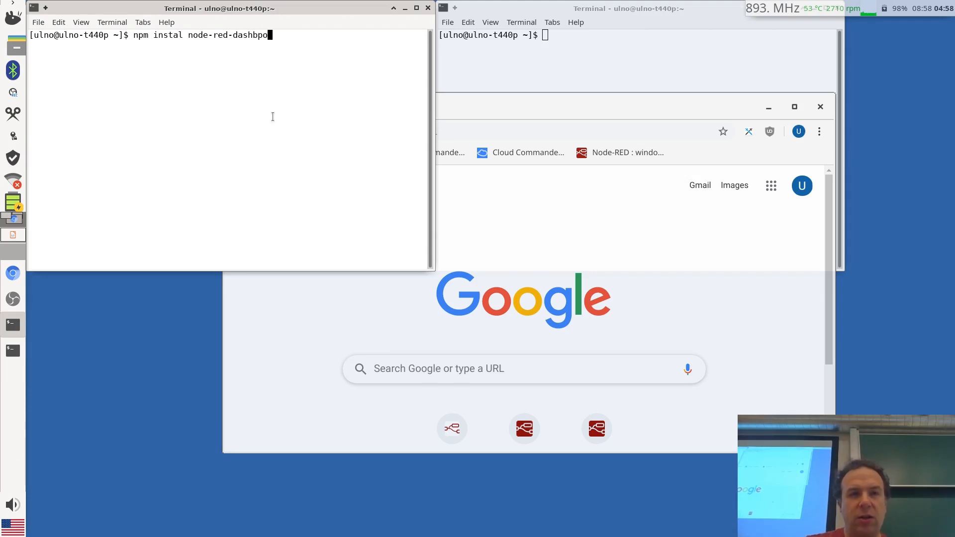
key(BackSpace)
key(BackSpace)
text(oard)
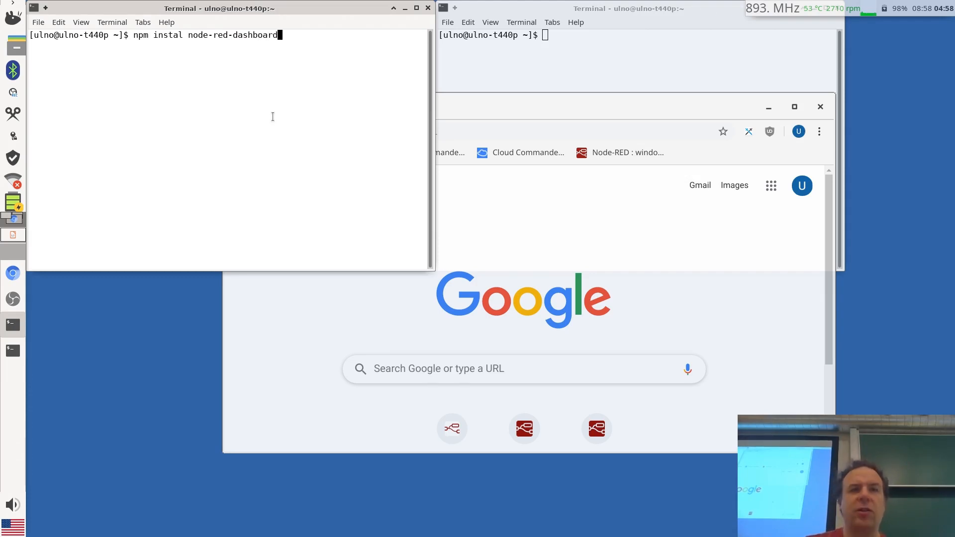
key(BackSpace)
key(BackSpace)
key(BackSpace)
key(BackSpace)
key(BackSpace)
key(BackSpace)
key(BackSpace)
key(BackSpace)
key(BackSpace)
key(BackSpace)
key(BackSpace)
key(BackSpace)
key(BackSpace)
key(BackSpace)
key(BackSpace)
key(BackSpace)
key(BackSpace)
key(BackSpace)
key(BackSpace)
key(BackSpace)
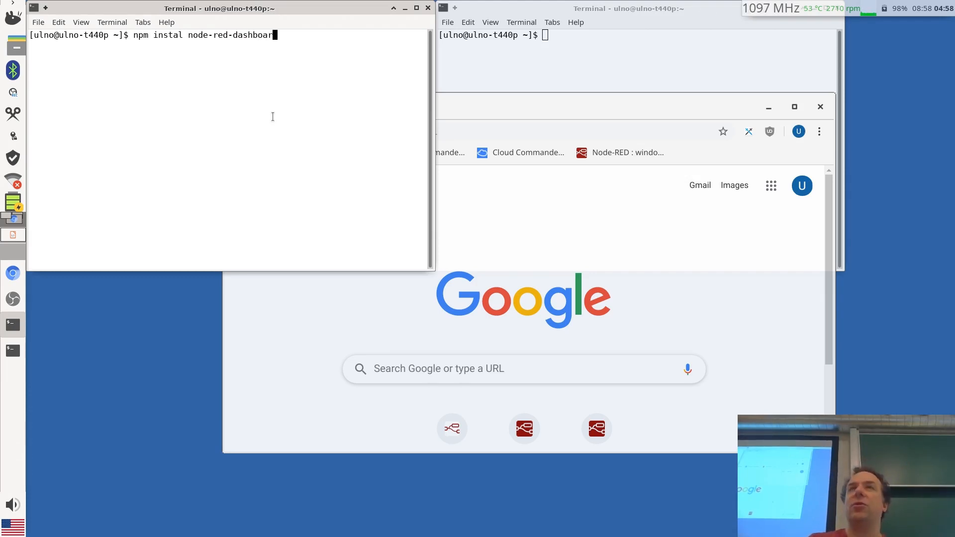
key(BackSpace)
key(BackSpace)
key(BackSpace)
key(BackSpace)
key(BackSpace)
key(BackSpace)
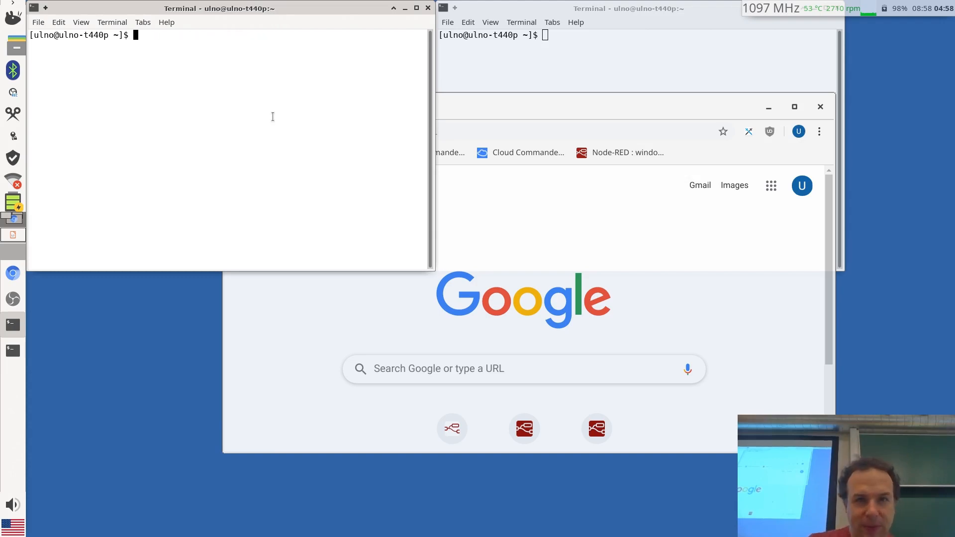
text(node-=)
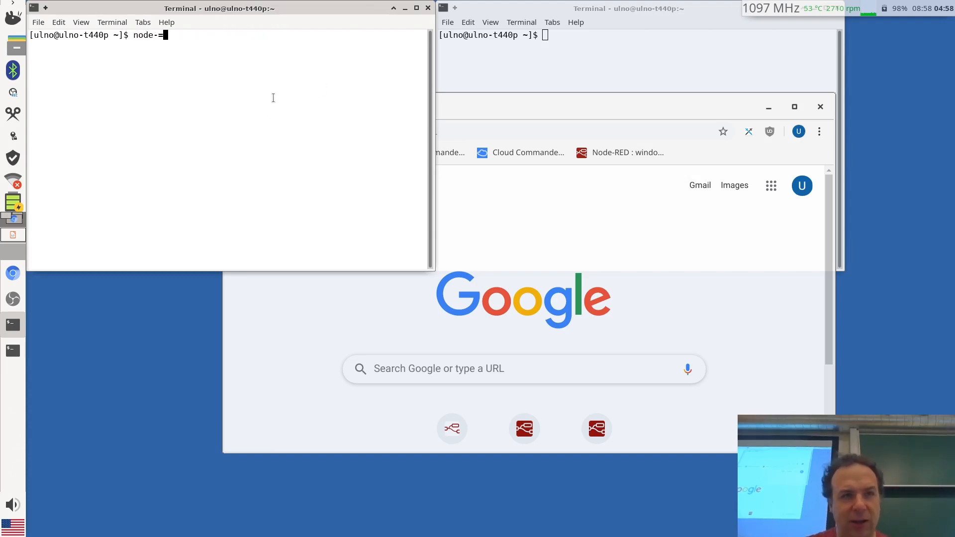
key(BackSpace)
text(red)
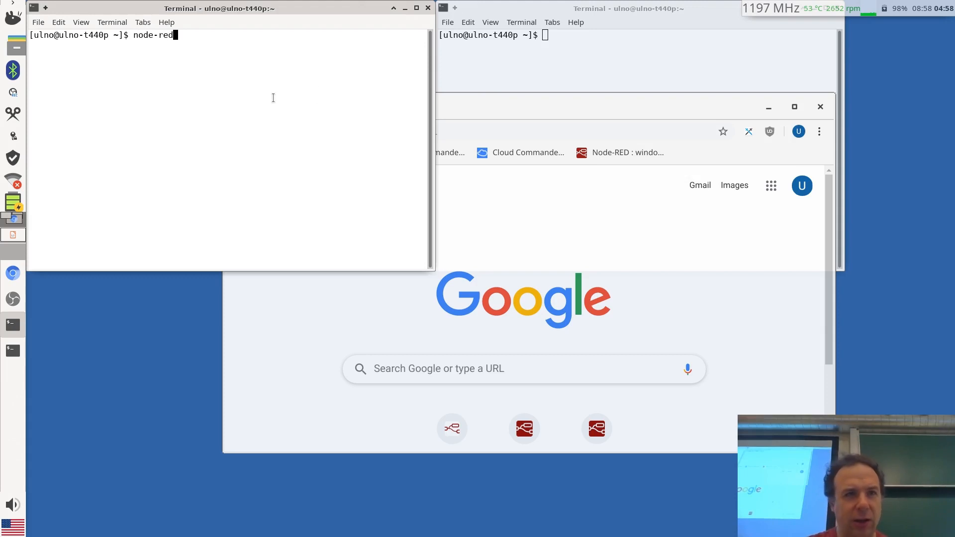
key(Return)
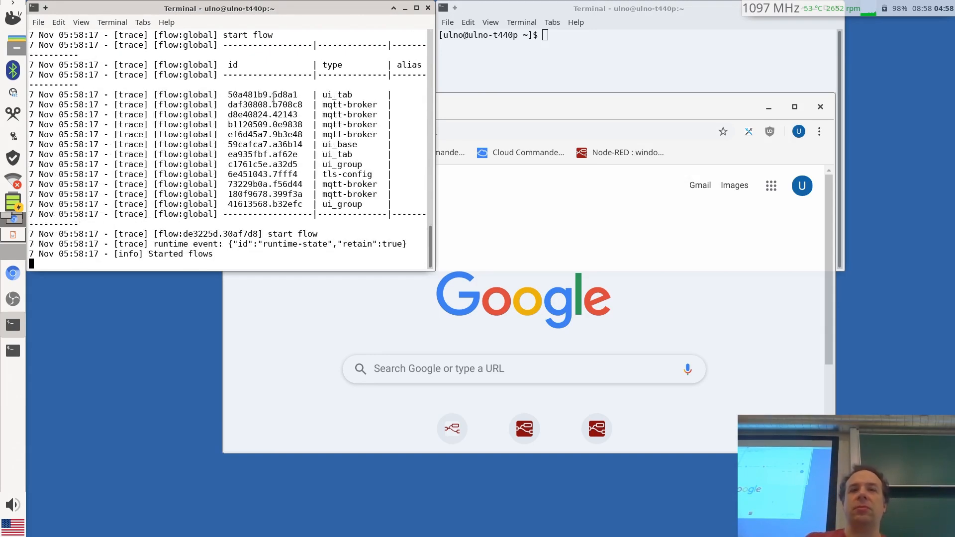
click(612, 61)
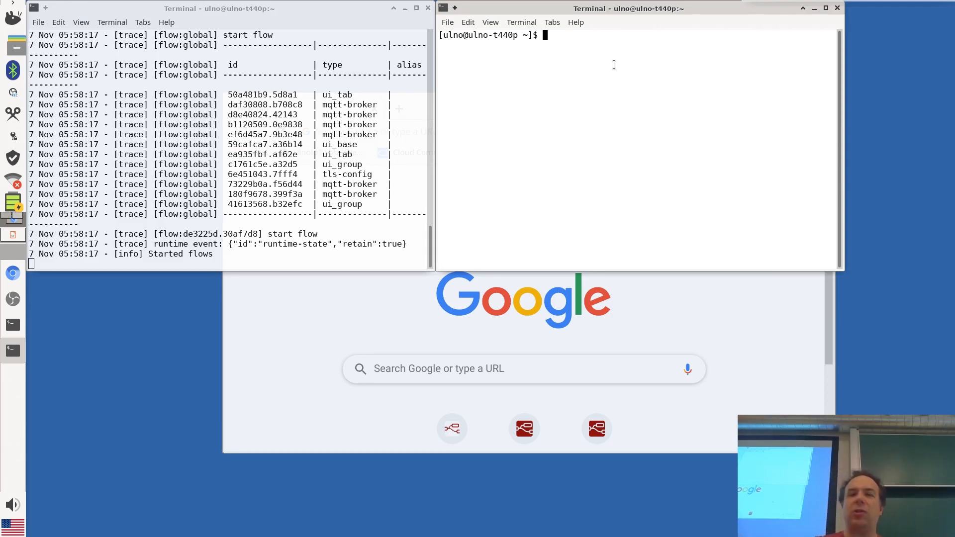
Enter the IoTempower environment with iot and run mqtt_broker in the second terminal
text(iot)
key(Return)
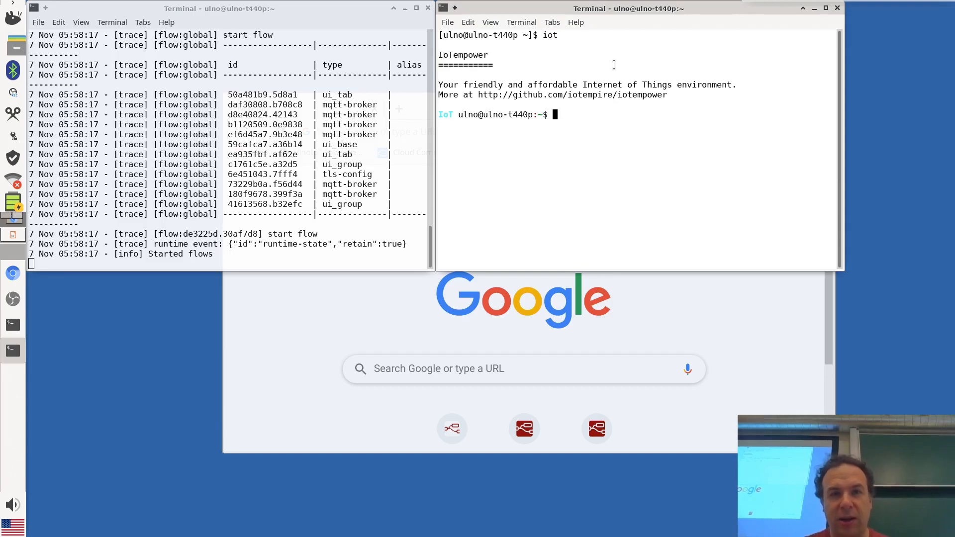
text(mqtt_bro)
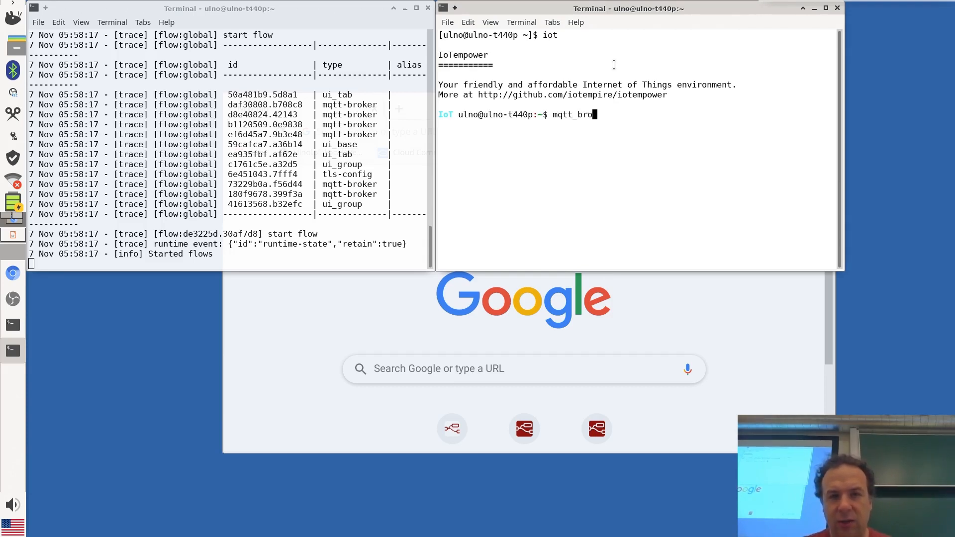
key(Tab)
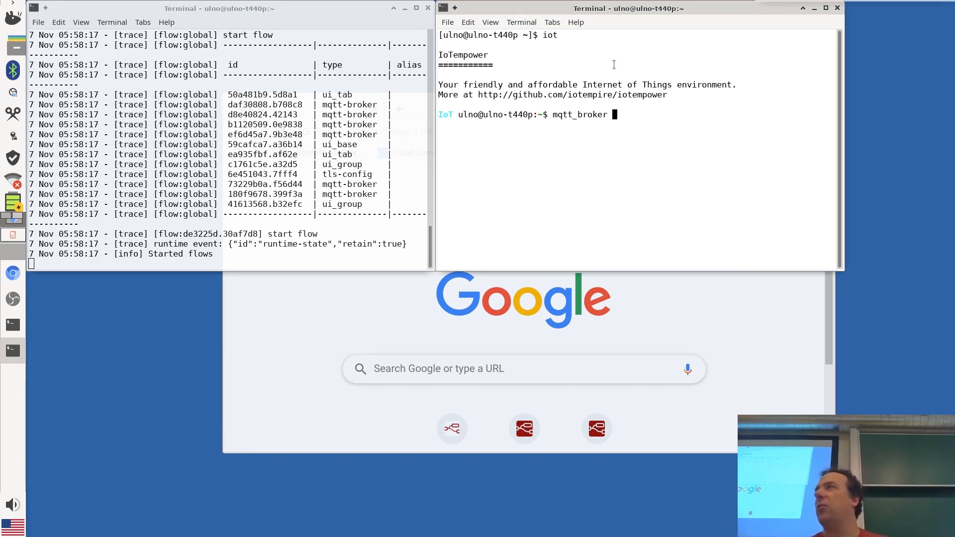
key(Return)
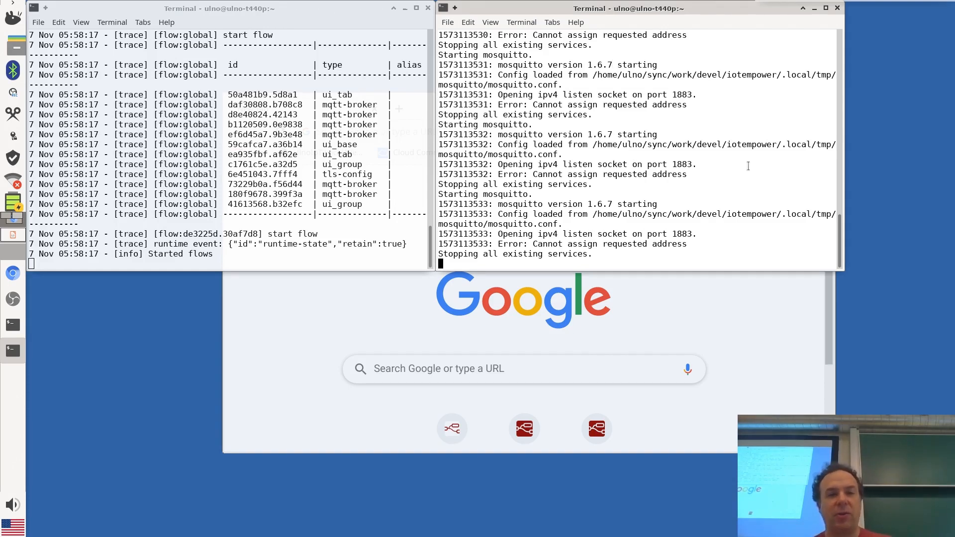
Bring Chrome forward, type and erase 'loc' in the address bar, then return to the broker terminal
click(335, 326)
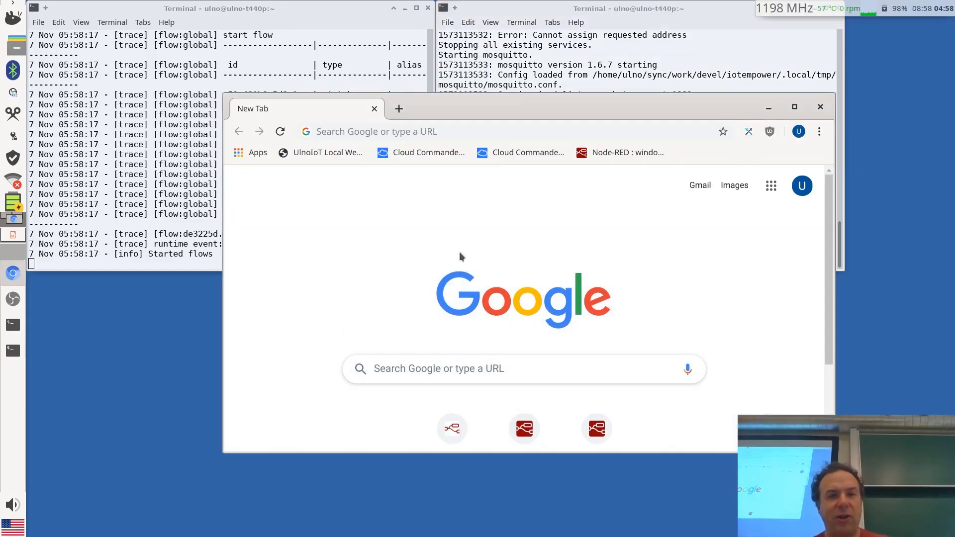
click(365, 128)
text(loc)
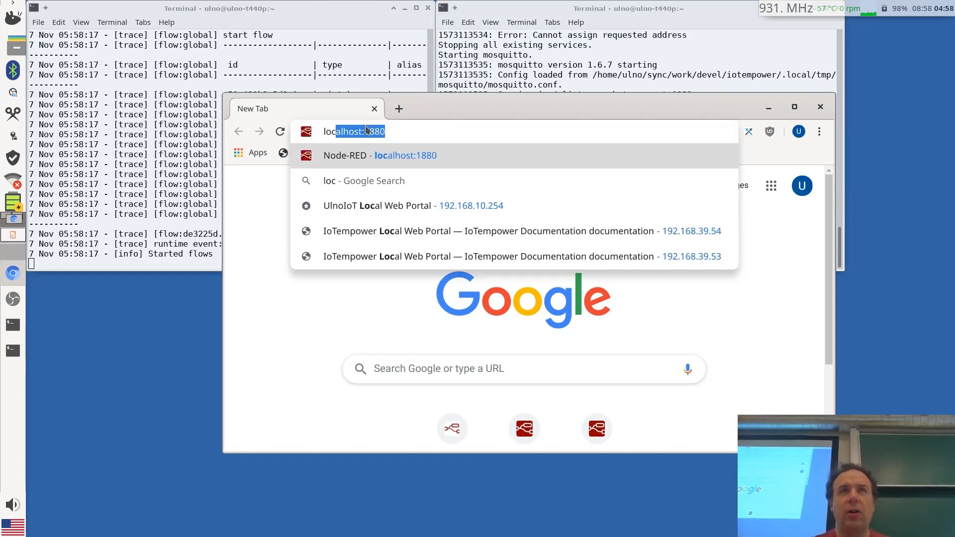
key(BackSpace)
key(BackSpace)
key(BackSpace)
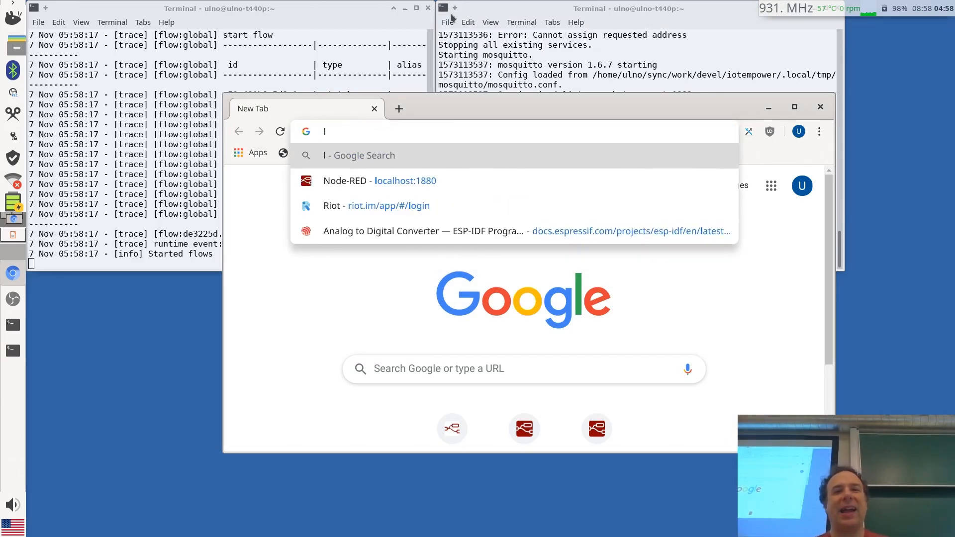
click(495, 38)
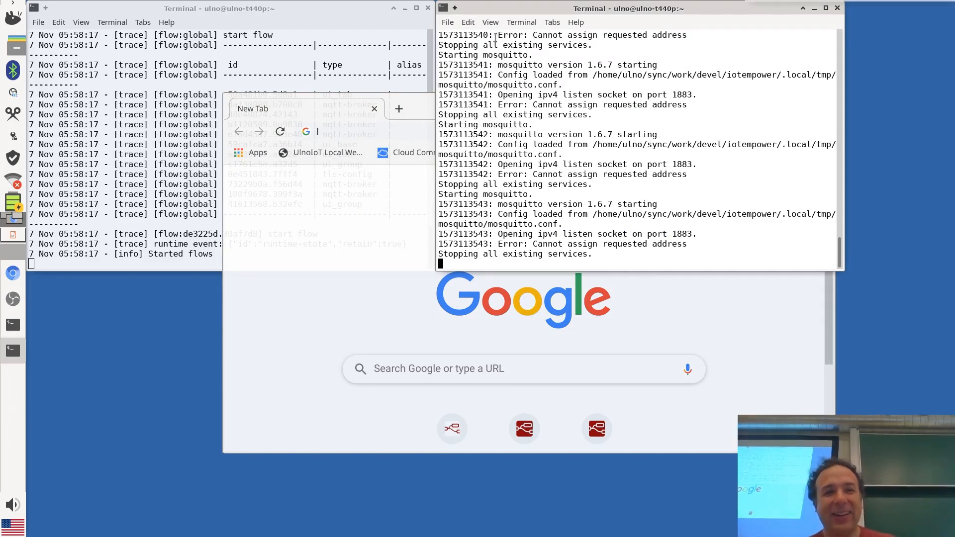
Stop and restart Node-RED twice in its terminal, enlarging the terminal text
click(121, 112)
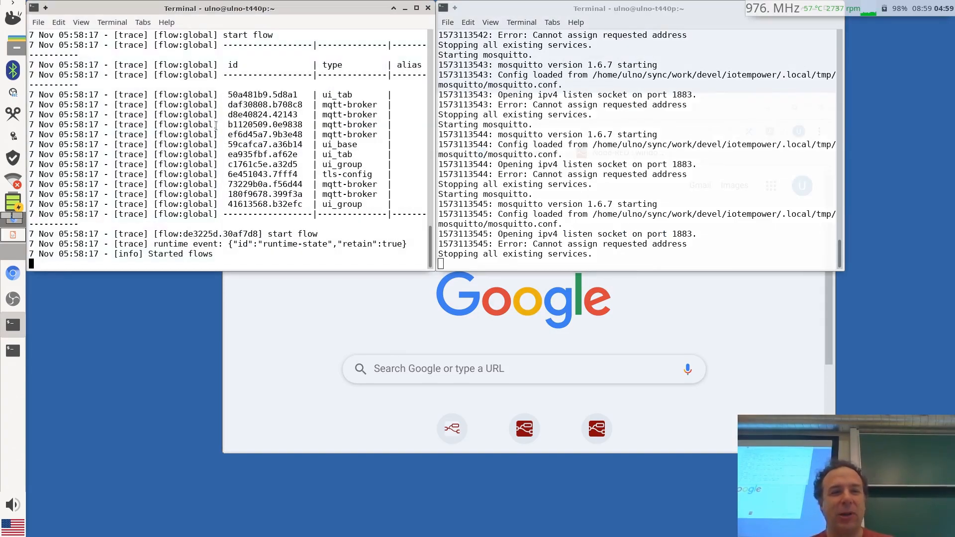
key(ctrl+c)
key(Up)
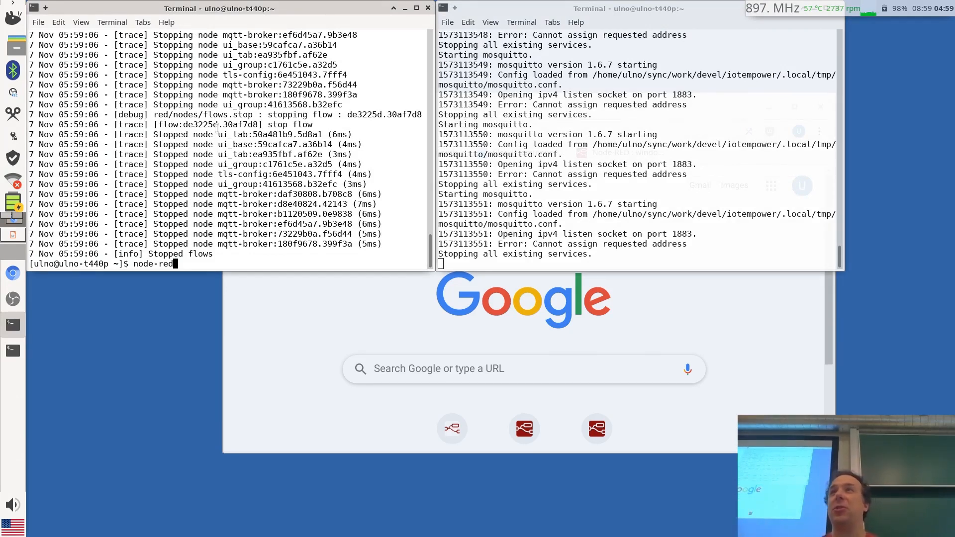
key(Return)
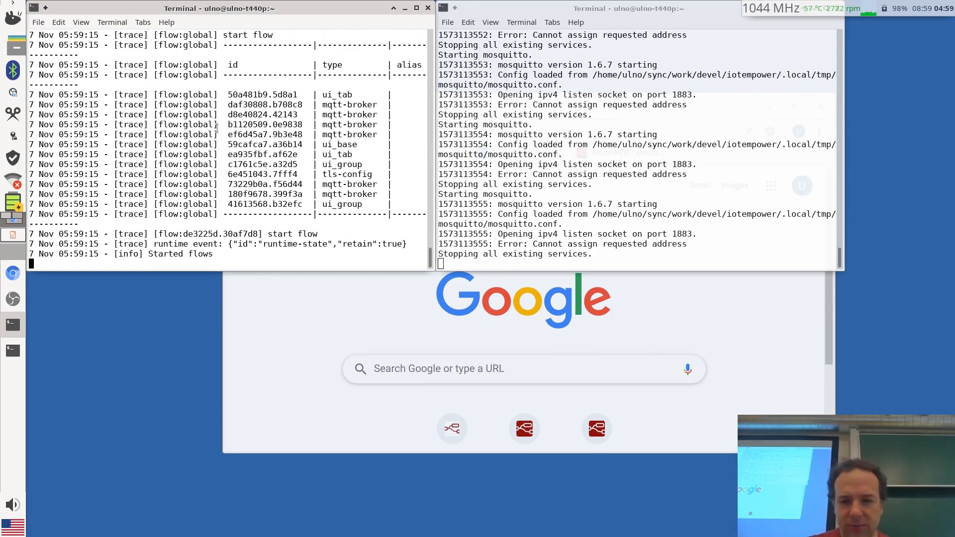
key(ctrl+plus)
key(ctrl+plus)
key(ctrl+plus)
key(ctrl+c)
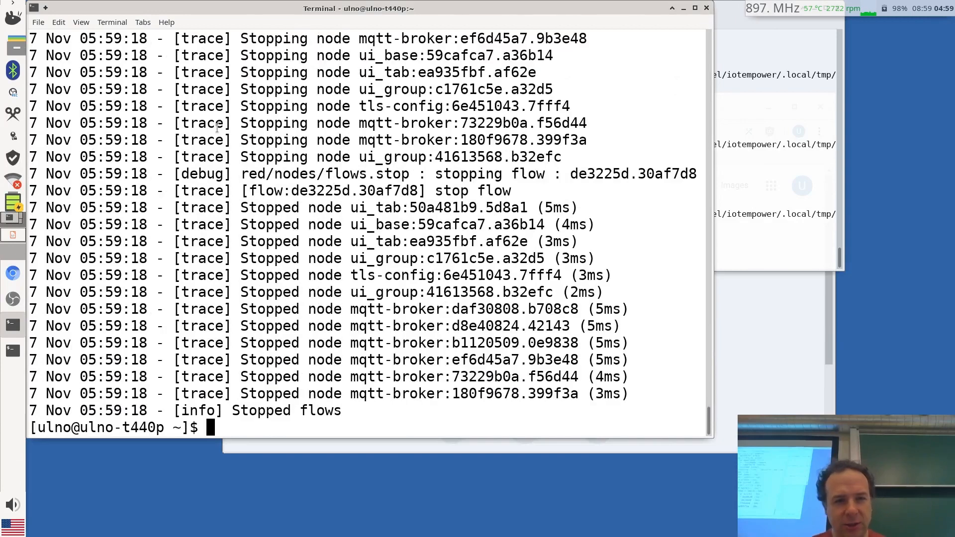
key(Up)
key(Return)
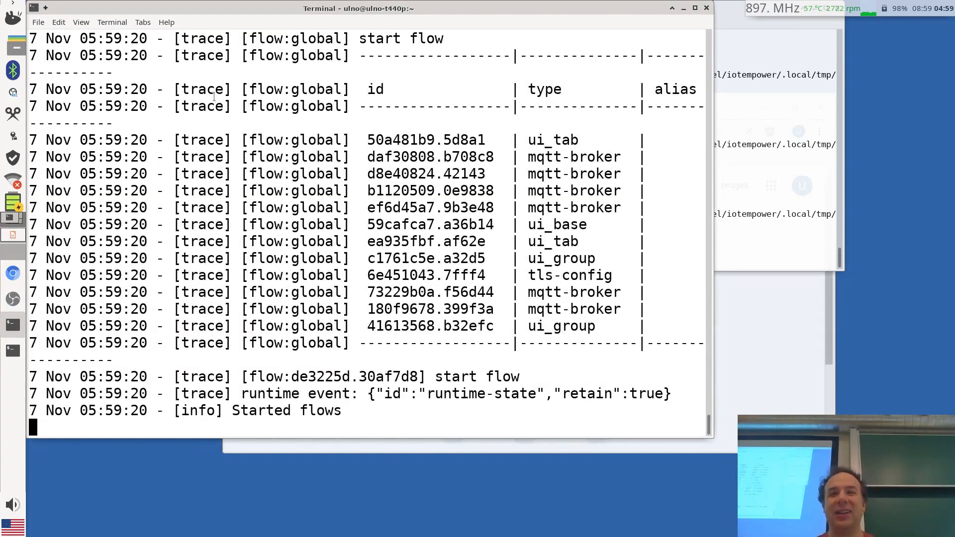
Enlarge the broker terminal's text and stop the failing mosquitto broker
click(788, 164)
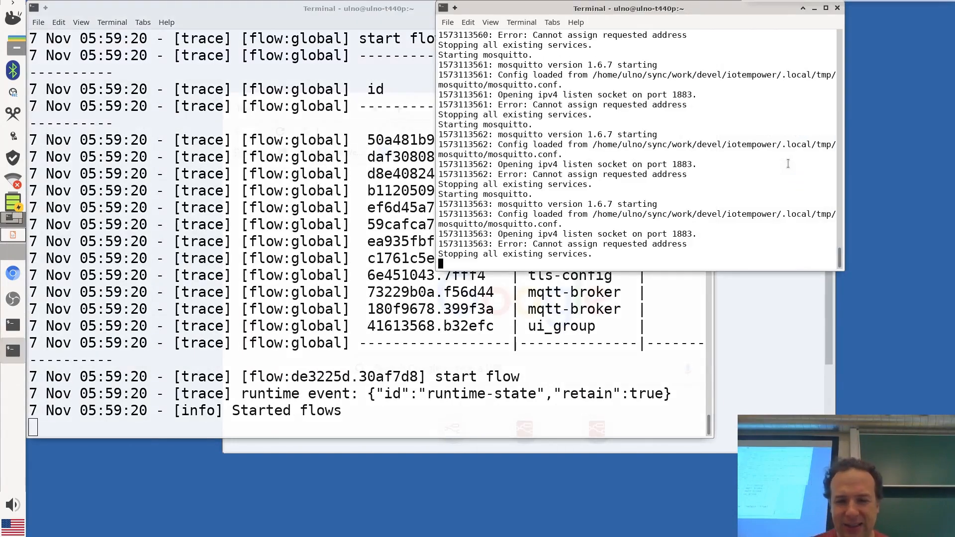
key(ctrl+plus)
key(ctrl+plus)
key(ctrl+plus)
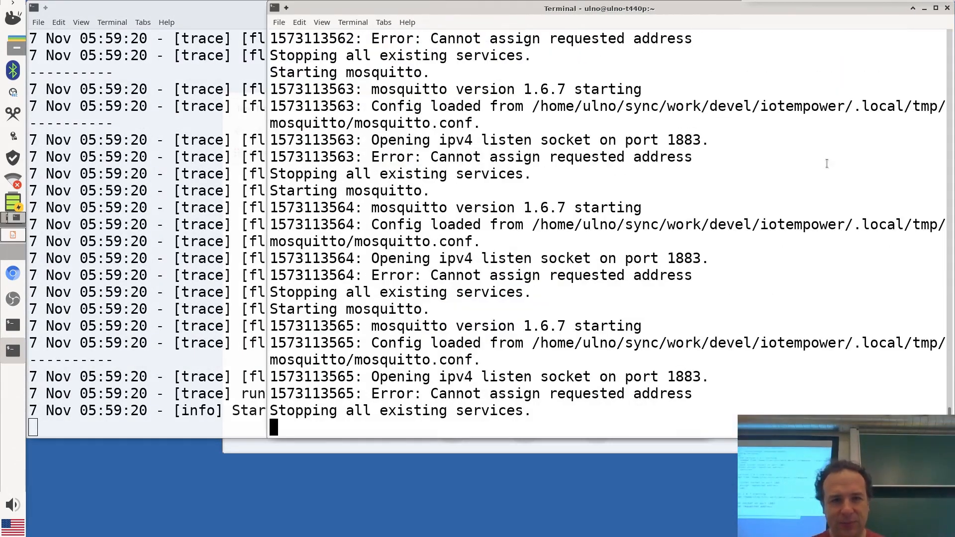
key(ctrl+c)
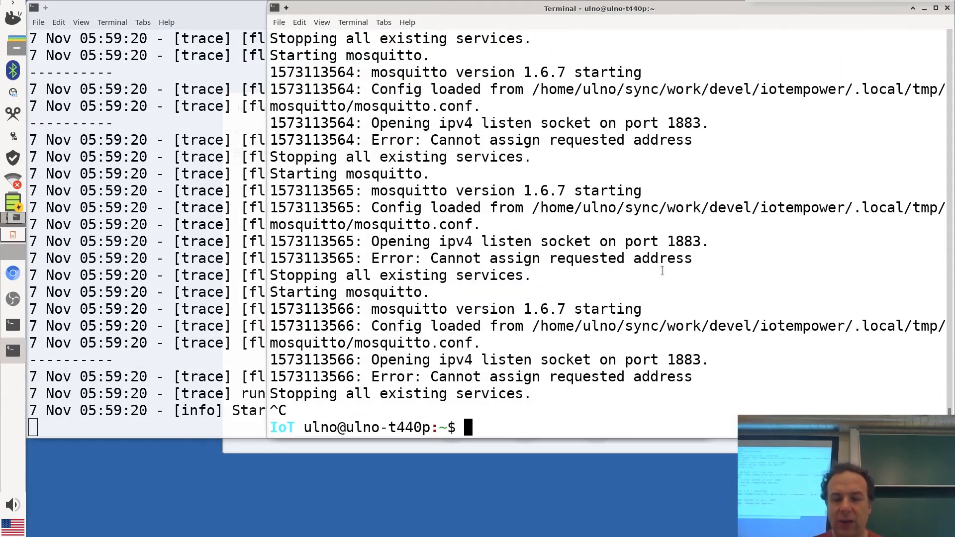
Exit and re-enter the IoTempower environment, then change into the iot folder
key(ctrl+d)
text(iot)
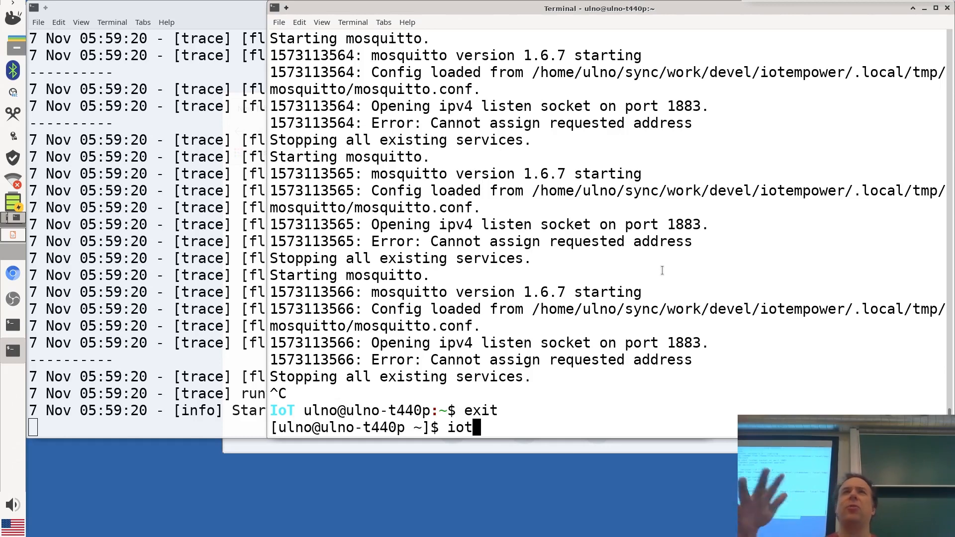
key(Return)
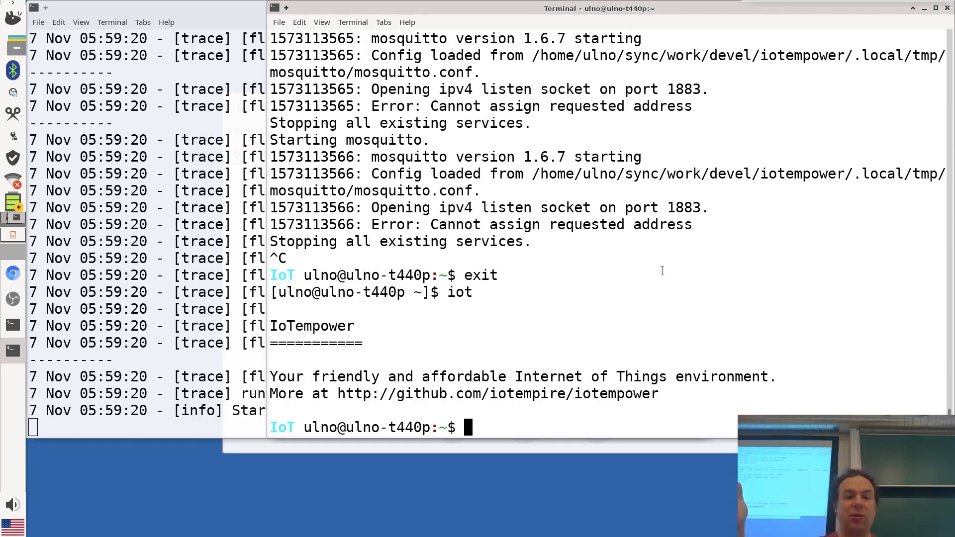
text(cd iot)
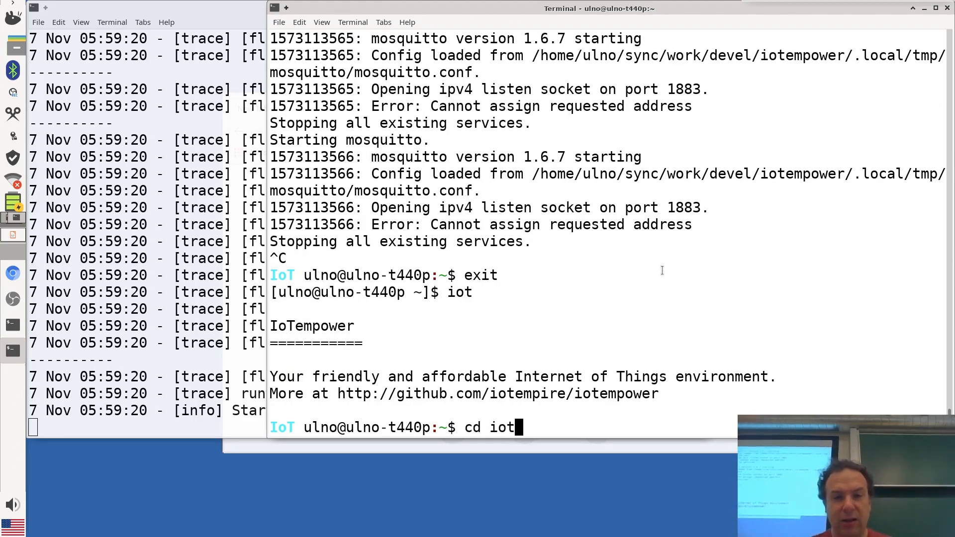
key(Return)
Print bin/mqtt_broker with cat and briefly select its mosquitto -v -c line
text(ca)
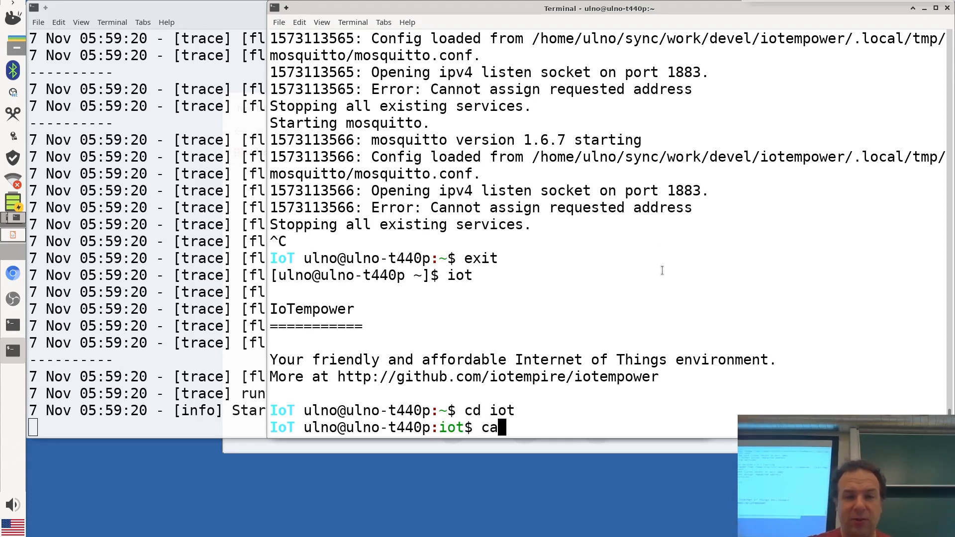
text(t bin)
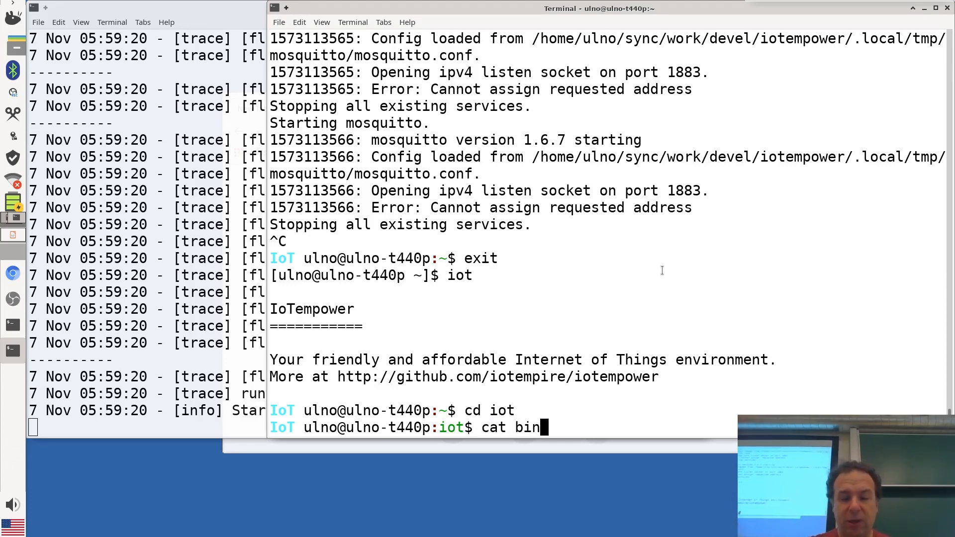
text(/mqtt_)
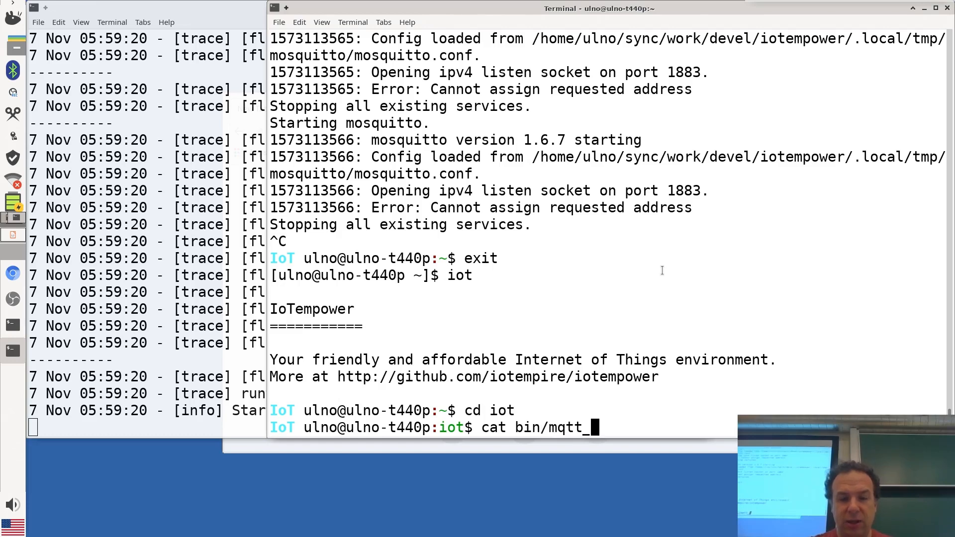
text(broker)
key(Return)
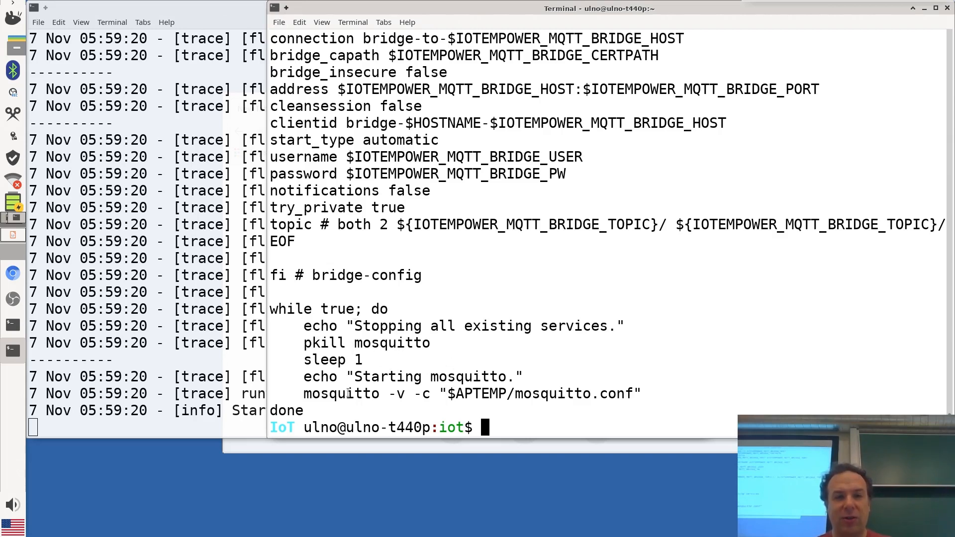
drag(305, 393, 656, 393)
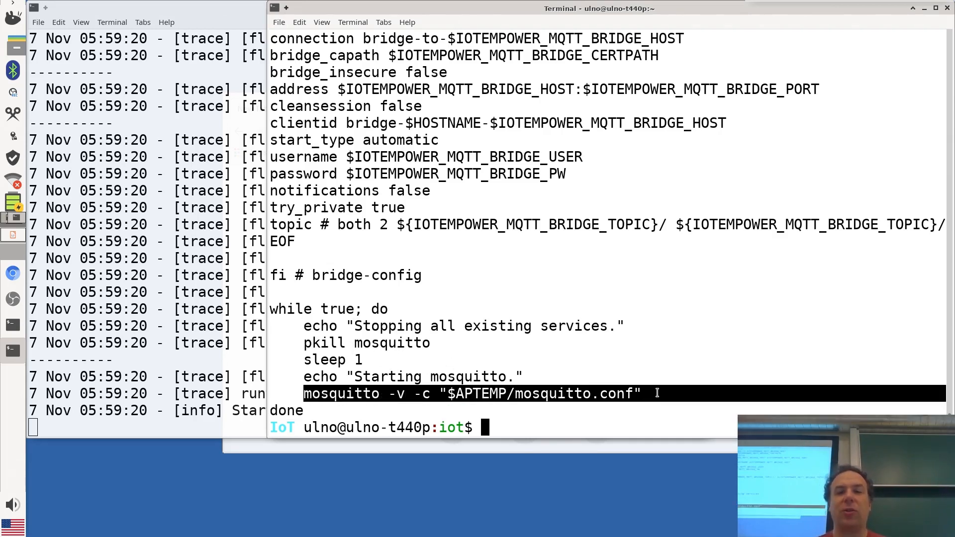
click(544, 401)
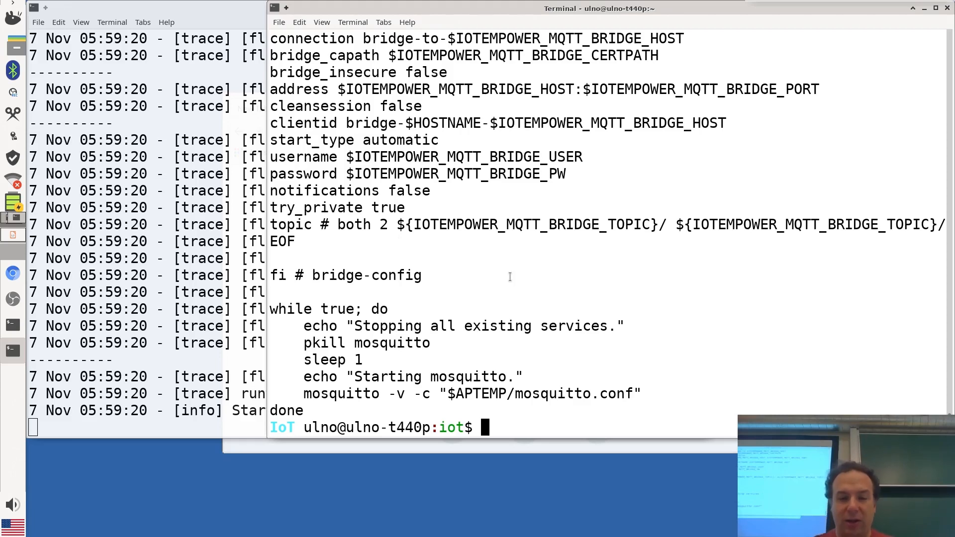
Run the mqtt_broker command again using mqtt_b with tab completion
text(mqtt)
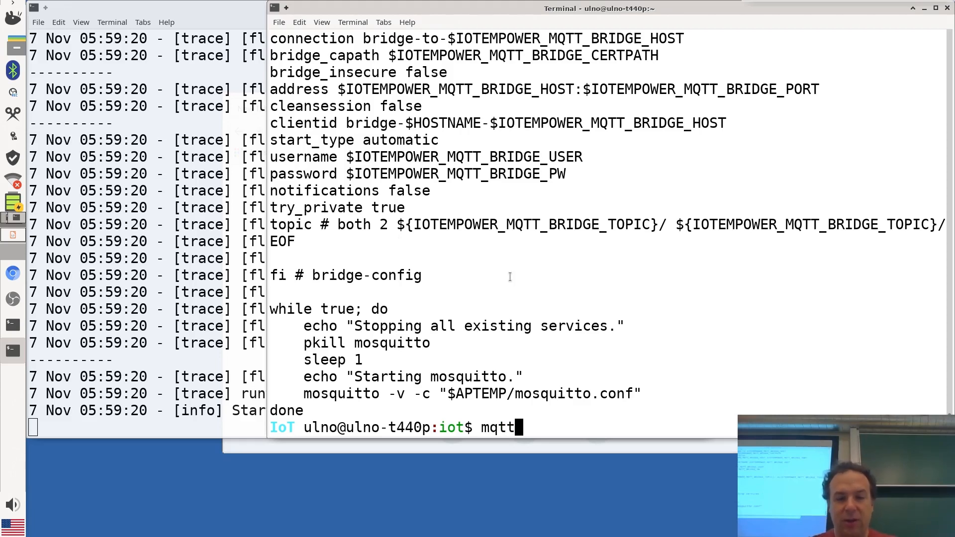
text(_b)
key(Tab)
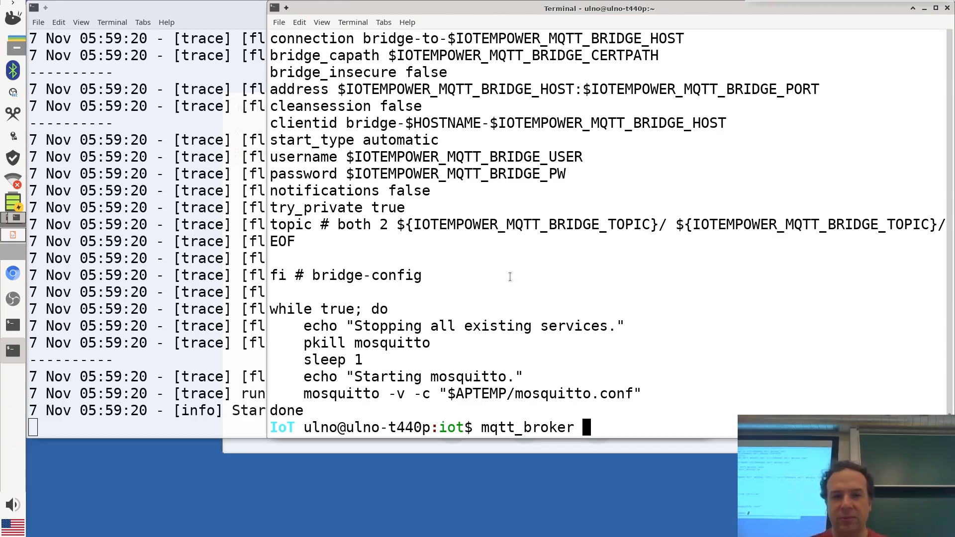
key(Return)
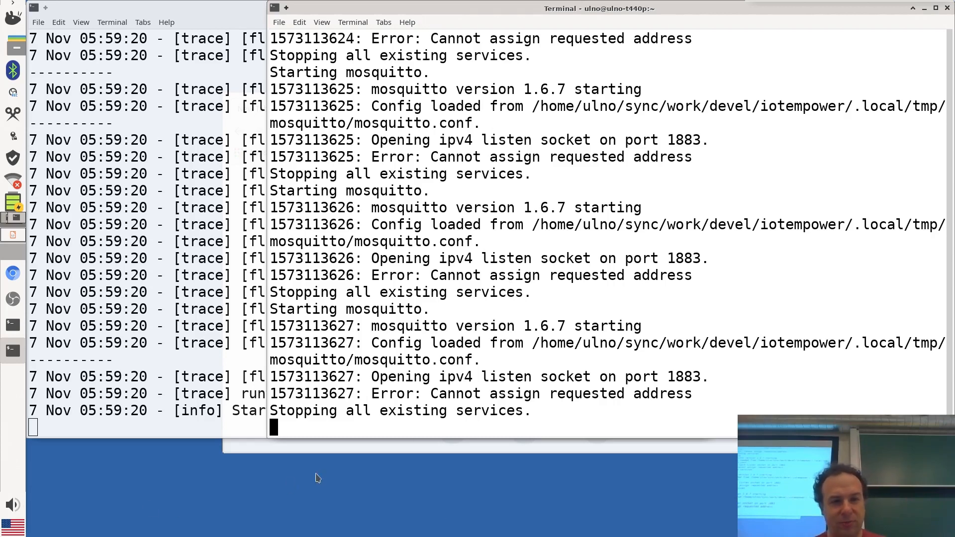
Maximize Chrome and enter localhost:1880 in the address bar from the 'loca' suggestion
click(333, 447)
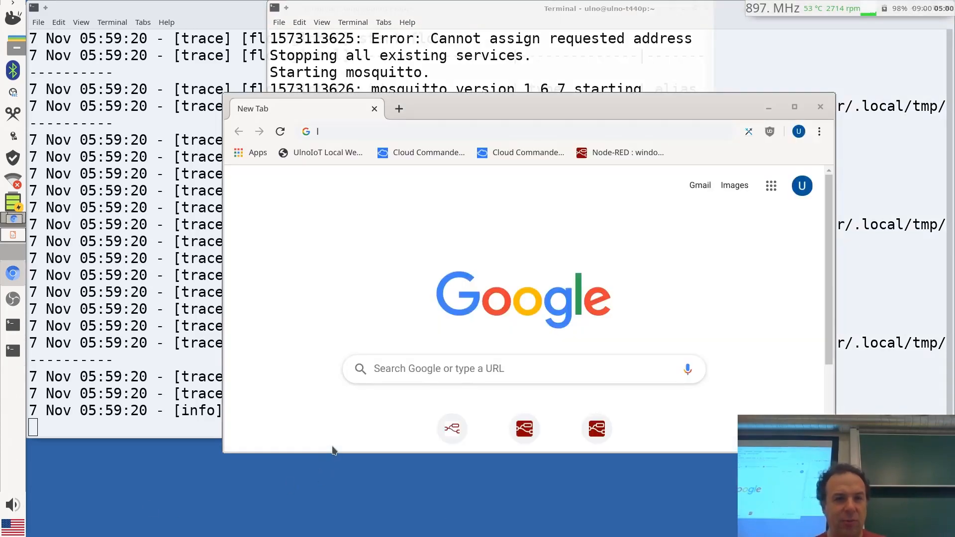
double_click(545, 103)
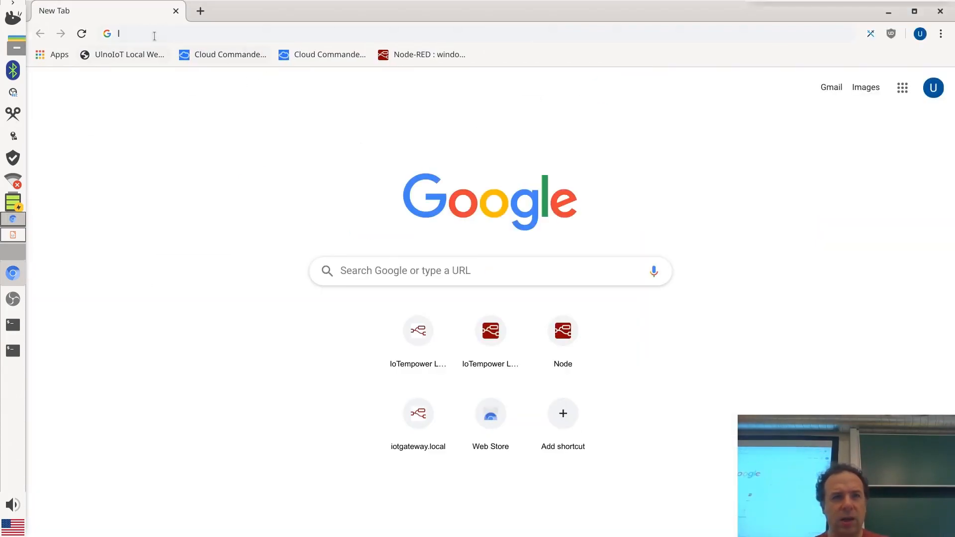
click(191, 31)
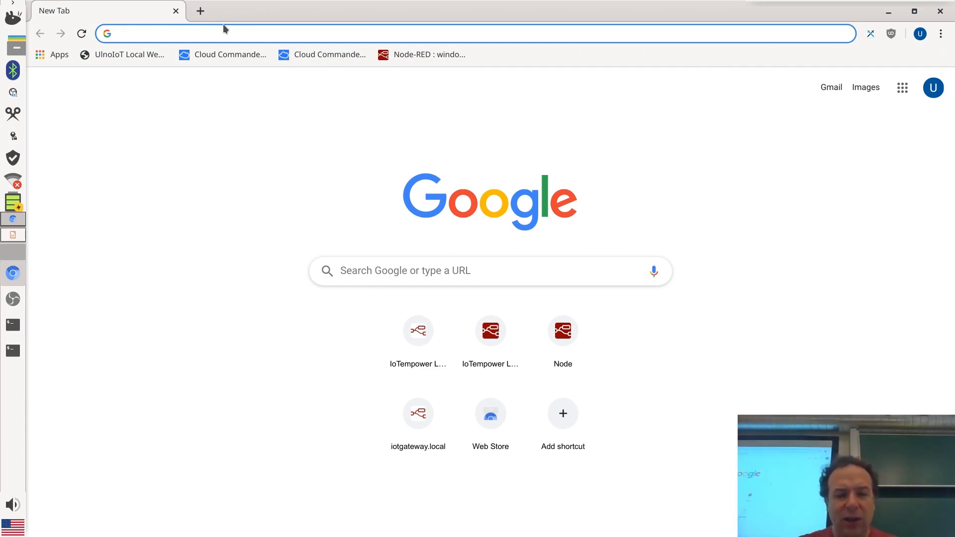
text(loca)
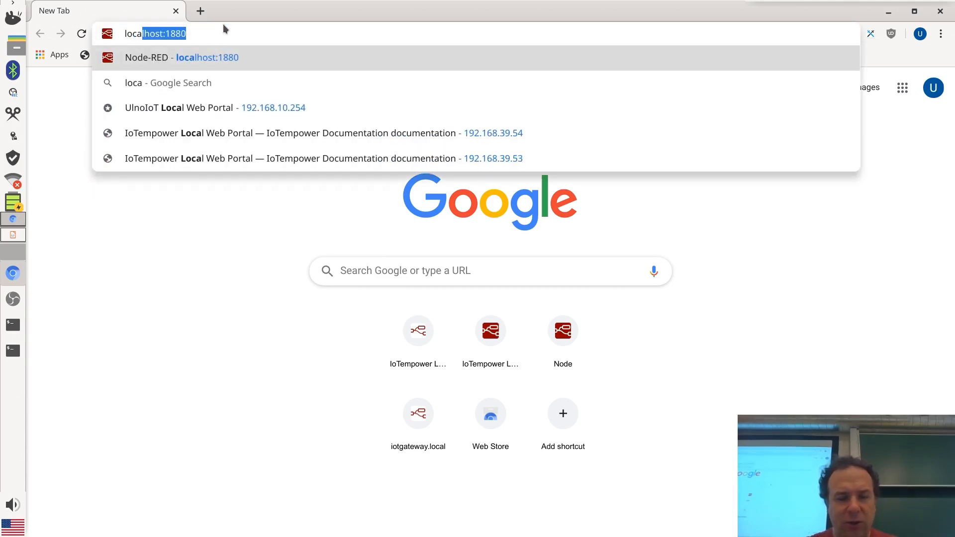
key(Right)
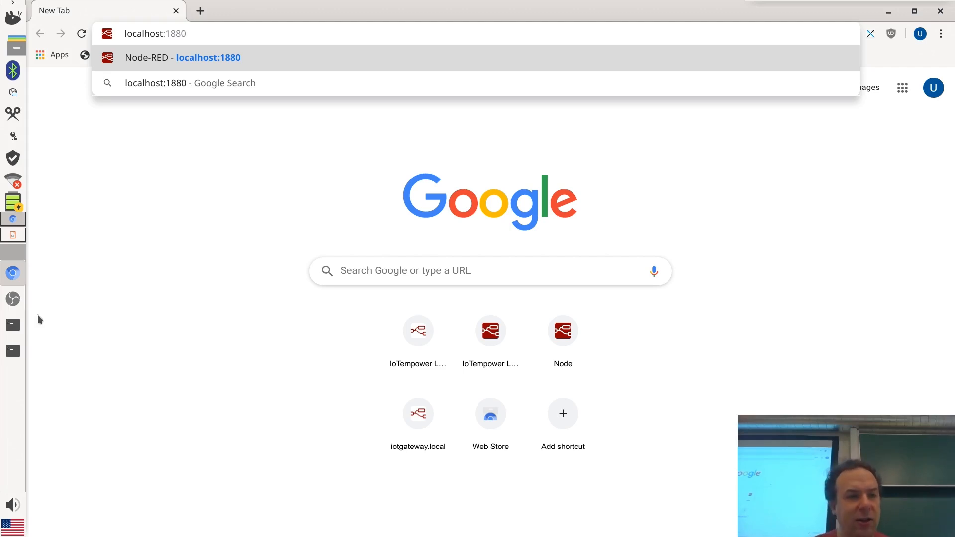
click(13, 325)
scroll(330, 309, up, 15)
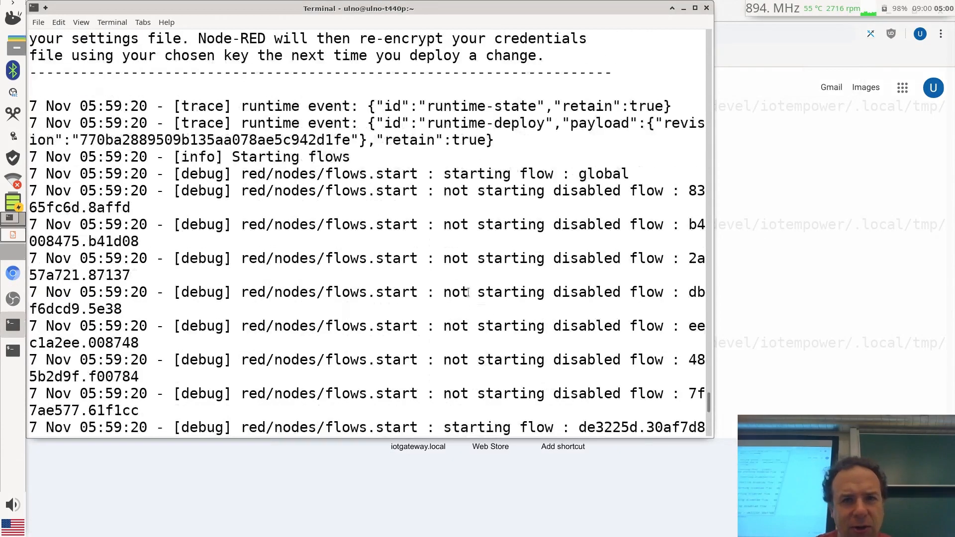
scroll(469, 293, up, 15)
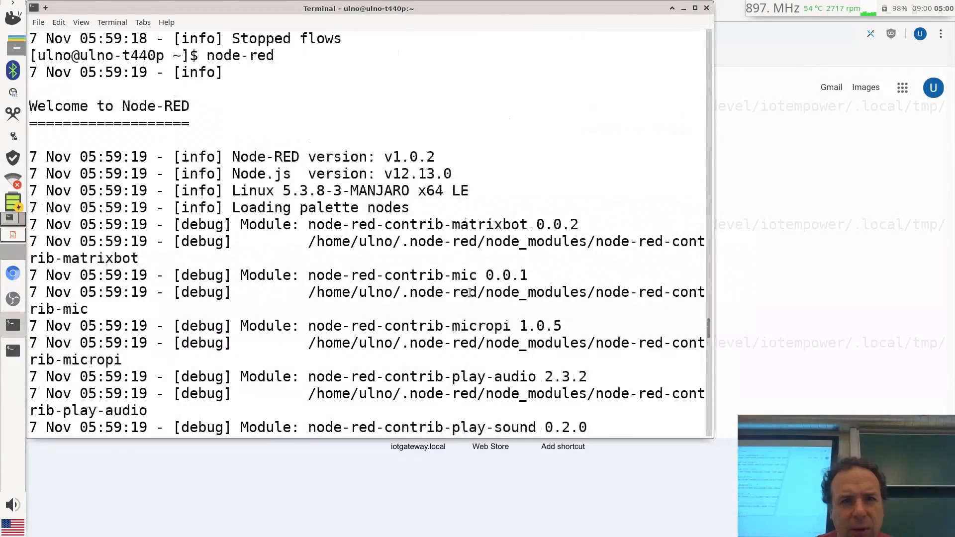
scroll(469, 292, down, 3)
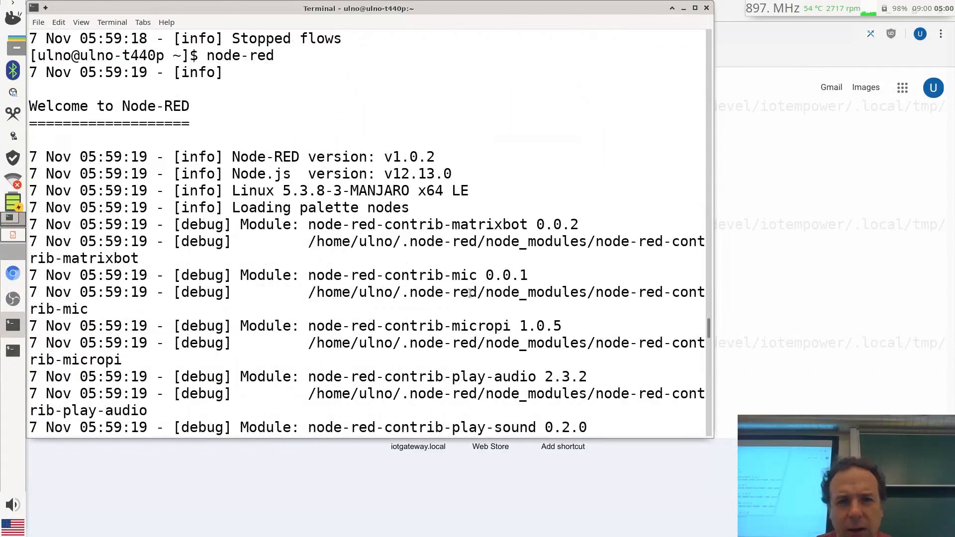
scroll(470, 293, down, 9)
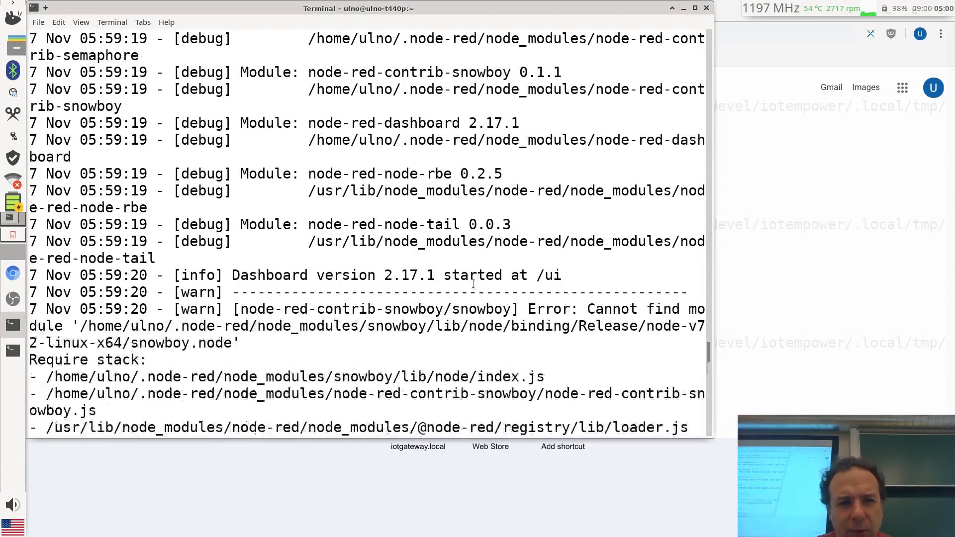
scroll(473, 283, down, 7)
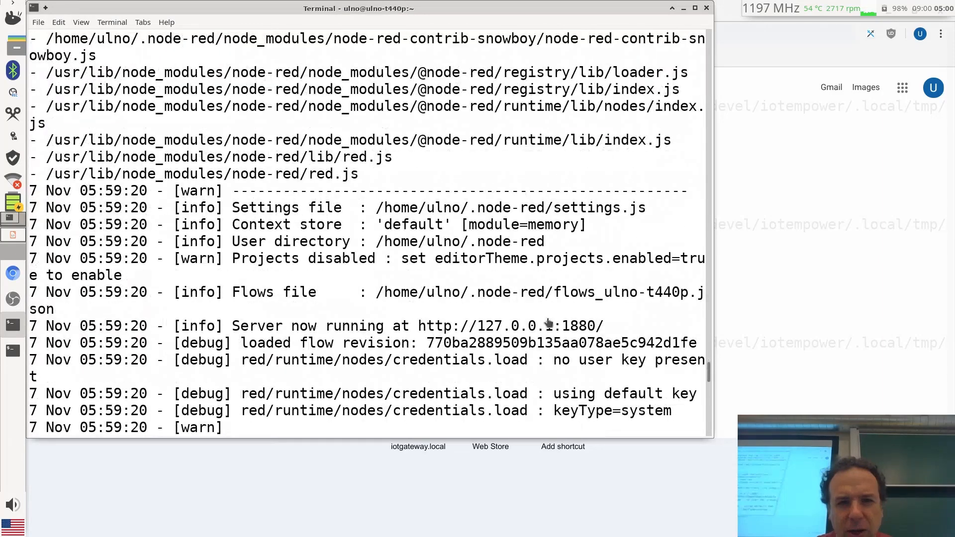
drag(607, 325, 418, 325)
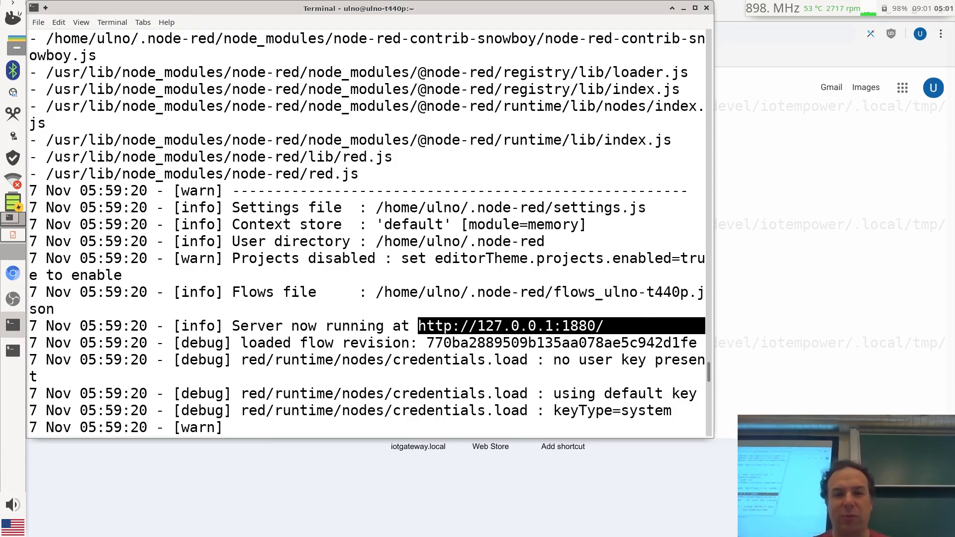
click(570, 519)
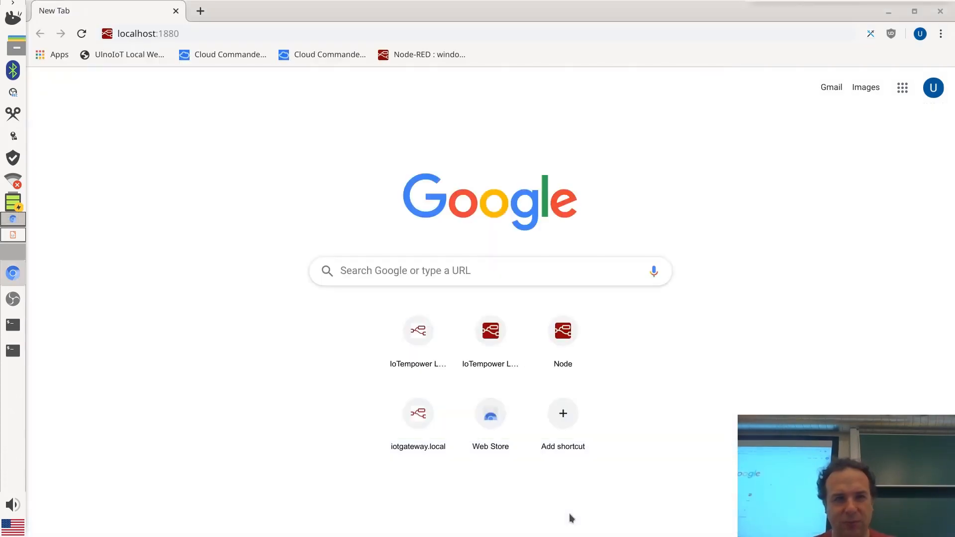
Load localhost:1880, browse the osc test, tree roots and snowboy flows, then open empty Flow 1
click(227, 36)
key(Return)
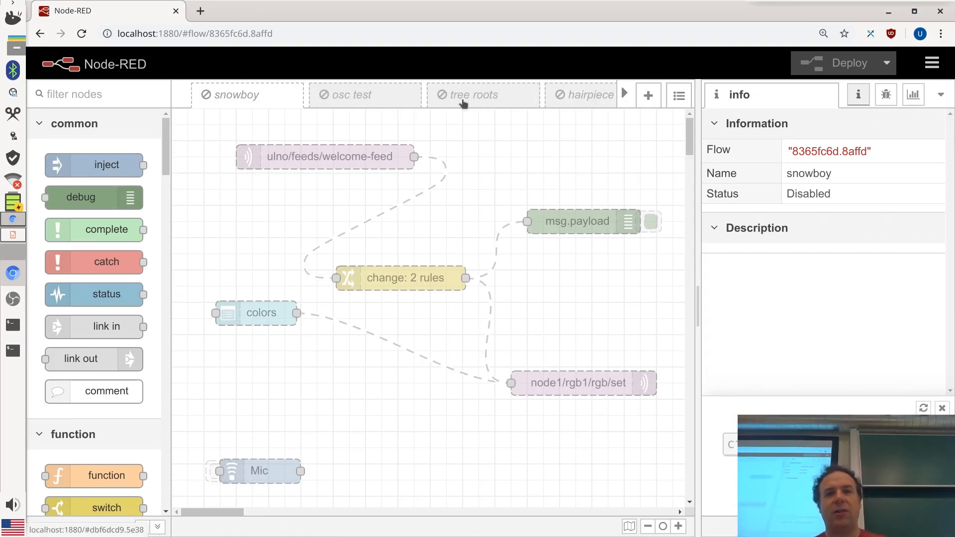
click(361, 98)
click(499, 92)
click(259, 102)
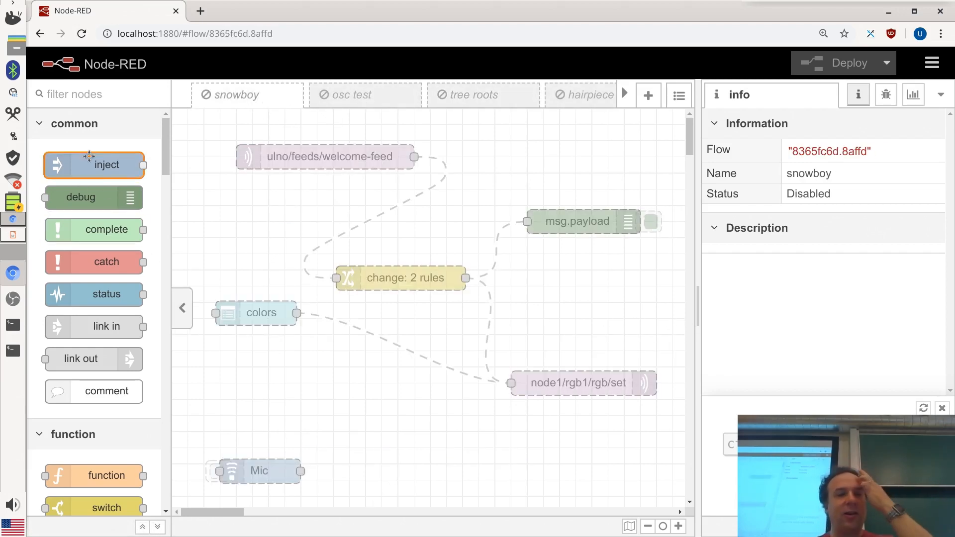
drag(163, 145, 198, 110)
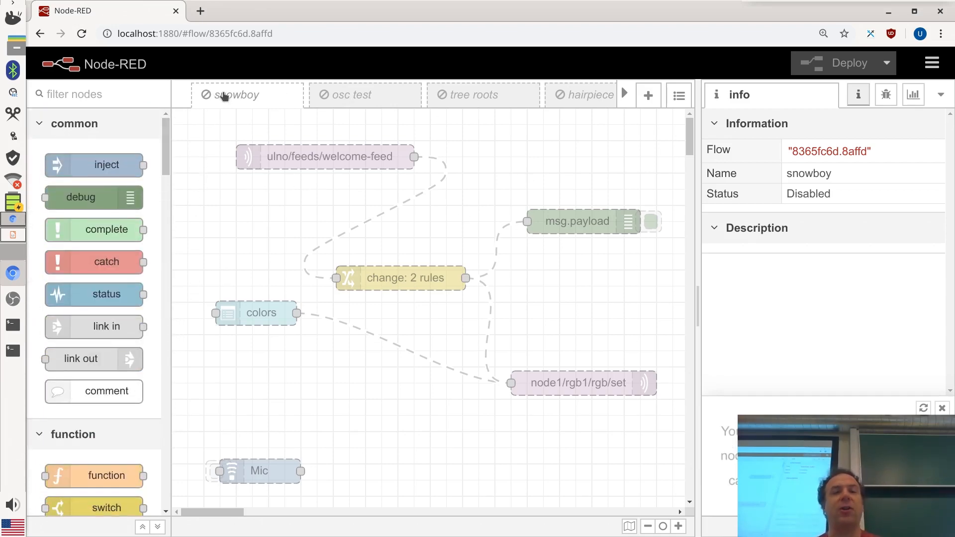
click(624, 94)
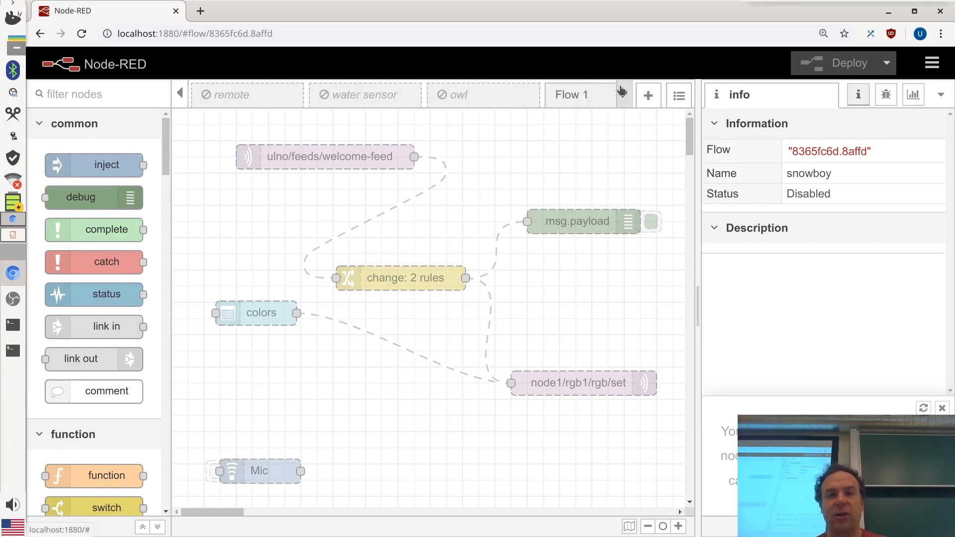
click(527, 101)
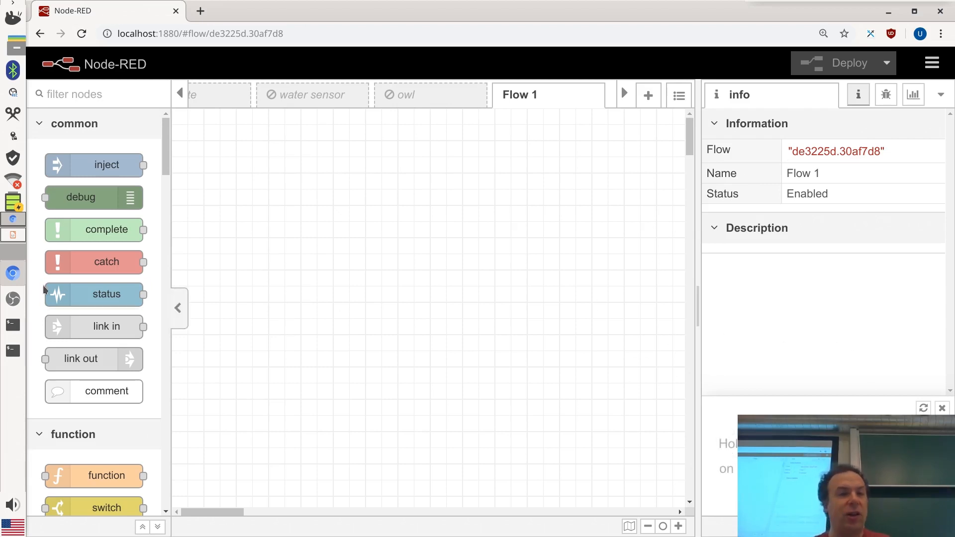
Show the inject node's help, then switch the sidebar to debug messages and then dashboard layout
click(99, 165)
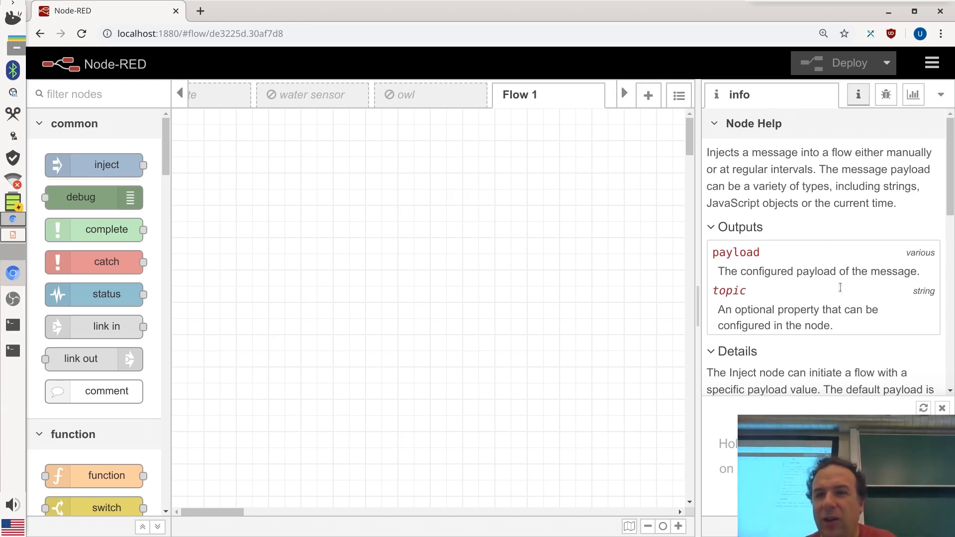
drag(950, 180, 951, 120)
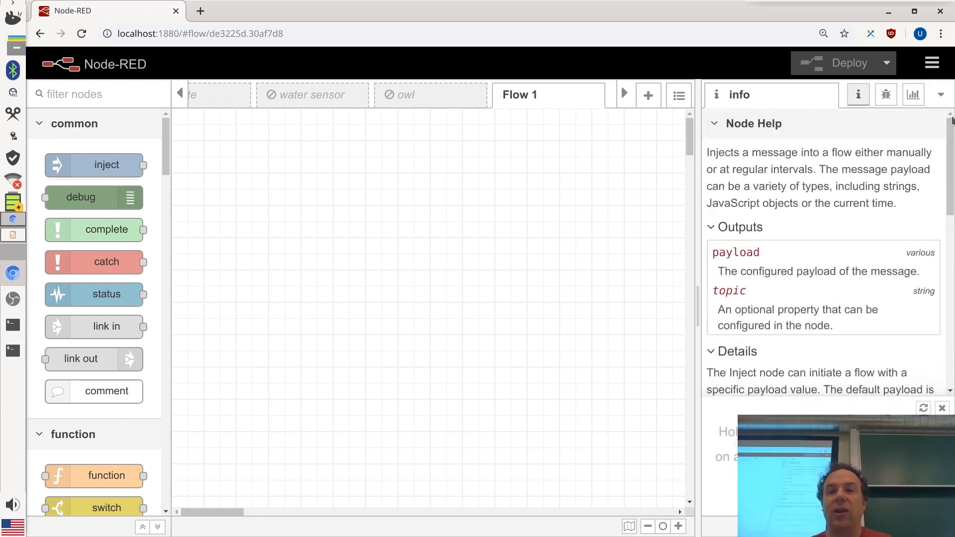
click(882, 97)
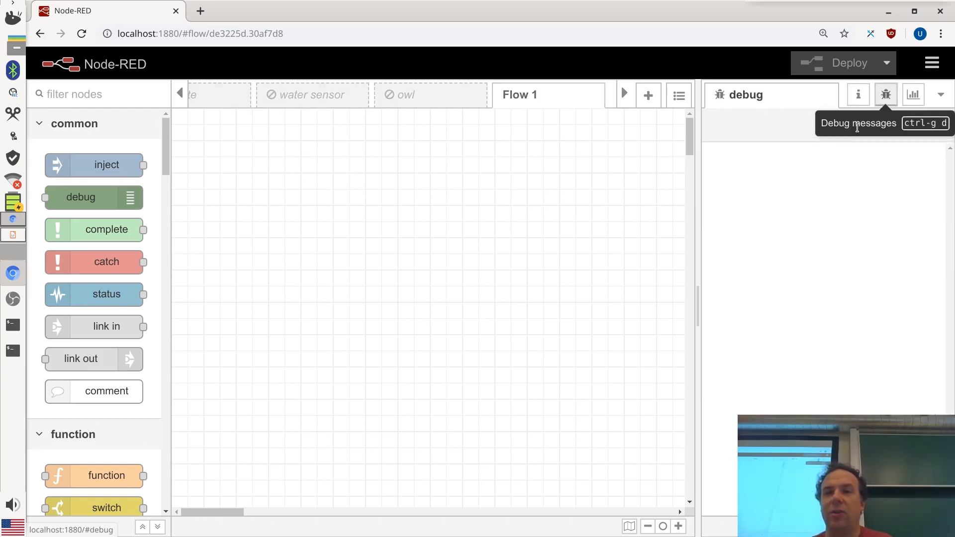
click(914, 96)
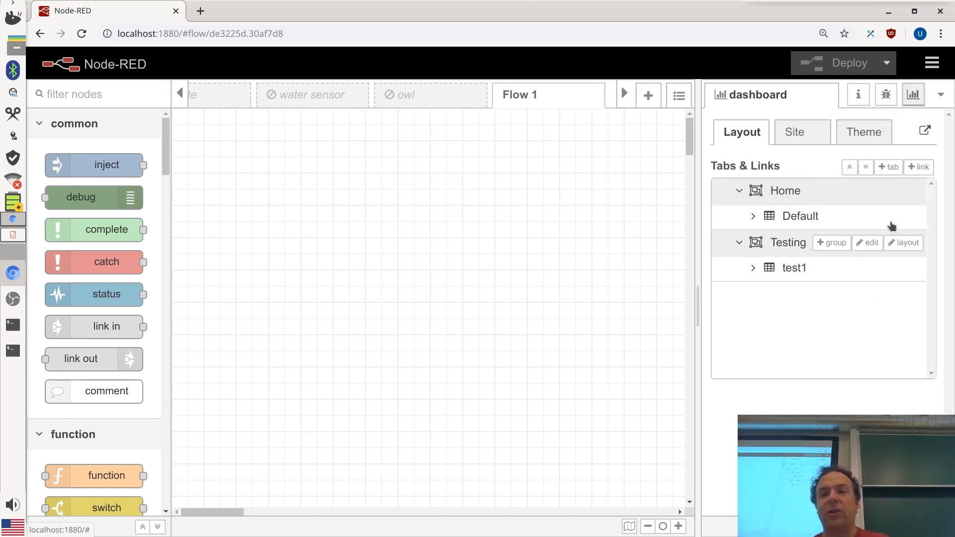
Return to the info sidebar and read help for the complete, catch, status and link in nodes
click(866, 97)
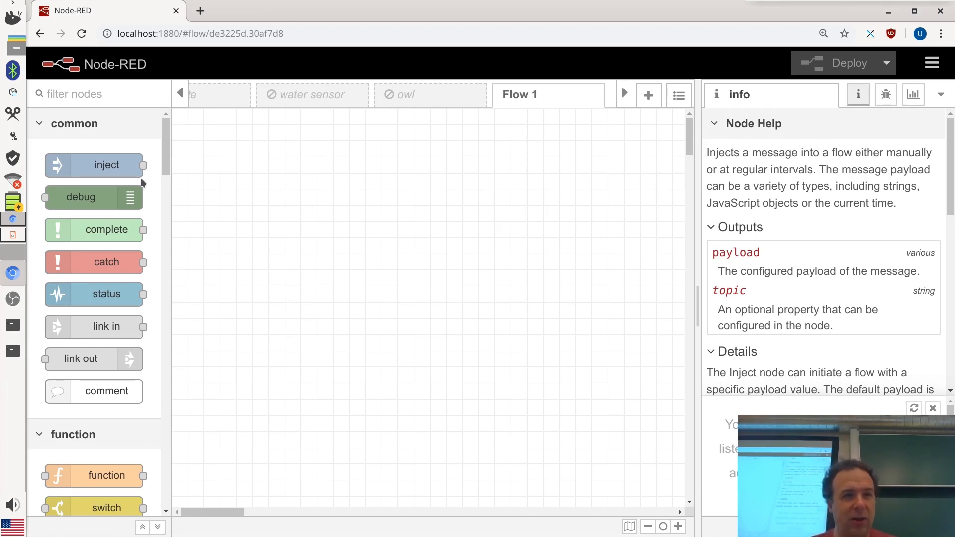
click(102, 230)
click(108, 264)
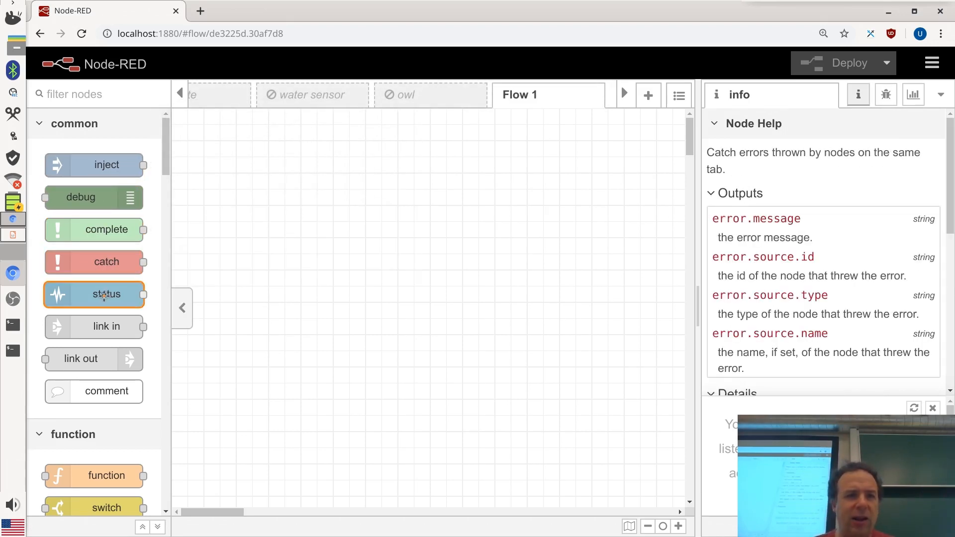
click(105, 296)
click(102, 331)
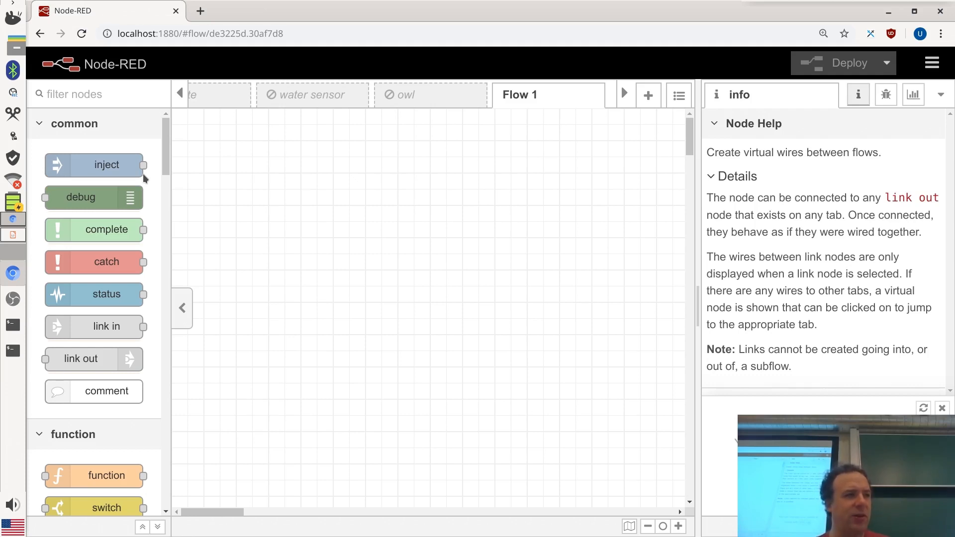
click(70, 170)
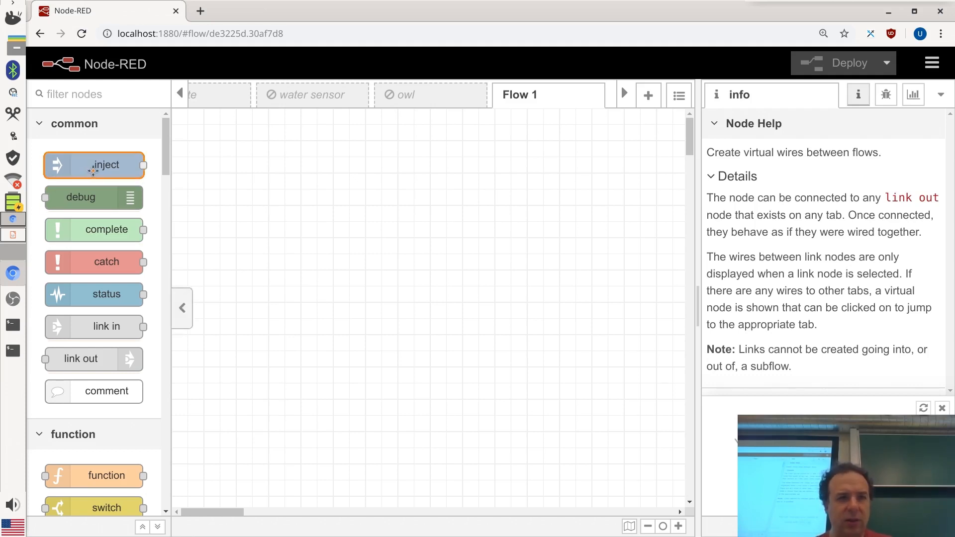
Place inject and debug nodes on Flow 1, wire timestamp to msg.payload, and deploy
drag(93, 170, 262, 195)
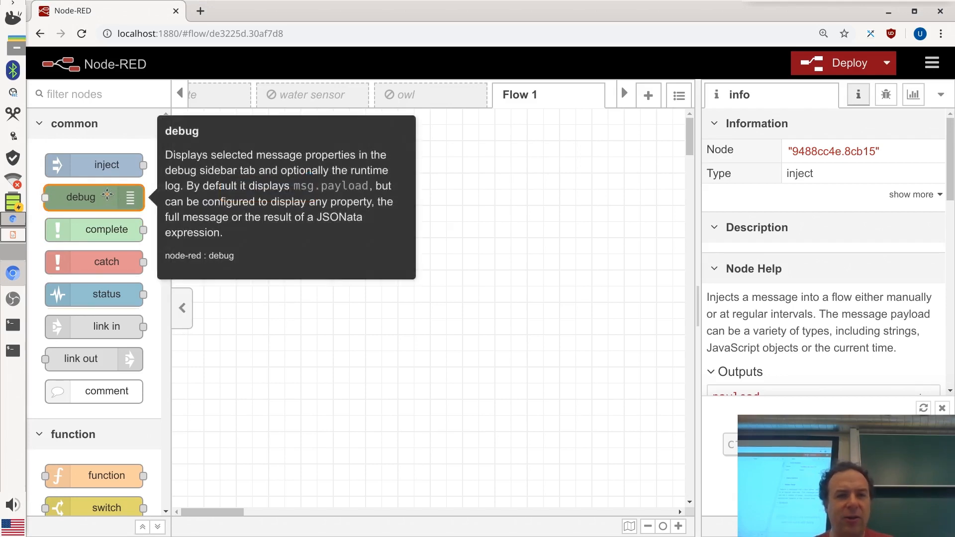
drag(105, 195, 535, 188)
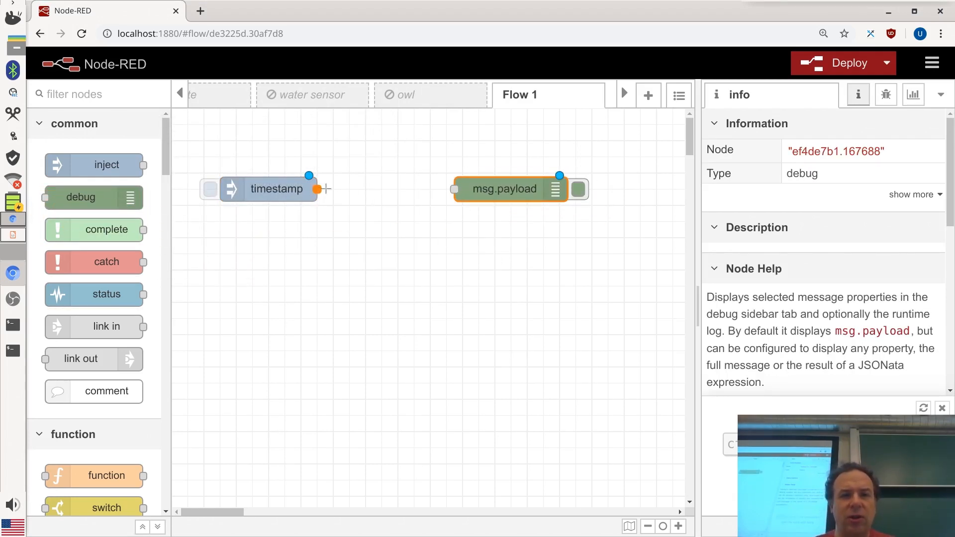
drag(326, 189, 250, 193)
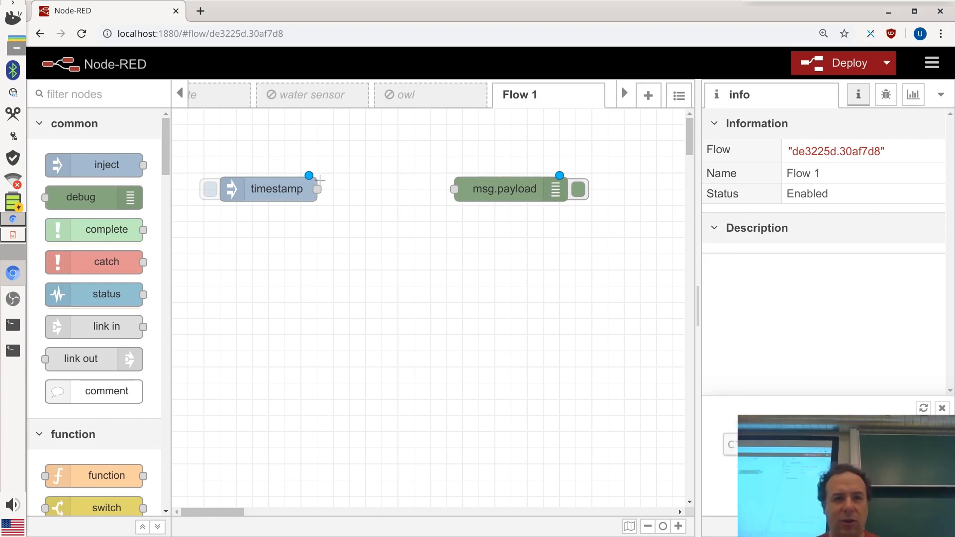
drag(316, 189, 454, 189)
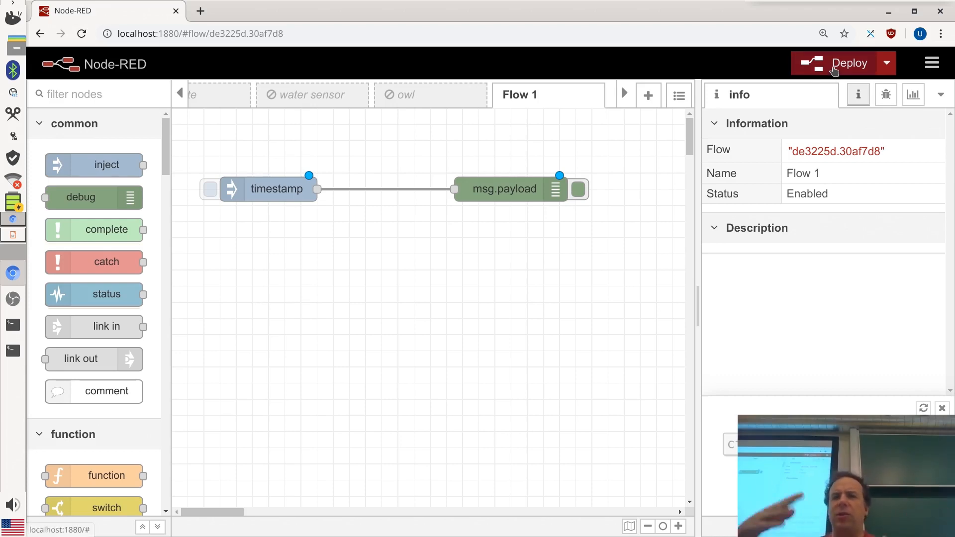
mouse_move(834, 71)
mouse_down()
mouse_move(761, 277)
mouse_move(892, 71)
mouse_move(846, 66)
mouse_up()
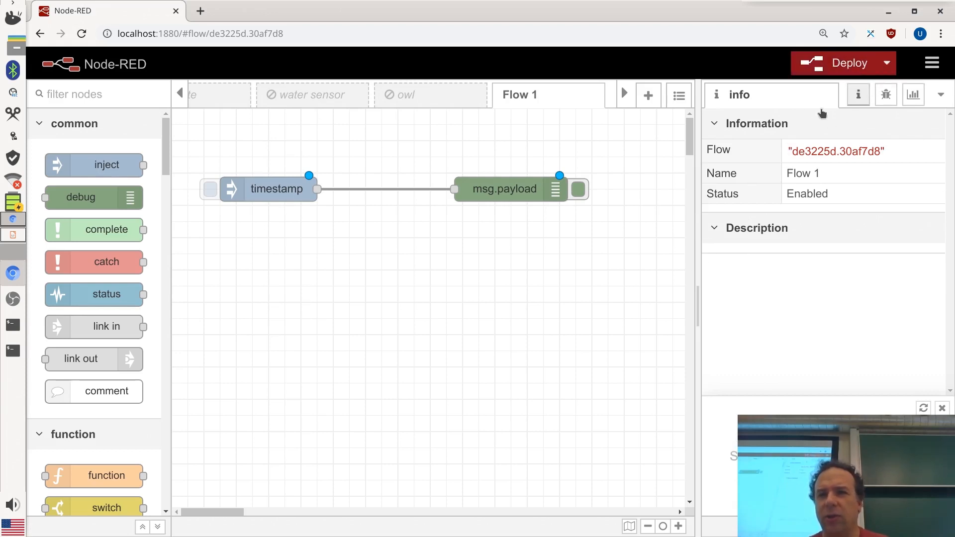
click(842, 73)
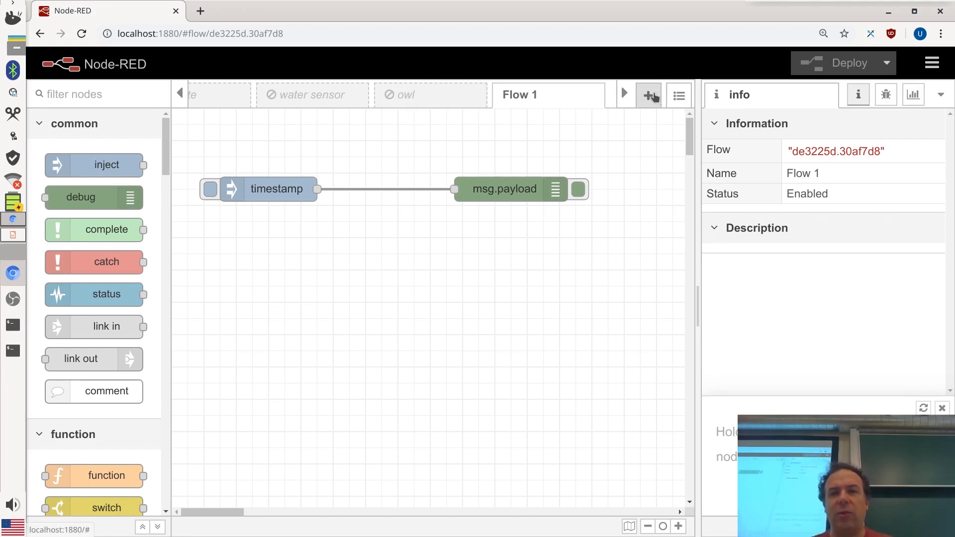
Add a Flow 2 tab, delete it again, and deploy so only Flow 1 remains
click(655, 97)
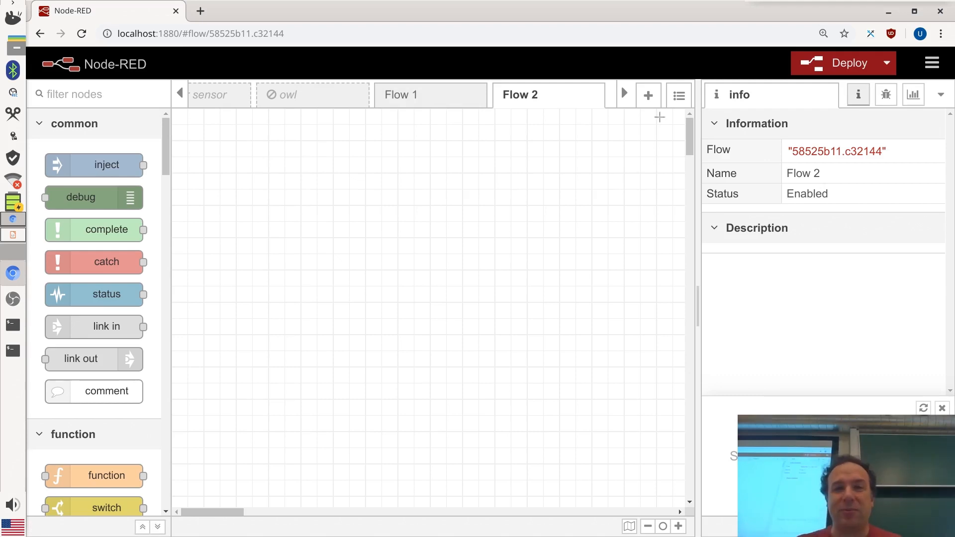
double_click(525, 99)
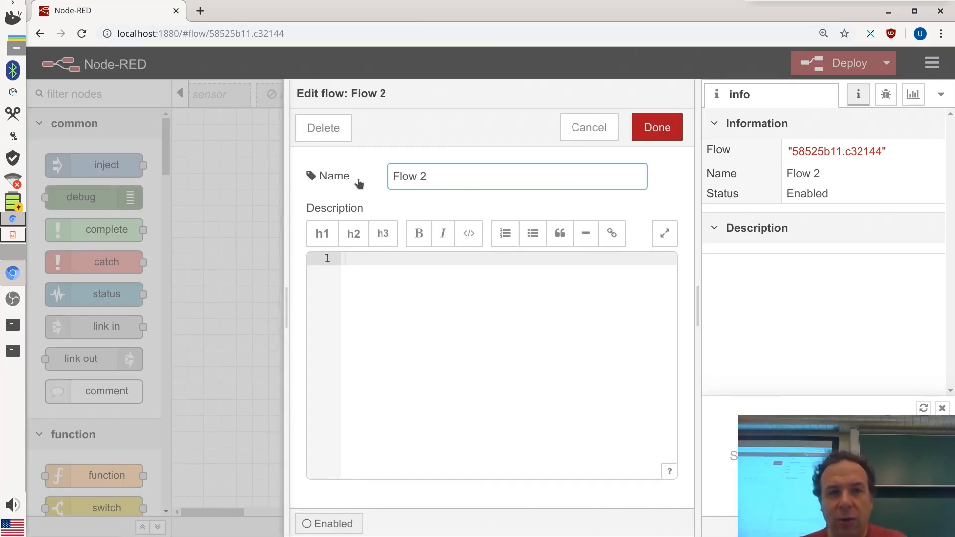
click(321, 129)
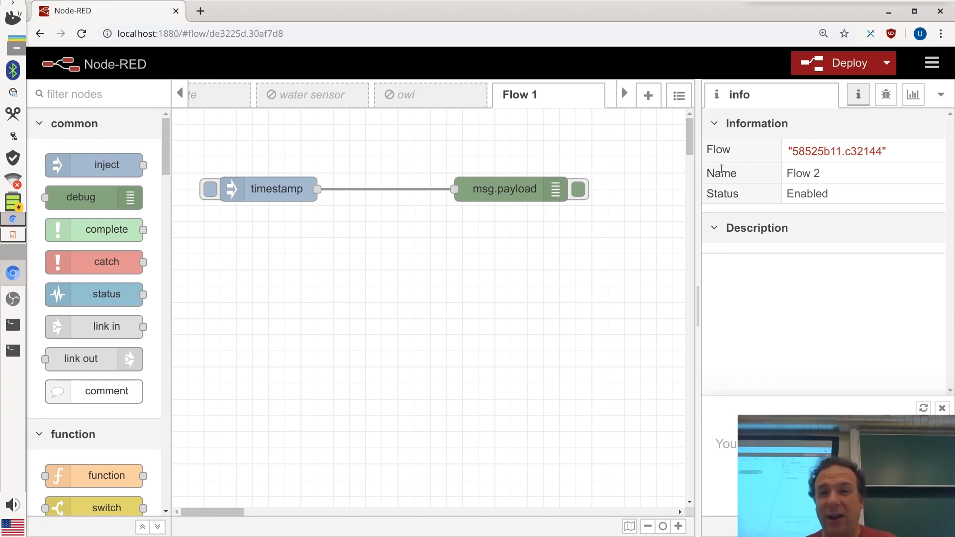
key(ctrl+d)
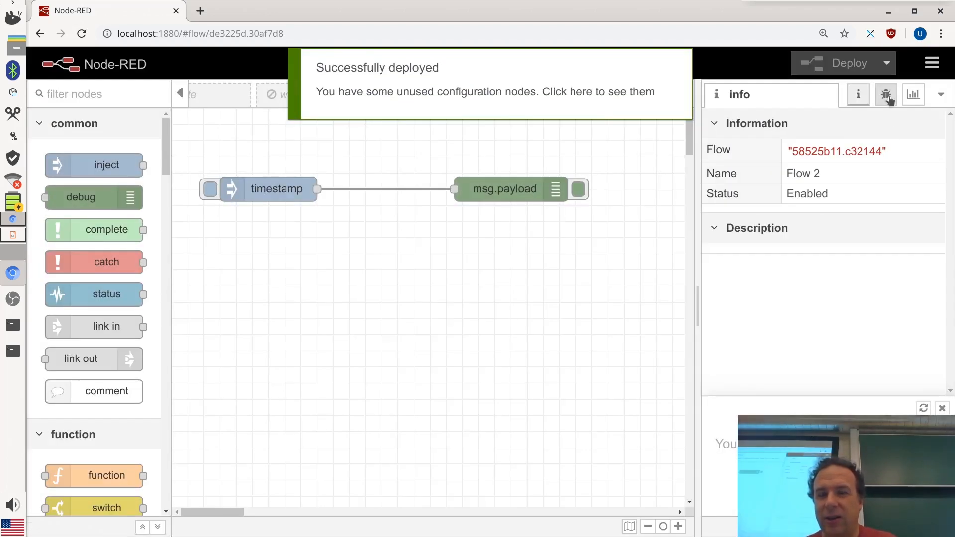
click(887, 98)
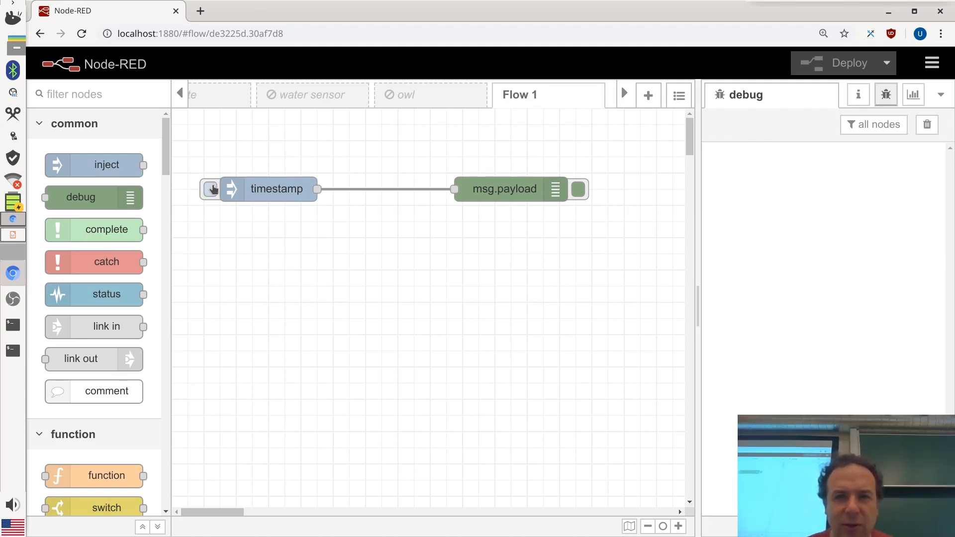
click(211, 189)
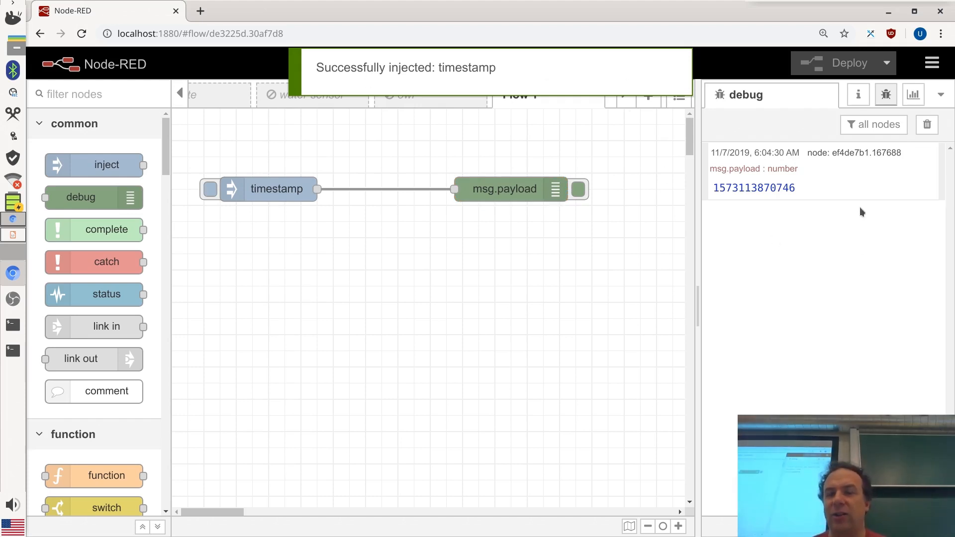
mouse_move(823, 189)
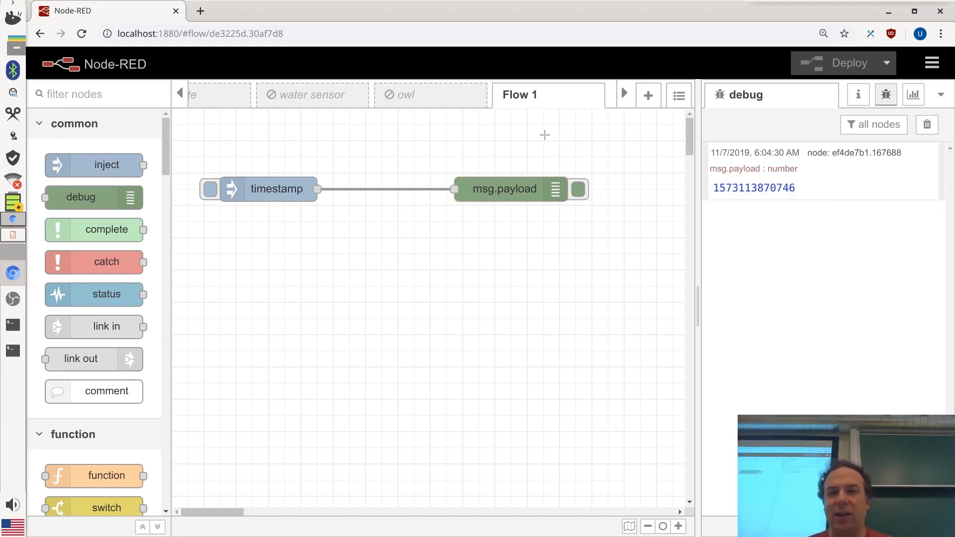
click(213, 188)
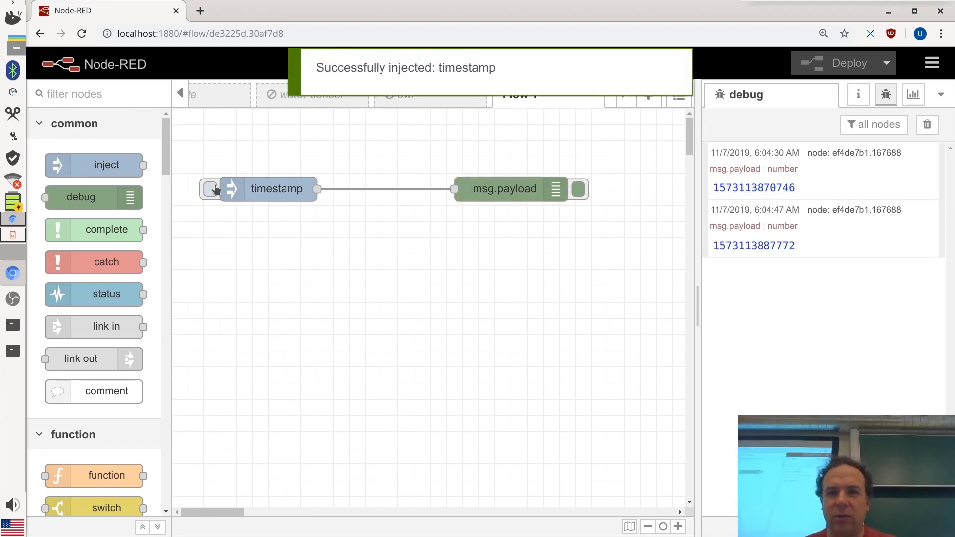
click(214, 188)
click(214, 188)
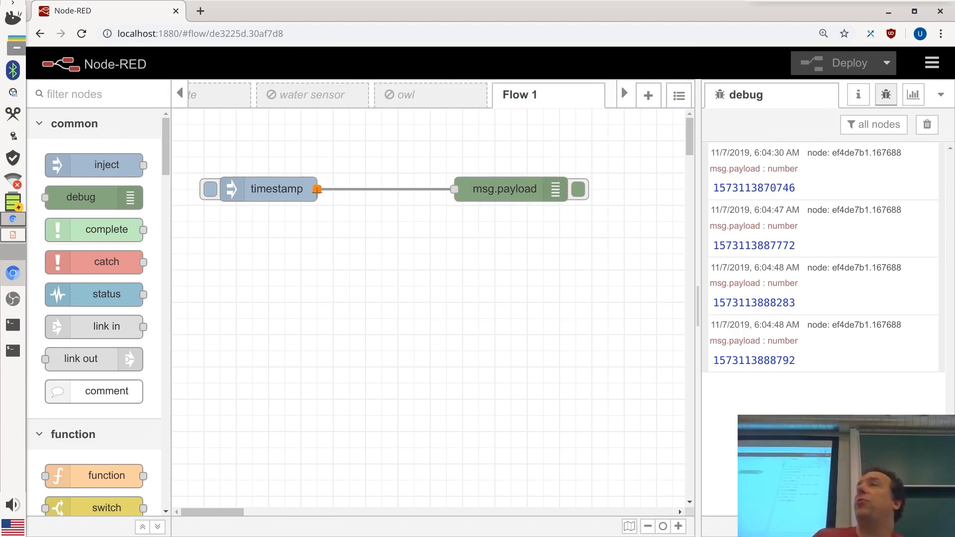
Give the inject node topic 'Hello world' and an empty string payload, then reopen its settings
double_click(268, 194)
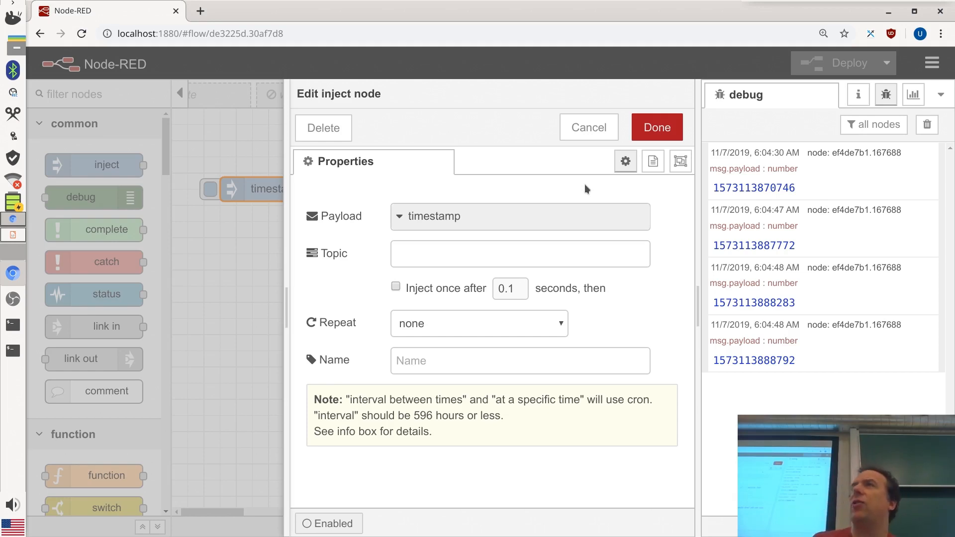
click(433, 258)
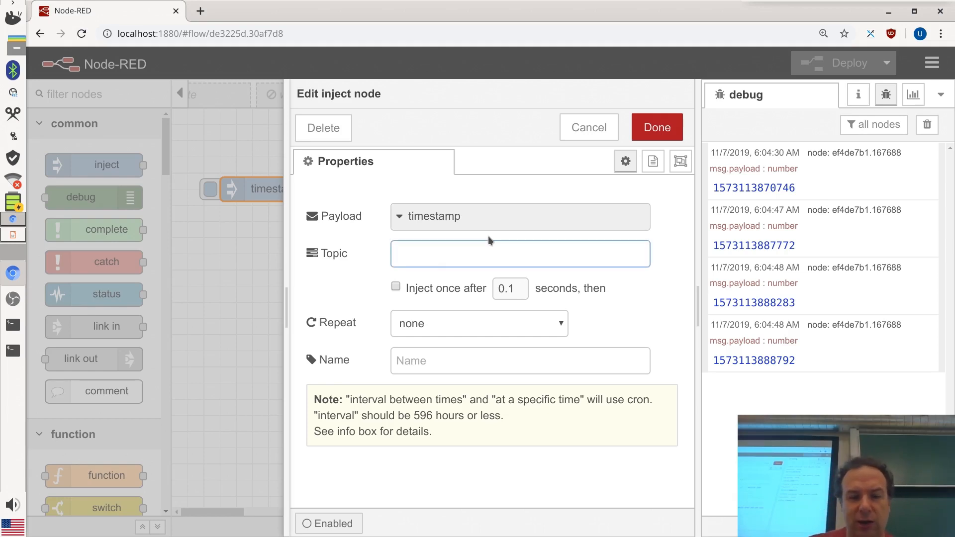
text(Hello)
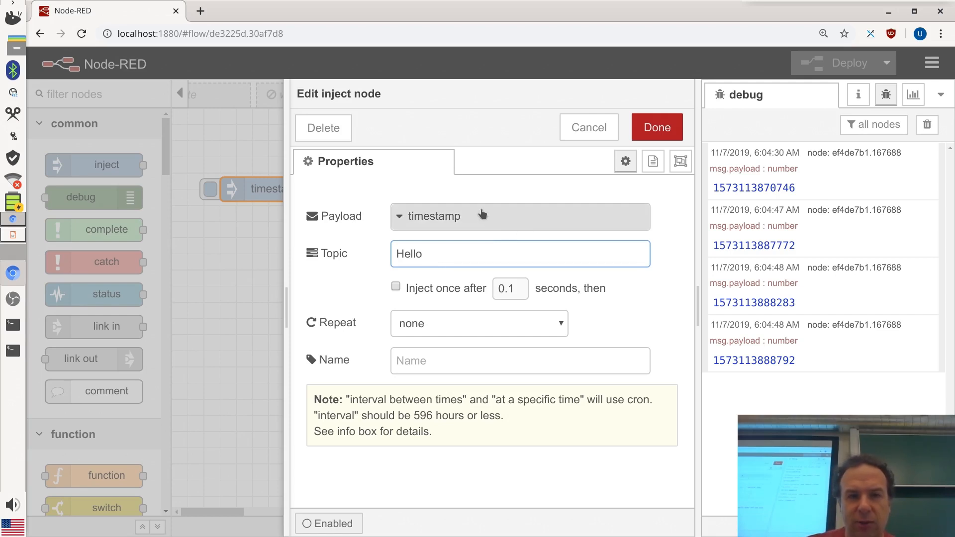
click(481, 214)
click(449, 292)
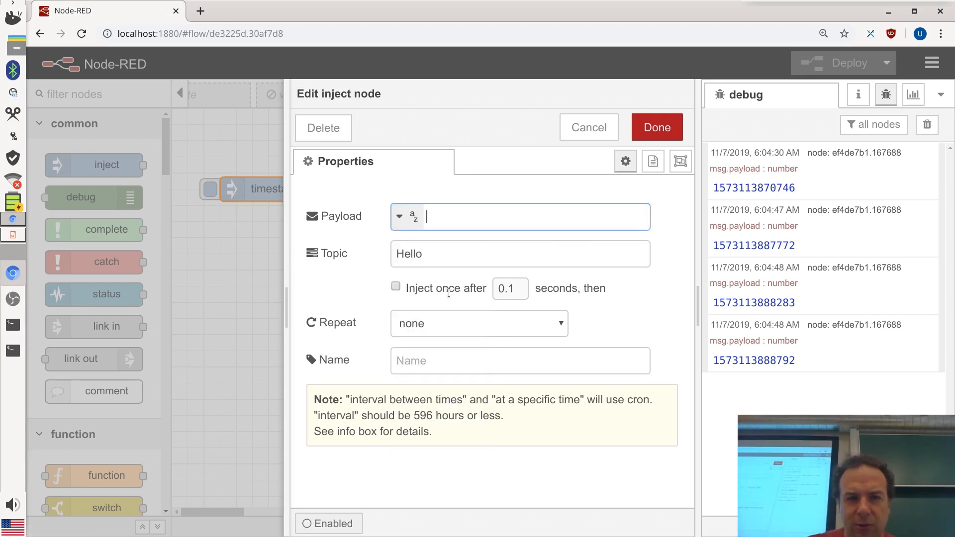
click(469, 250)
text(W)
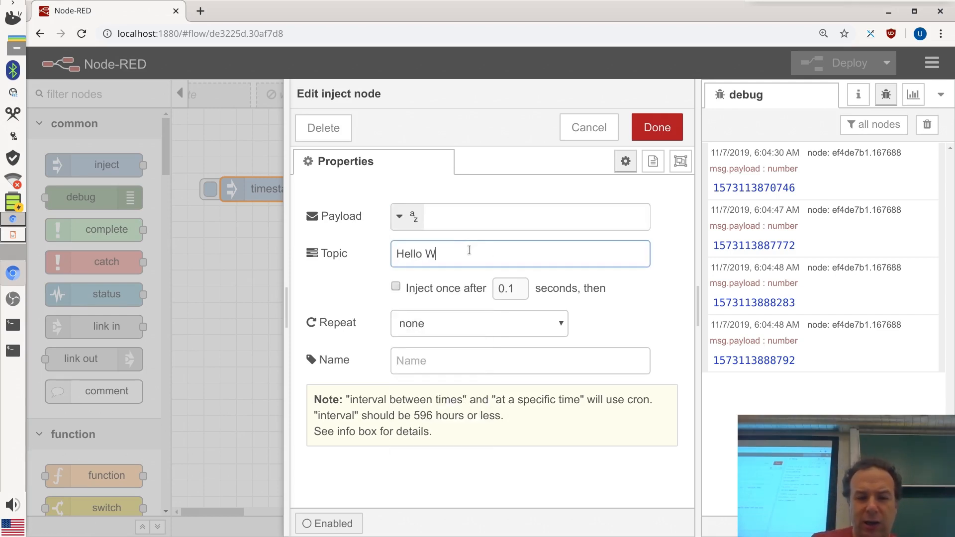
text(o)
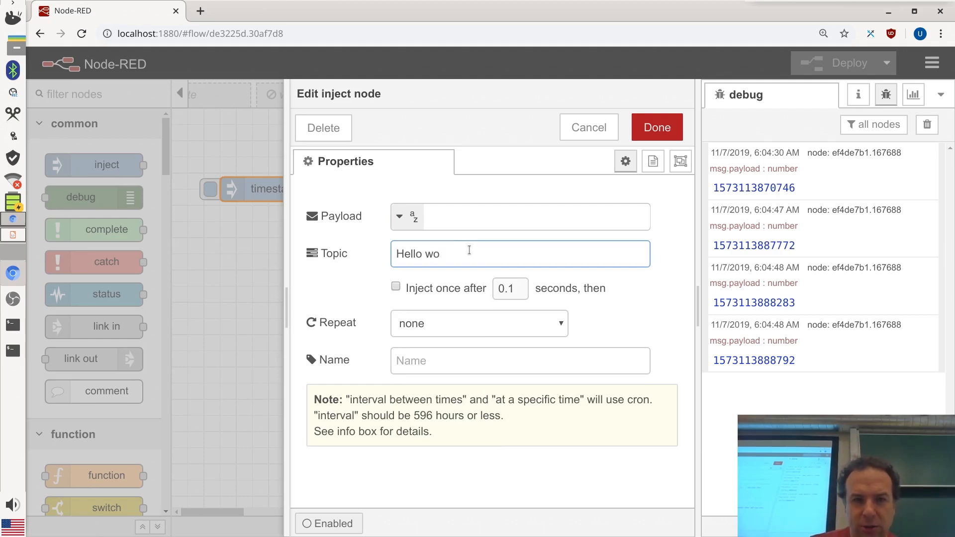
text(rld)
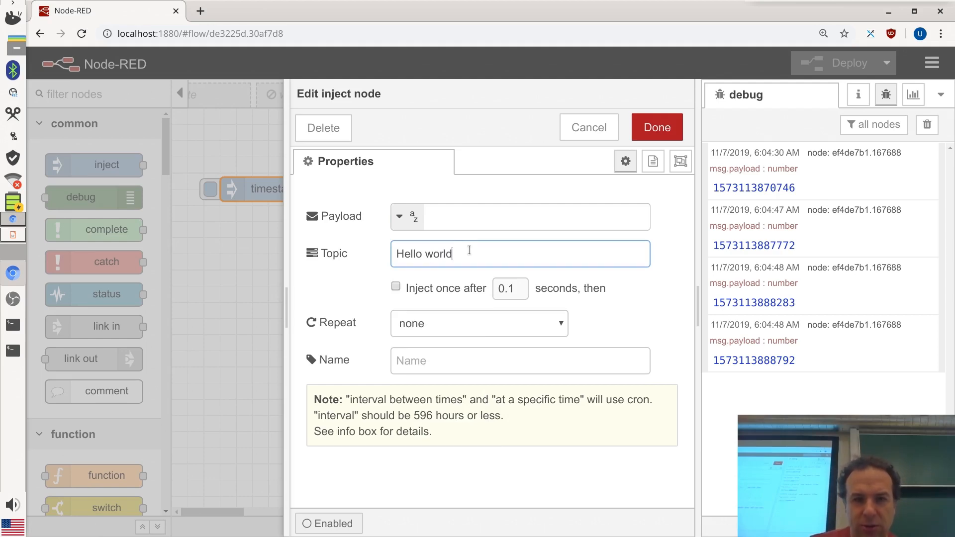
click(658, 128)
double_click(258, 196)
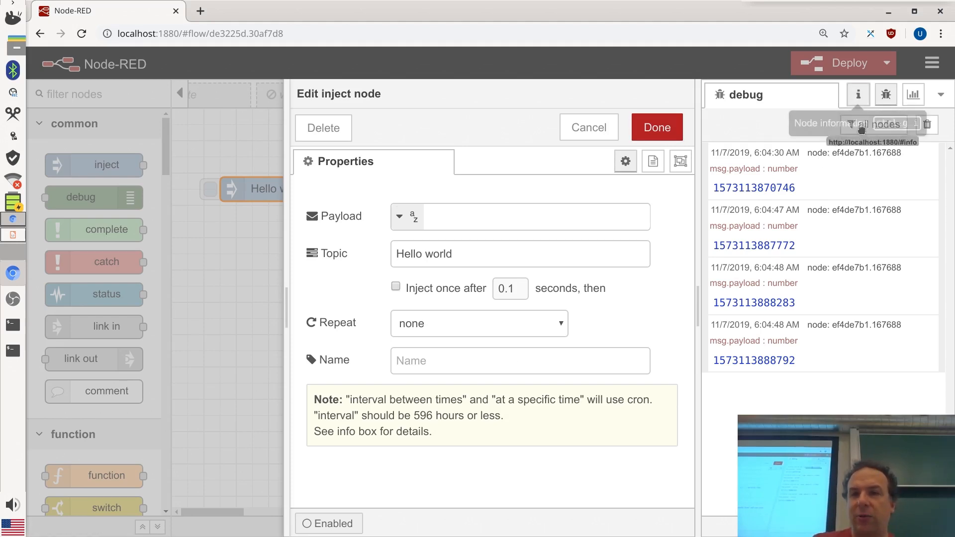
Read the inject node's help in the info sidebar, then list the payload type choices
click(858, 95)
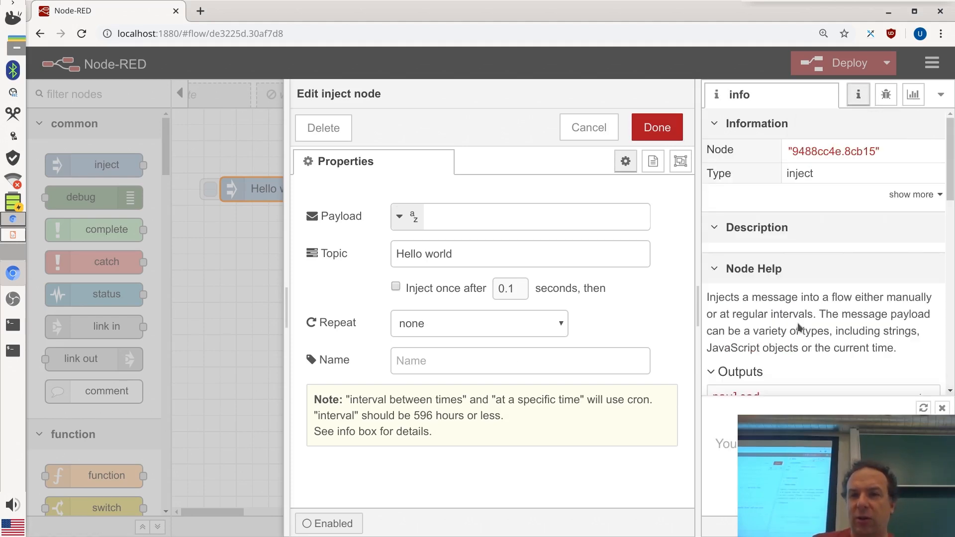
scroll(799, 328, down, 6)
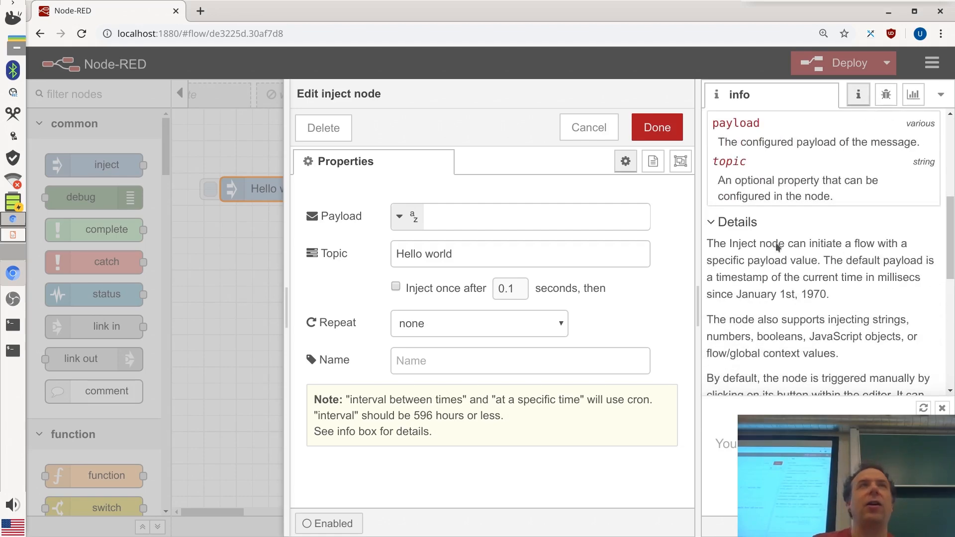
scroll(787, 277, down, 10)
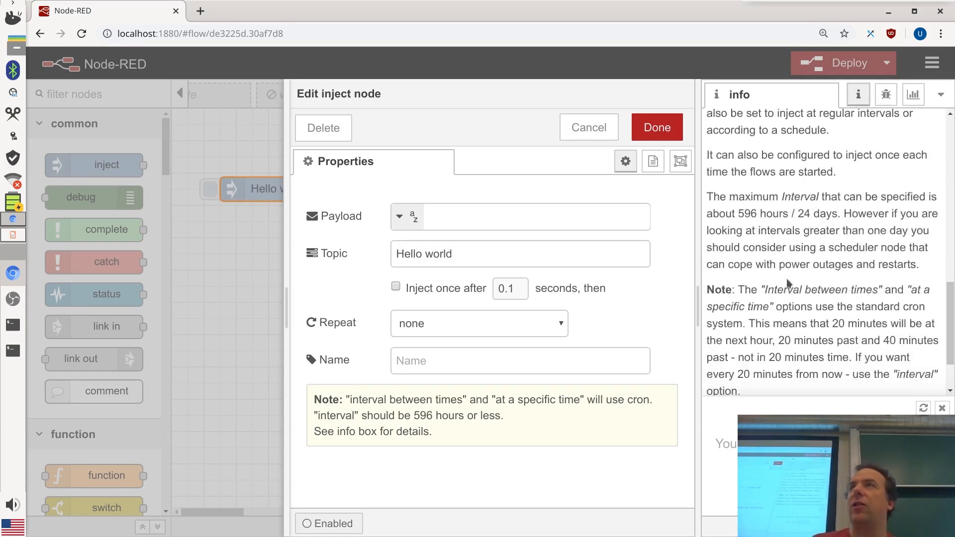
scroll(788, 283, up, 10)
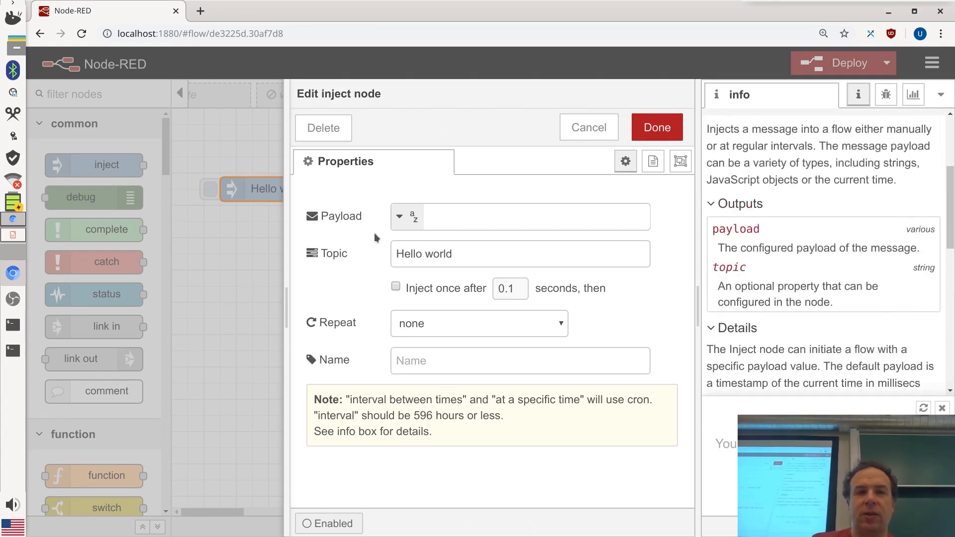
click(404, 216)
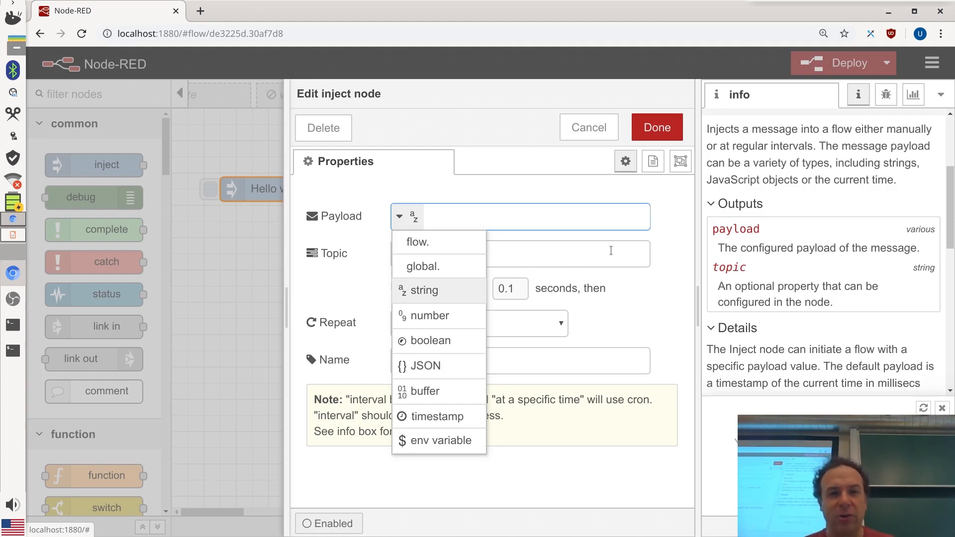
Move the topic text into the payload as 'Hello world!', leaving the topic empty
click(593, 213)
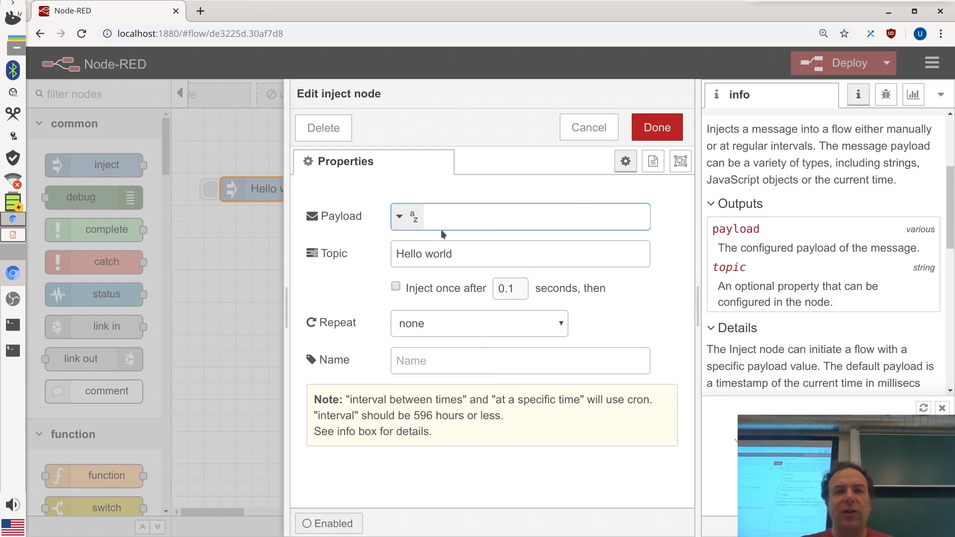
key(Tab)
key(ctrl+c)
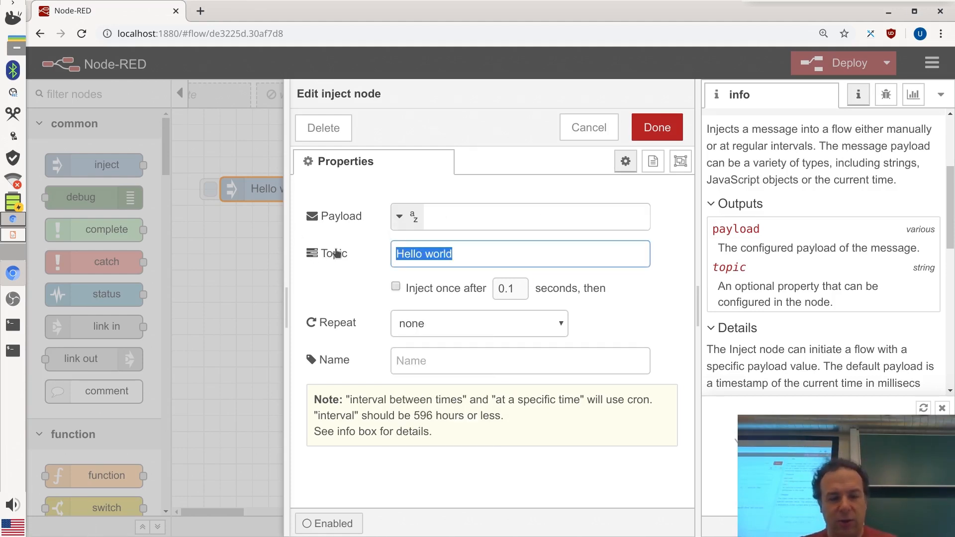
key(BackSpace)
click(461, 223)
key(ctrl+v)
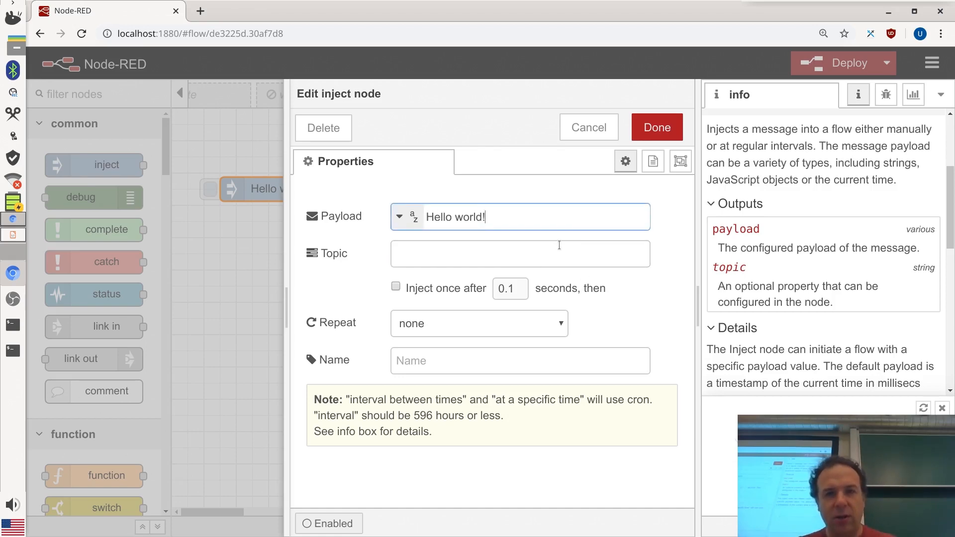
click(654, 131)
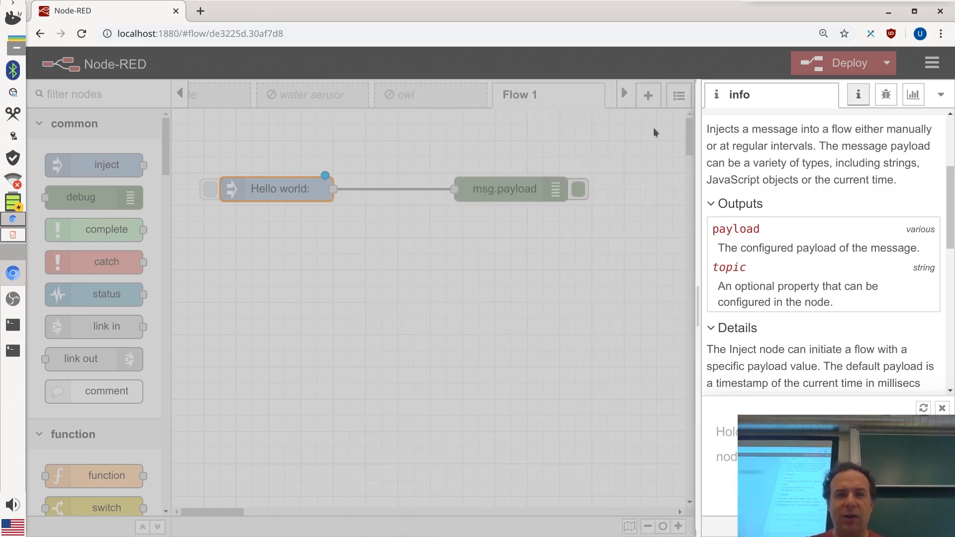
Deploy and fire the Hello world! inject node three times into the debug panel
click(886, 95)
click(846, 64)
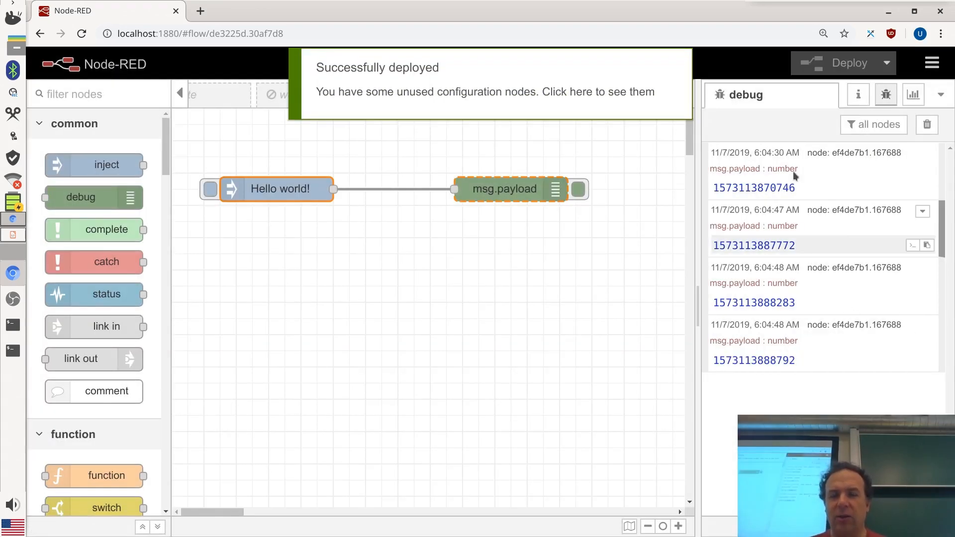
click(211, 189)
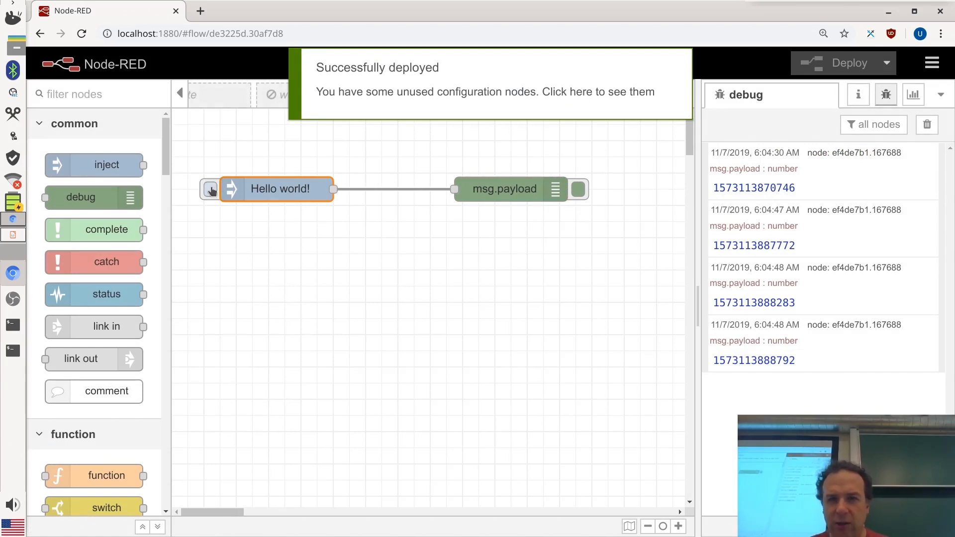
click(212, 189)
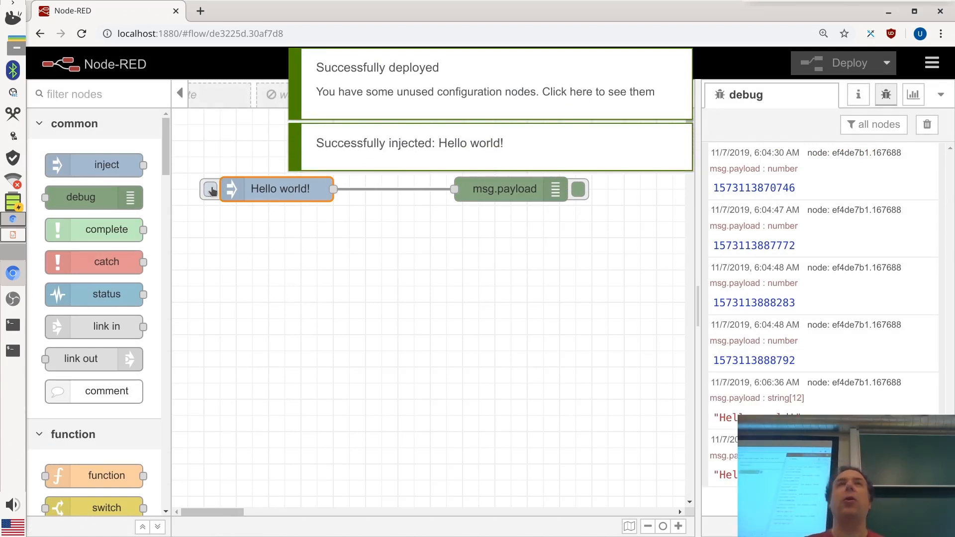
click(212, 192)
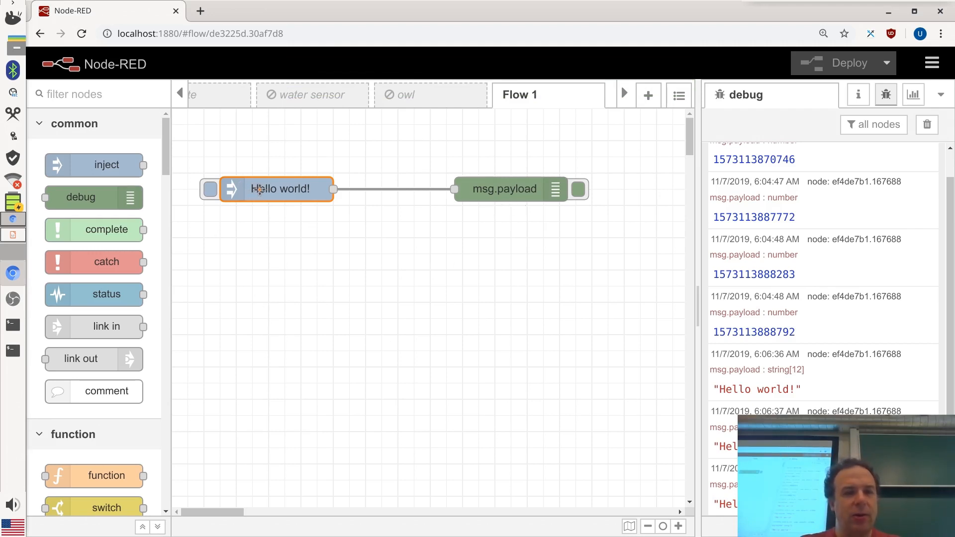
Set the Hello world! inject node to repeat at a 1-second interval
drag(258, 189, 259, 173)
double_click(275, 177)
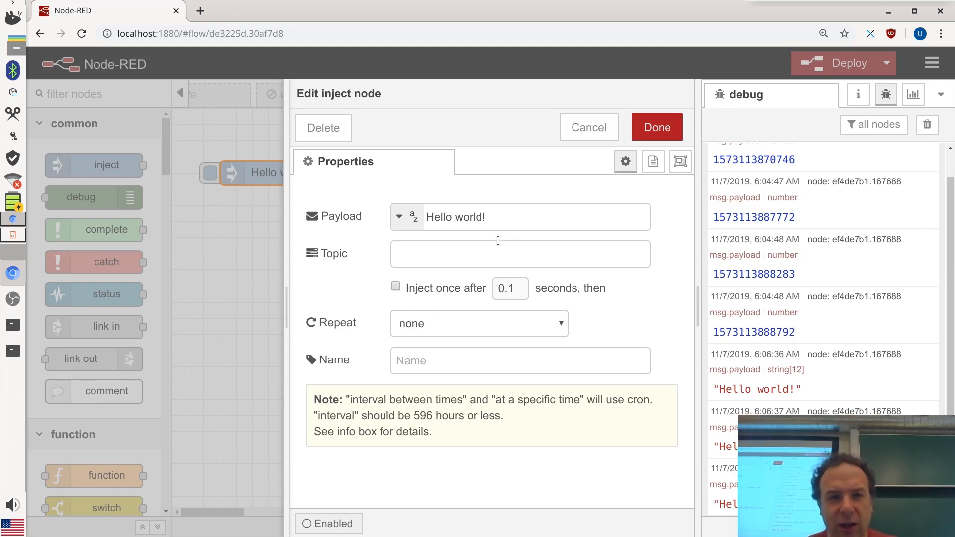
click(500, 324)
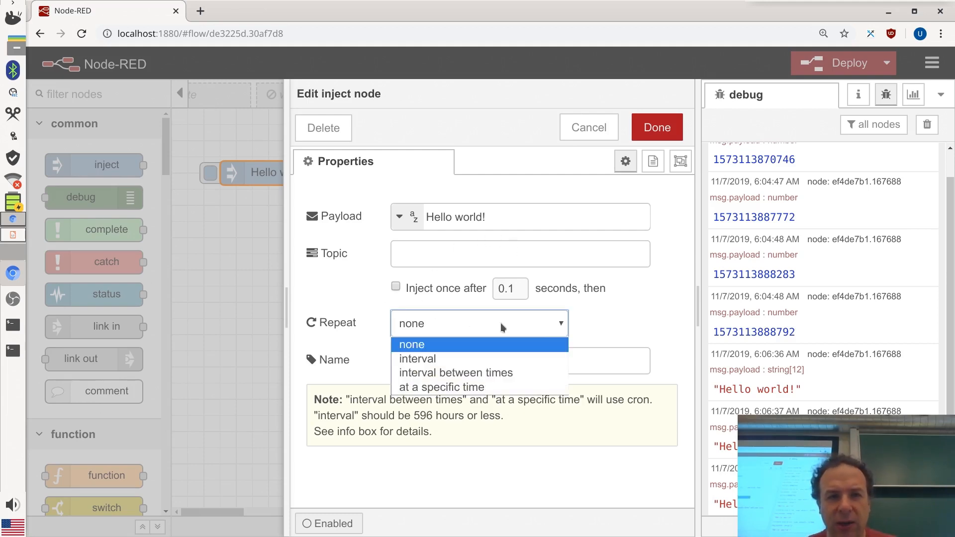
click(517, 359)
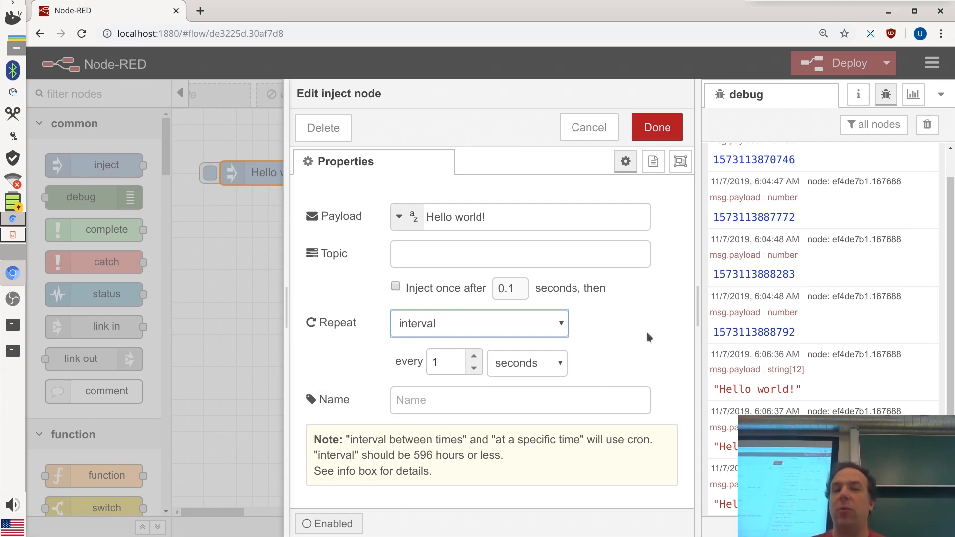
click(657, 128)
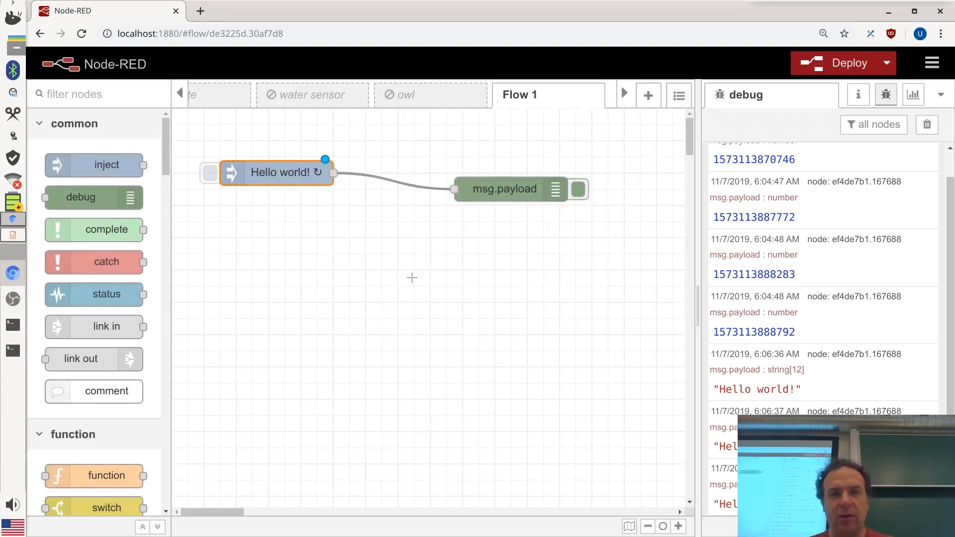
Align the node with msg.payload and tick 'Inject once after' 0.1 seconds
drag(303, 175, 304, 191)
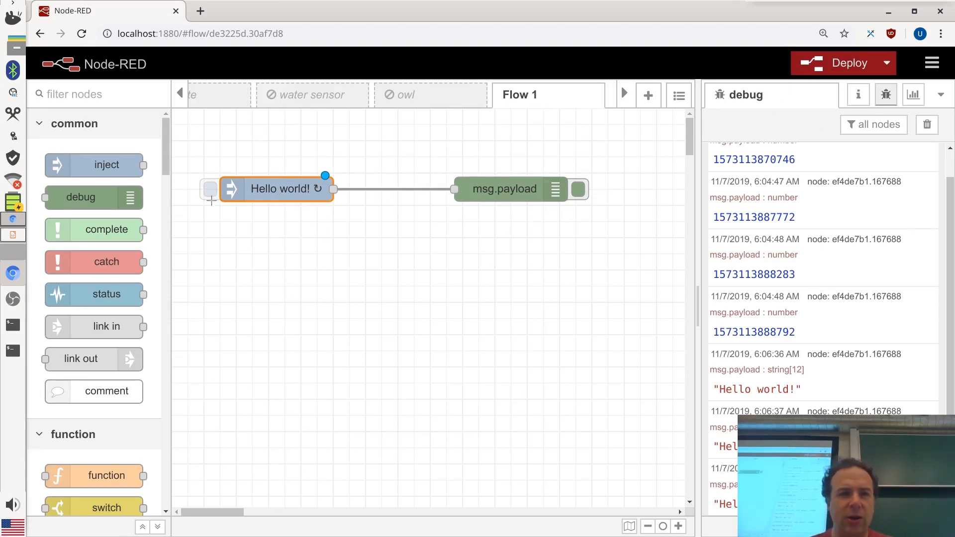
double_click(290, 192)
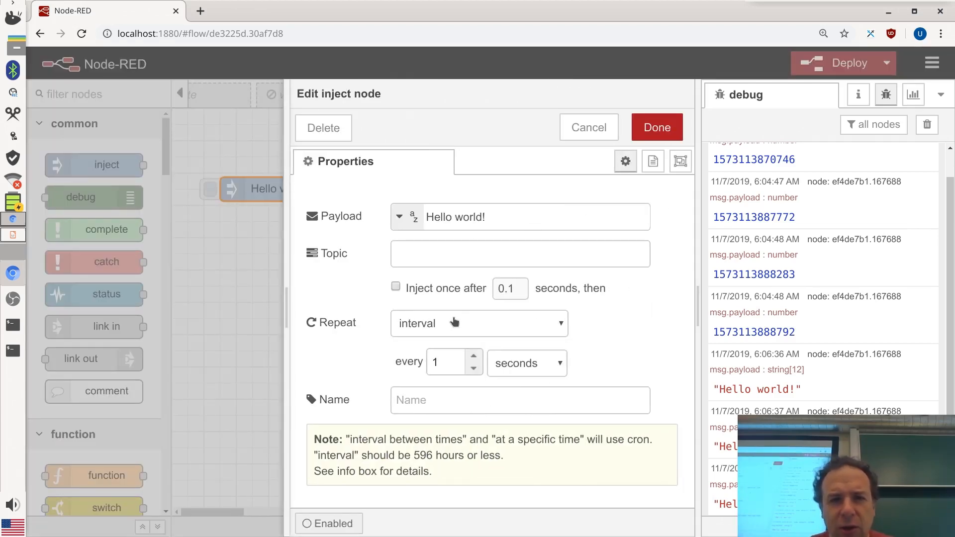
click(395, 286)
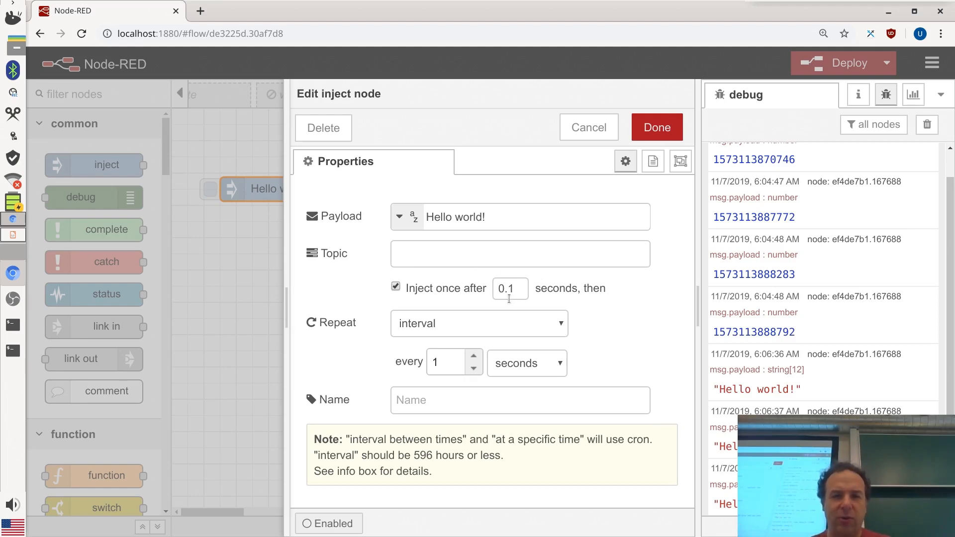
Confirm the inject-once setting and deploy so Hello world! arrives every second
click(656, 128)
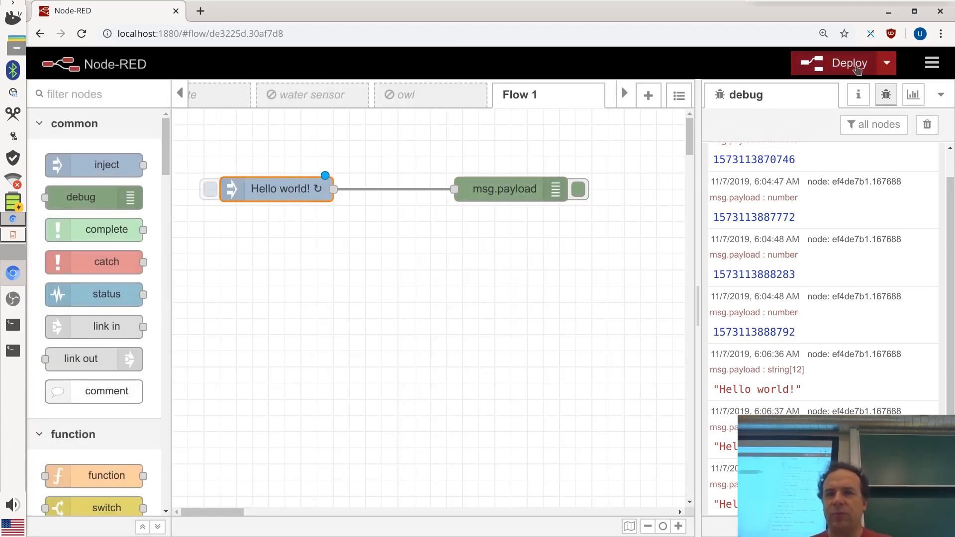
click(836, 65)
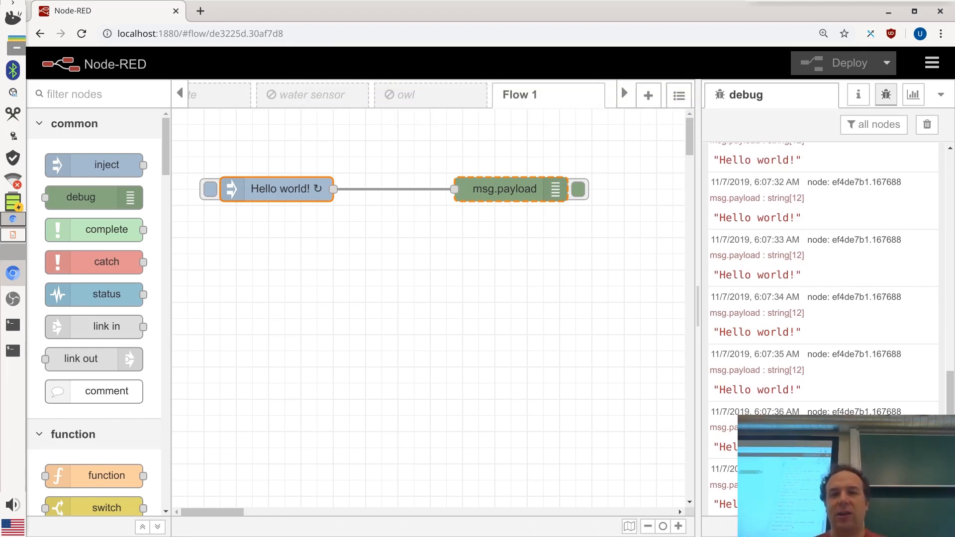
click(268, 197)
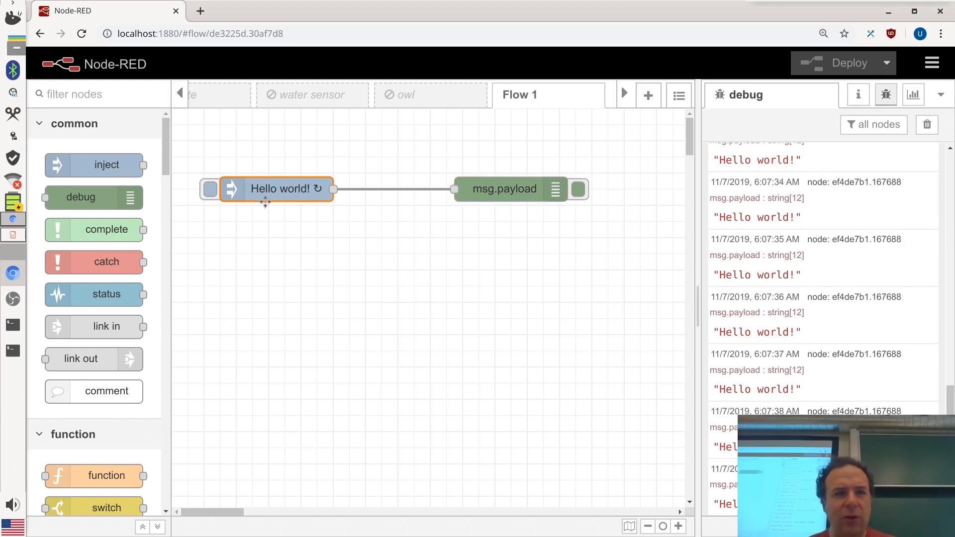
double_click(276, 193)
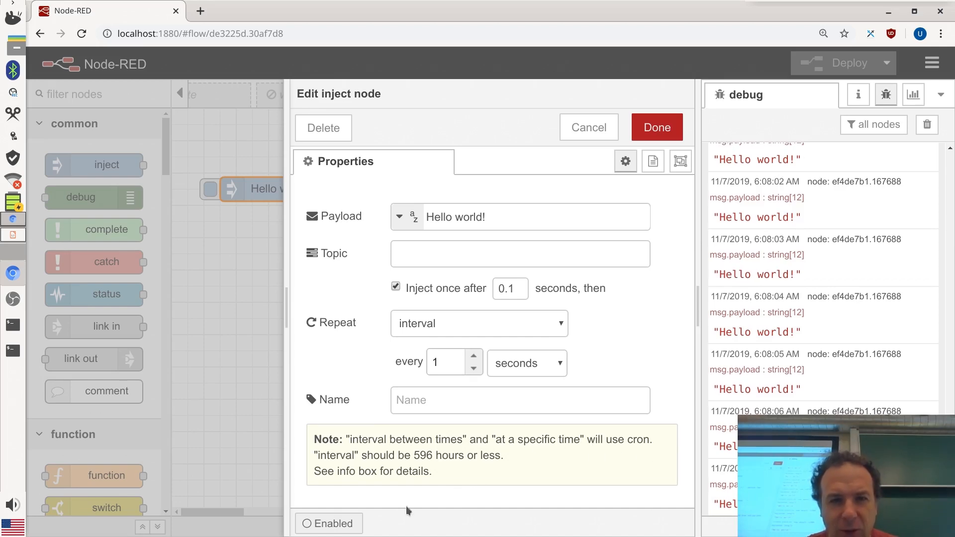
click(557, 325)
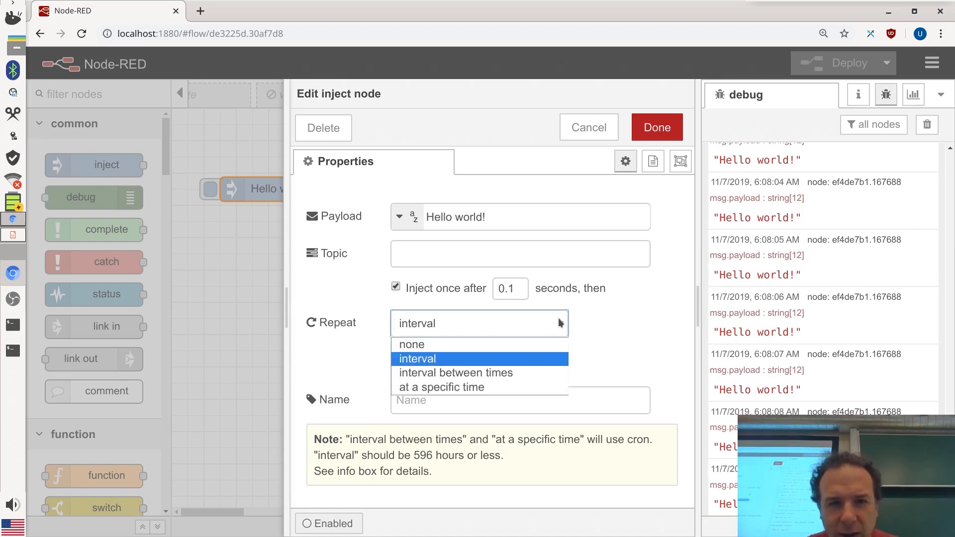
click(467, 389)
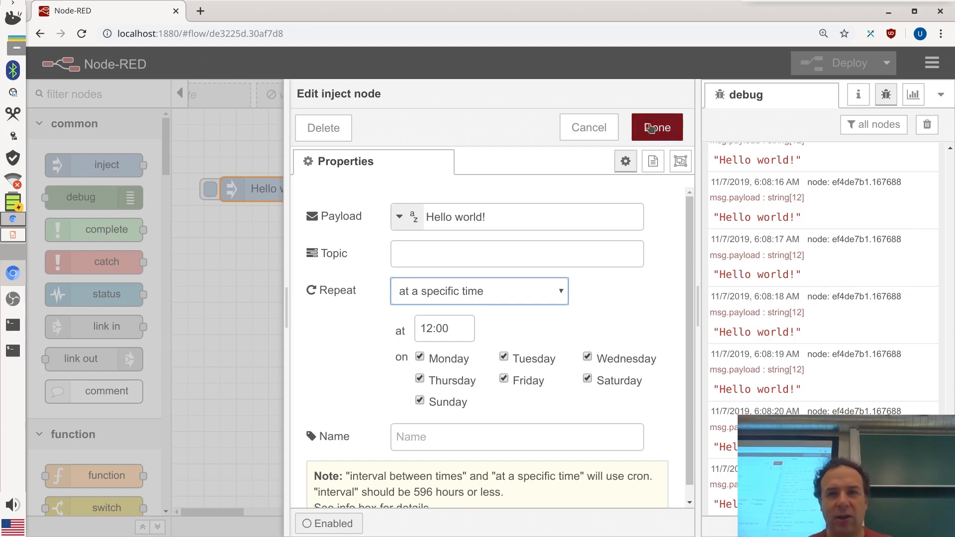
click(604, 128)
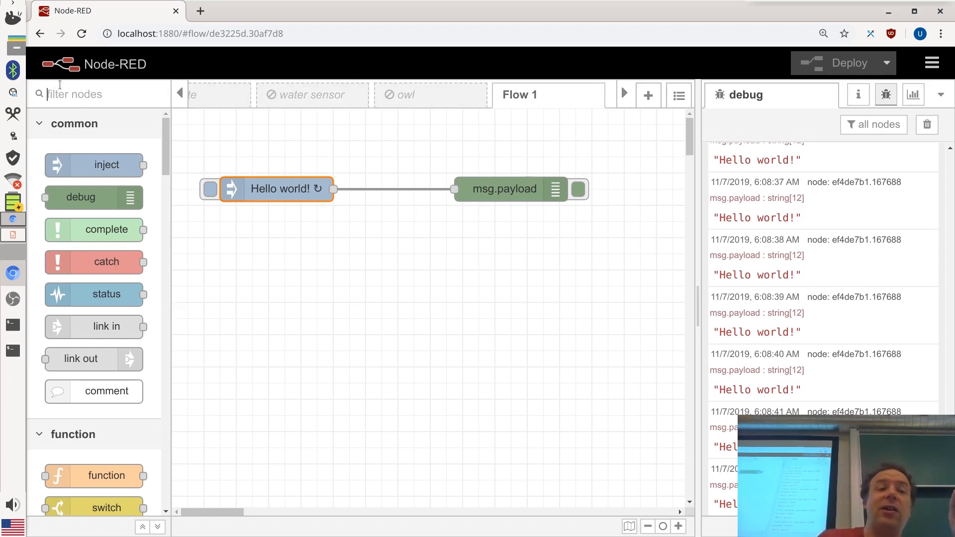
Filter the node palette by 'mqtt' to show only mqtt in and mqtt out
click(88, 94)
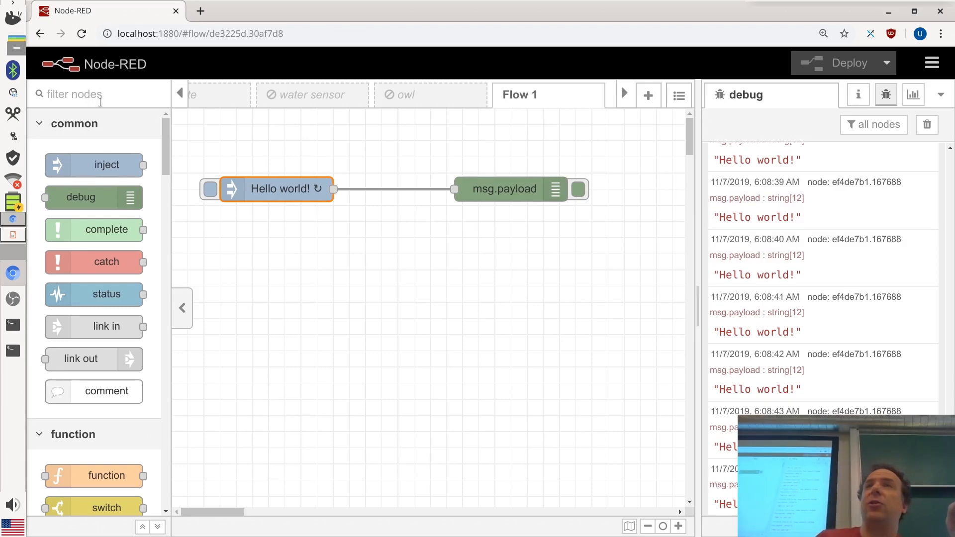
drag(166, 147, 199, 137)
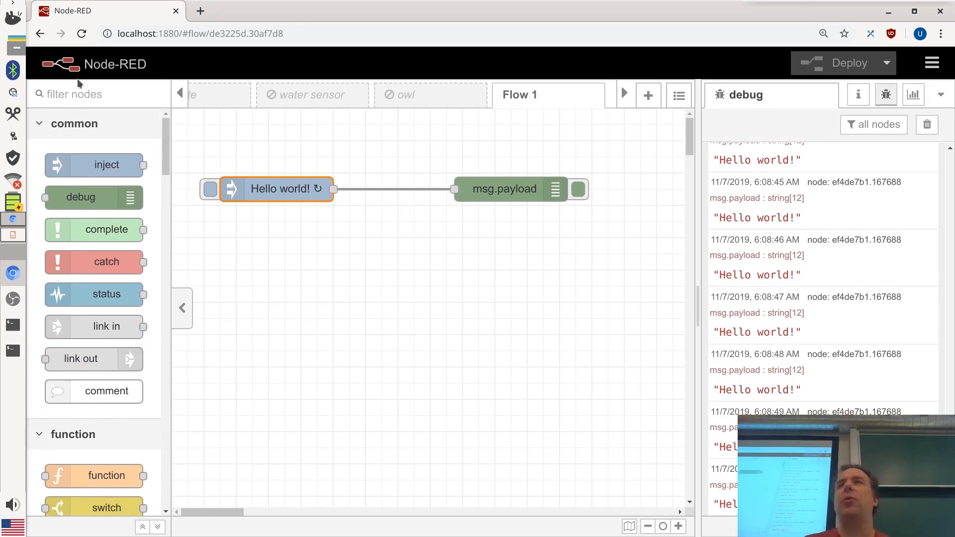
text(mqtt)
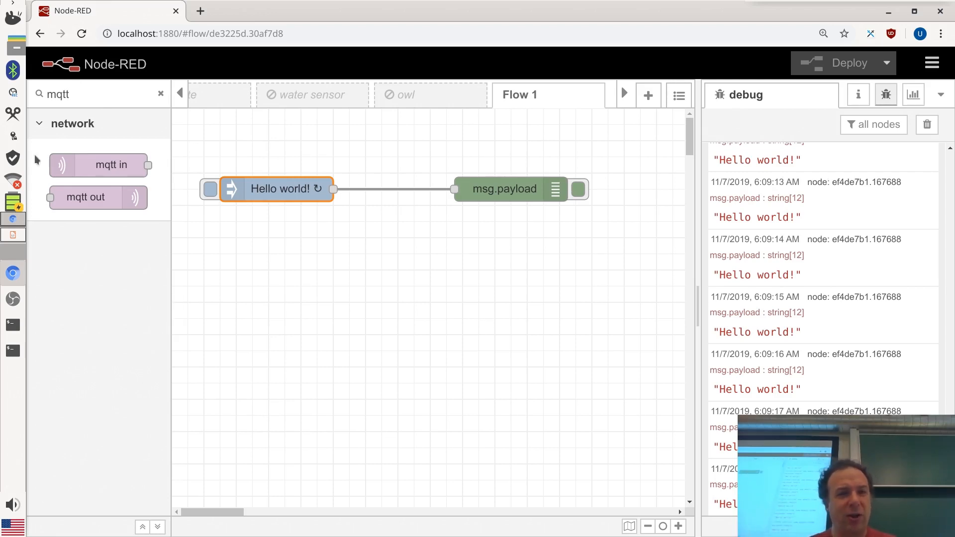
Replace the Hello world! inject node with an mqtt in node left of msg.payload
drag(311, 192, 295, 160)
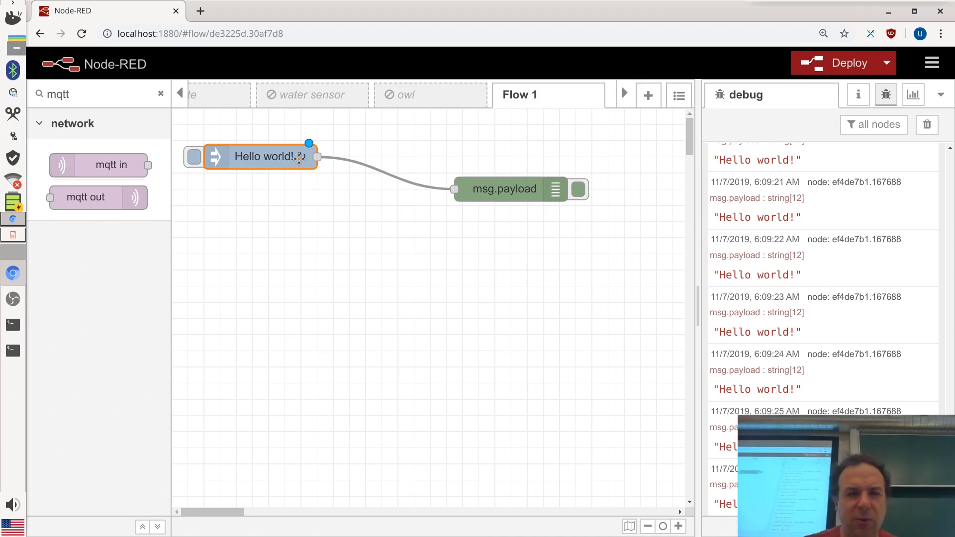
key(Delete)
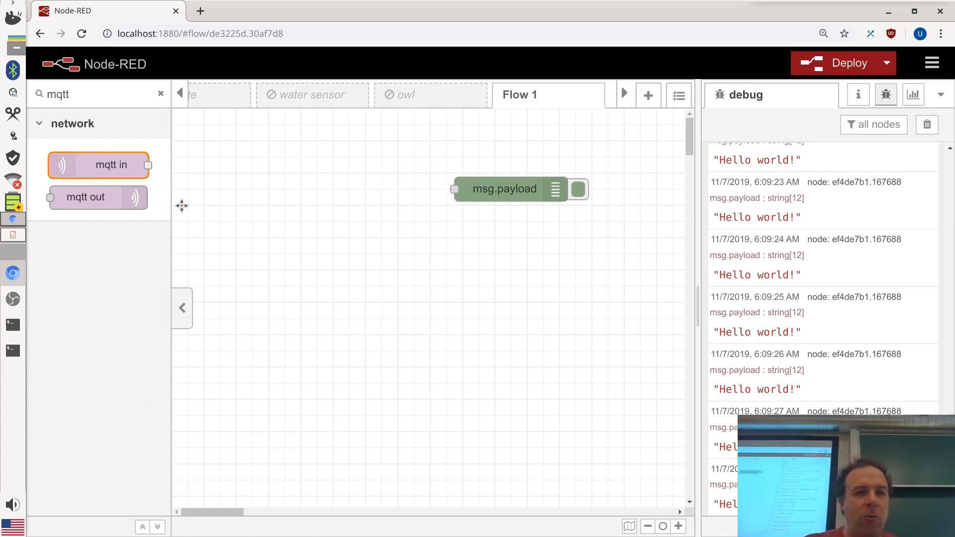
drag(181, 206, 259, 188)
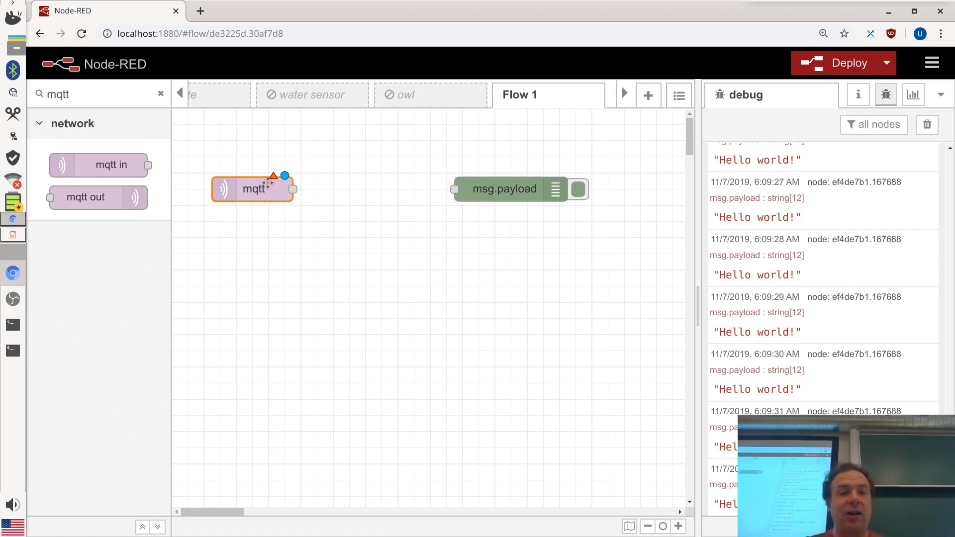
Open the mqtt in node, keep the 192.168.12.1:1883 broker, and open its configuration for editing
double_click(268, 184)
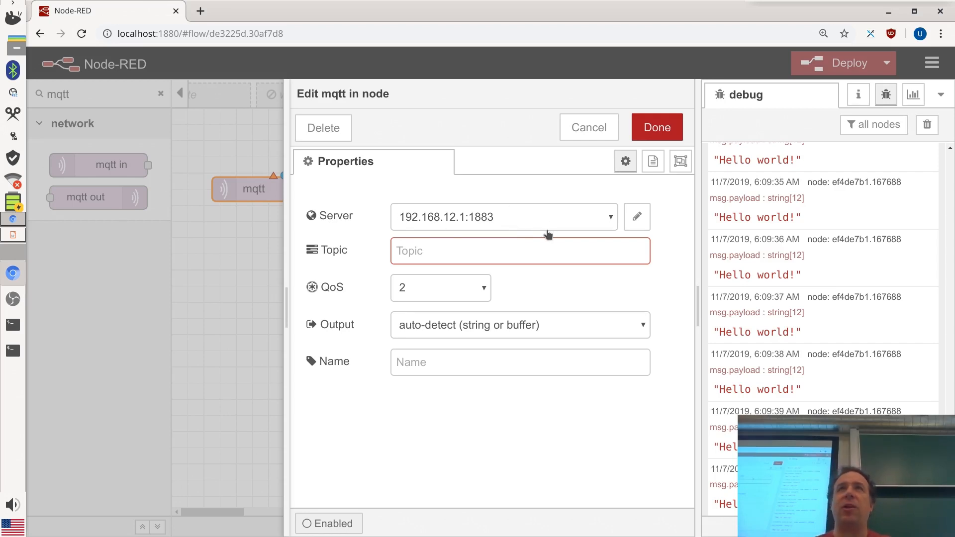
click(615, 216)
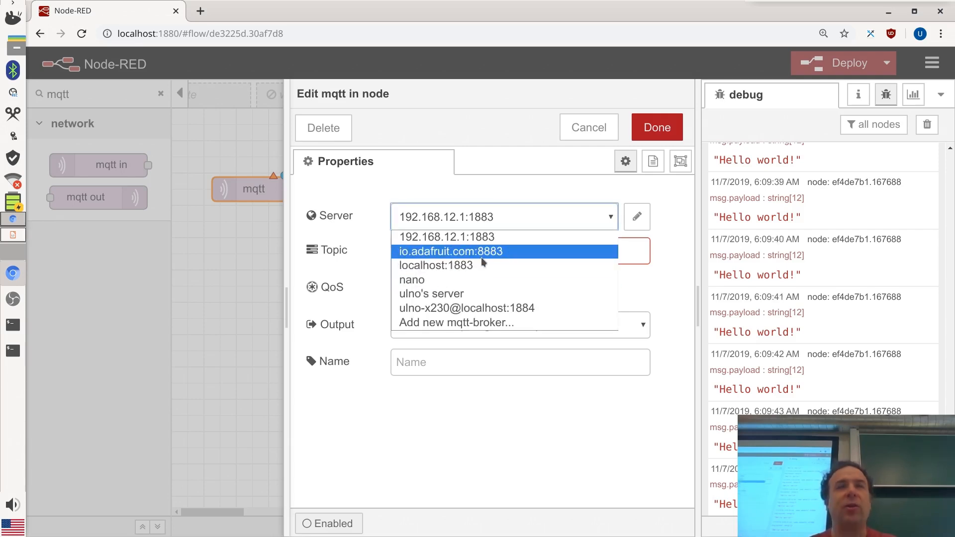
click(672, 272)
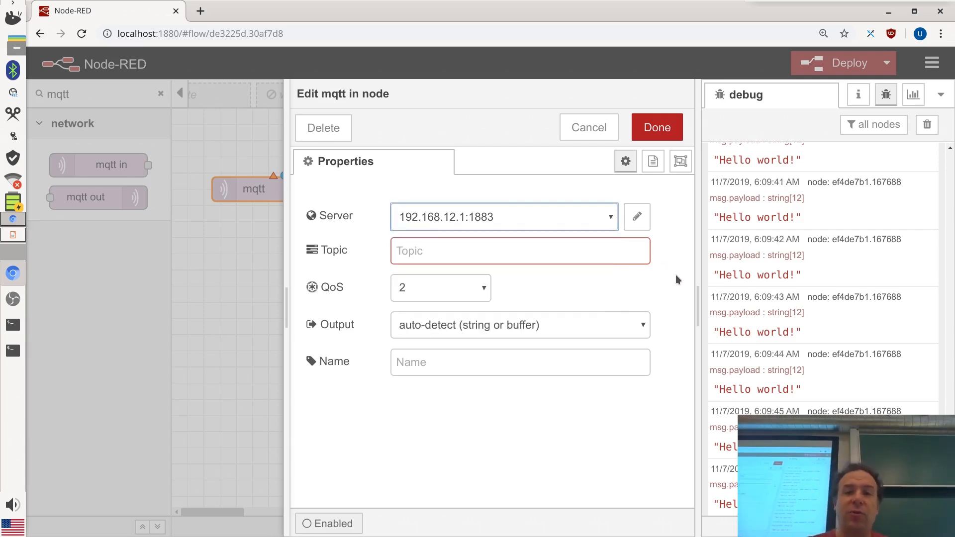
click(638, 217)
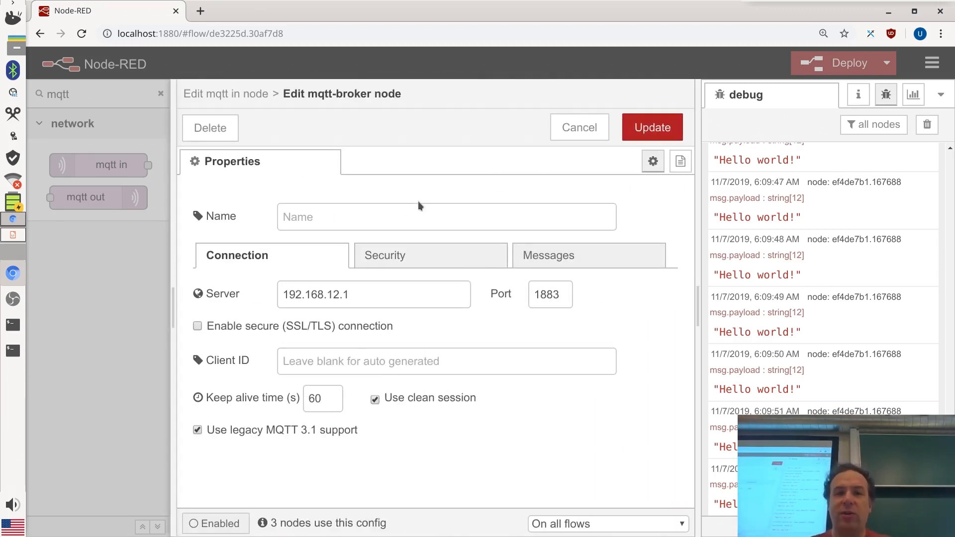
Inspect the broker's server address and port 1883, then cancel the broker editor unchanged
drag(413, 291, 264, 297)
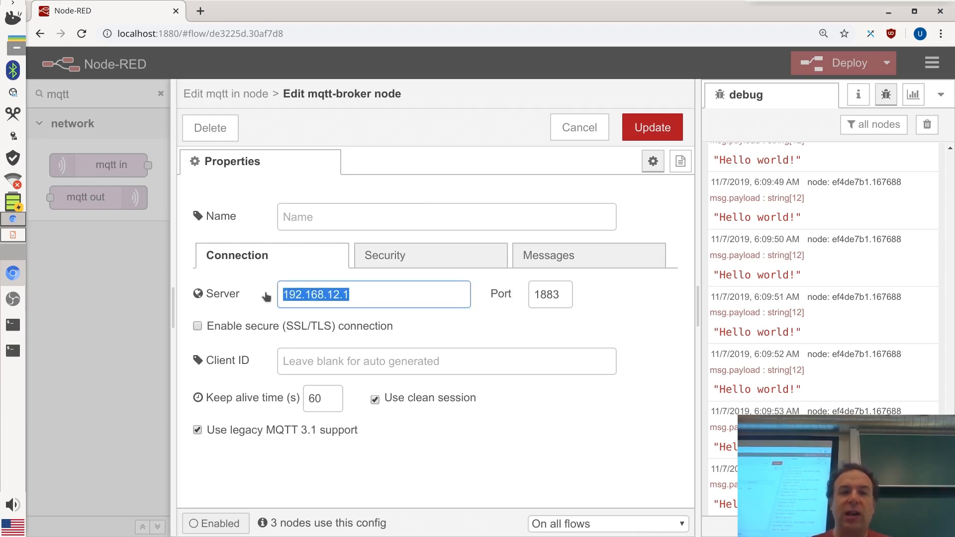
click(432, 292)
drag(431, 292, 243, 298)
click(436, 292)
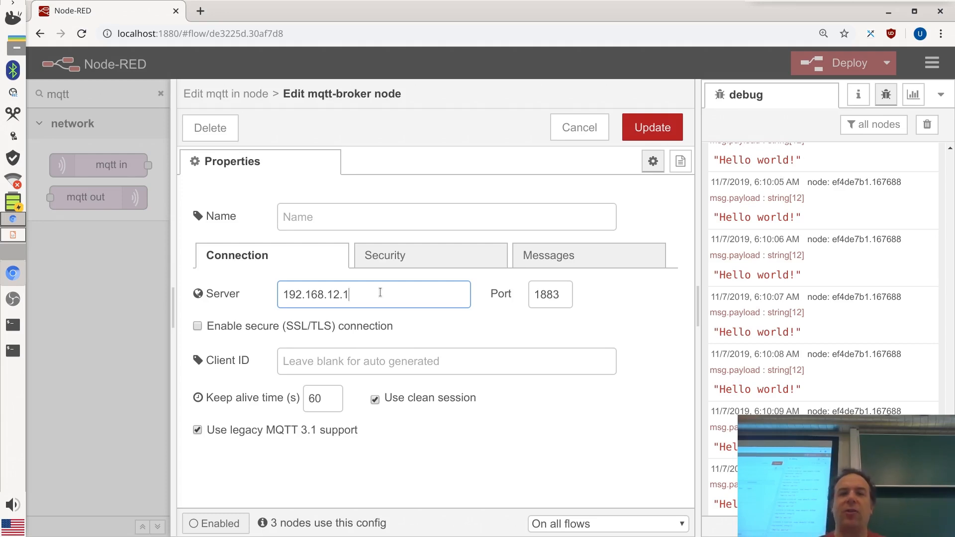
double_click(542, 301)
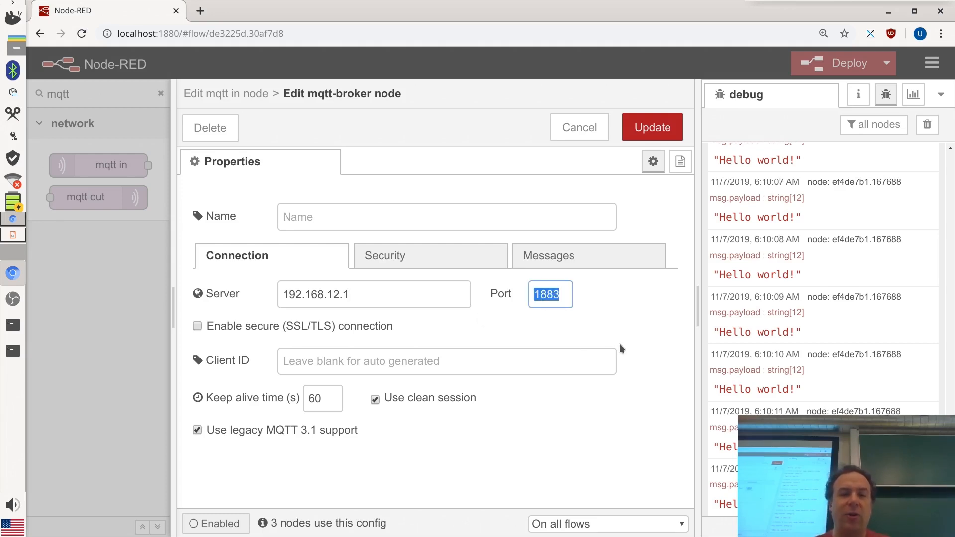
click(371, 301)
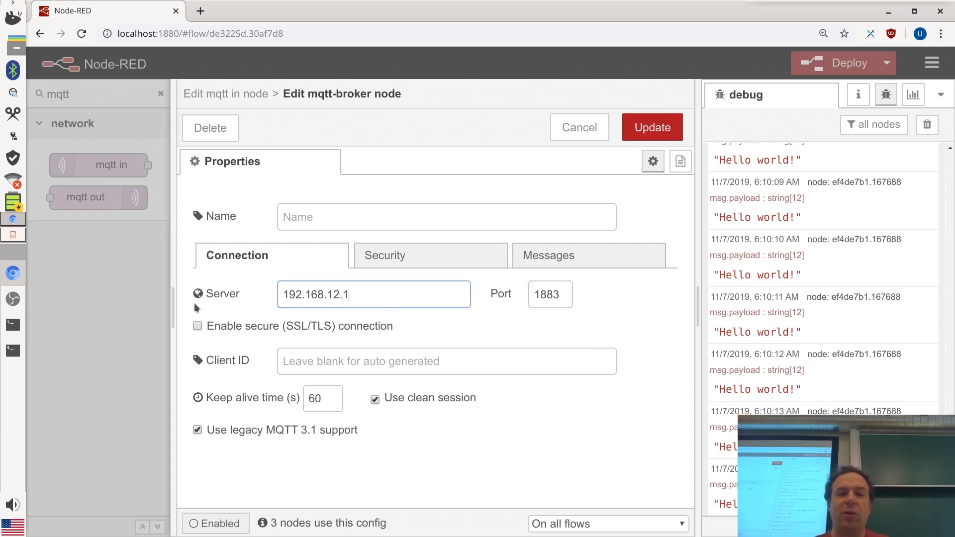
drag(359, 297, 255, 295)
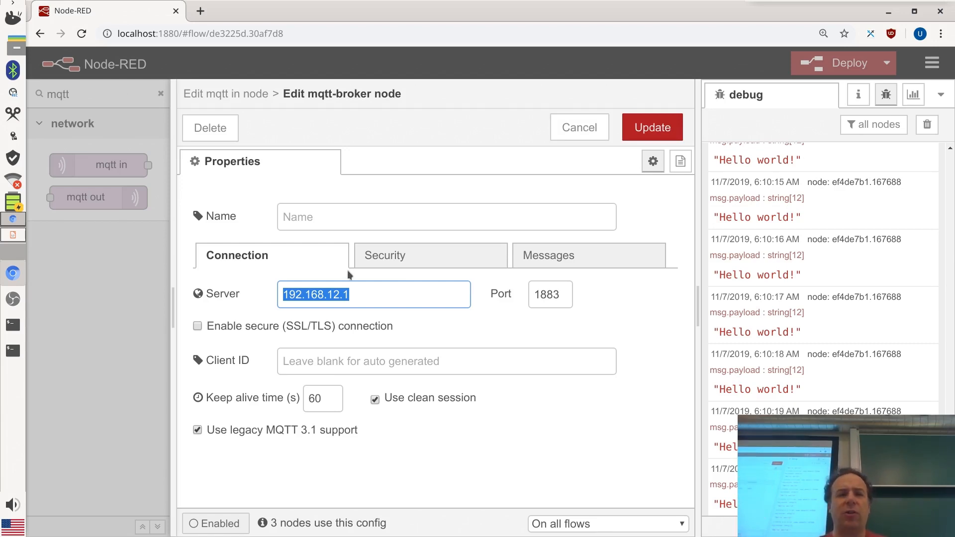
click(397, 290)
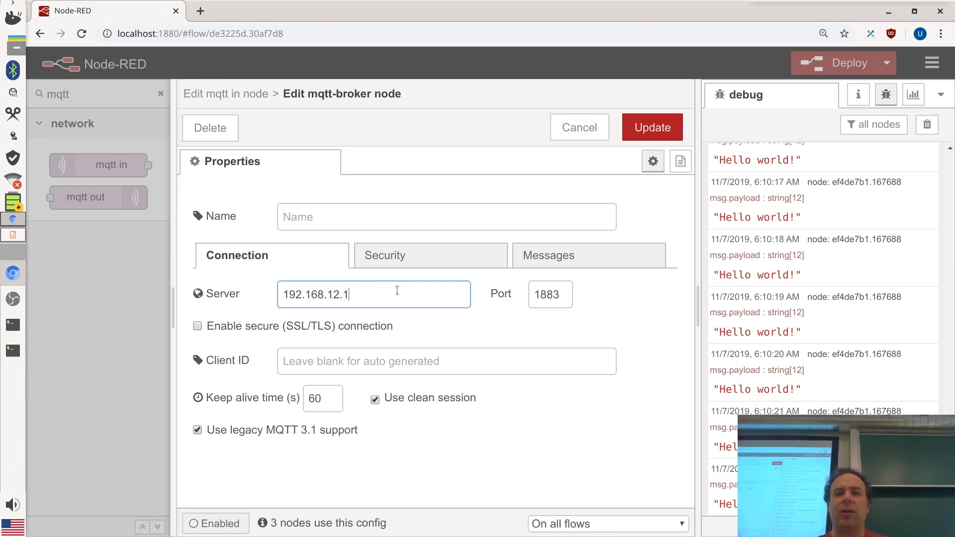
click(575, 129)
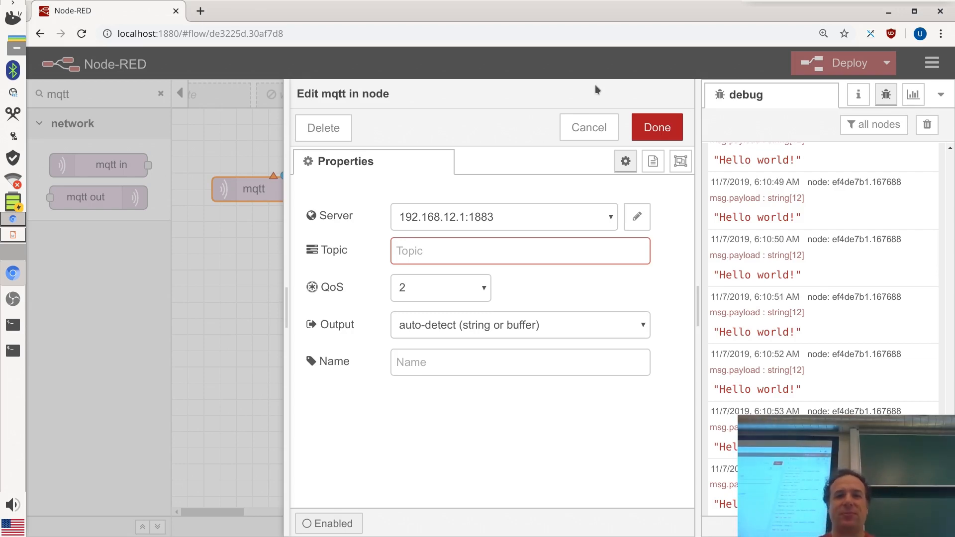
Close the mqtt node settings and place an inject node from the palette above it
click(600, 128)
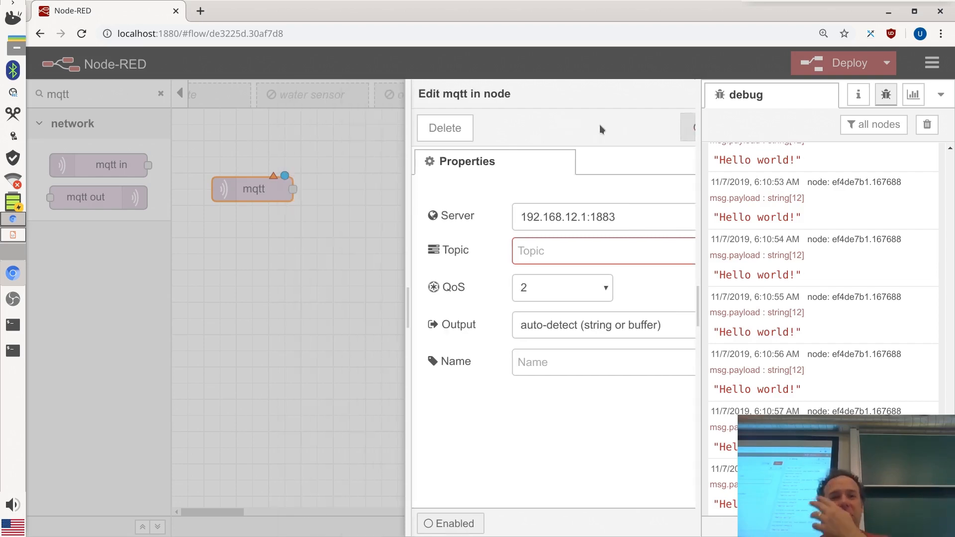
double_click(77, 90)
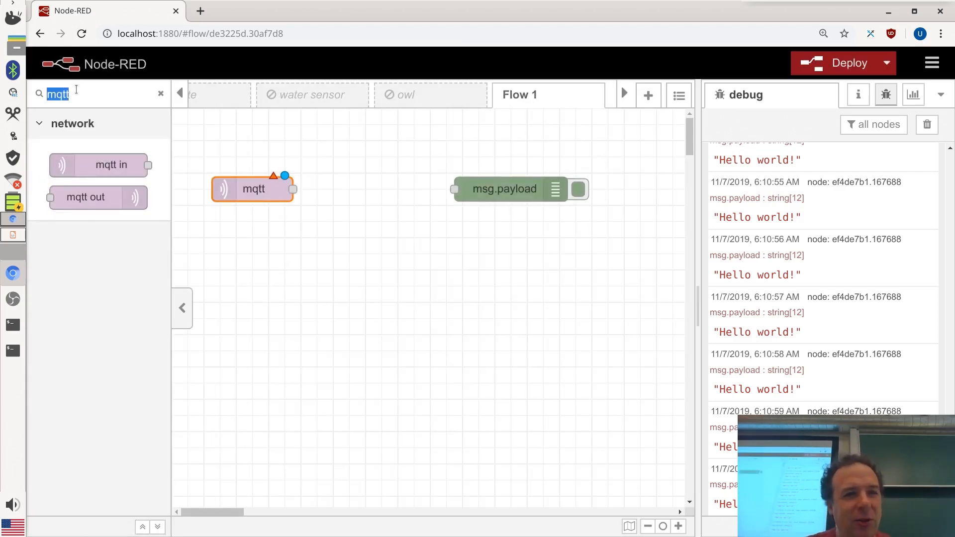
text(inject)
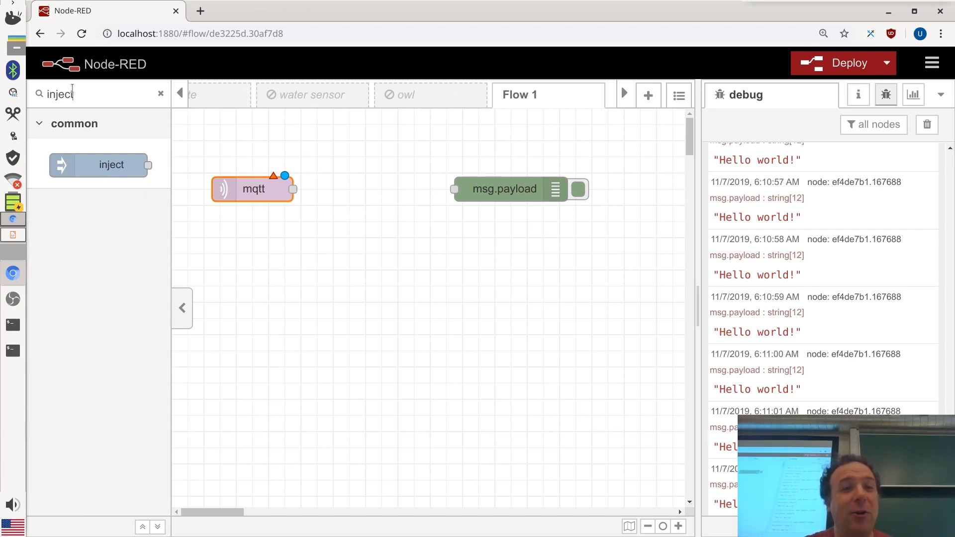
drag(94, 167, 256, 140)
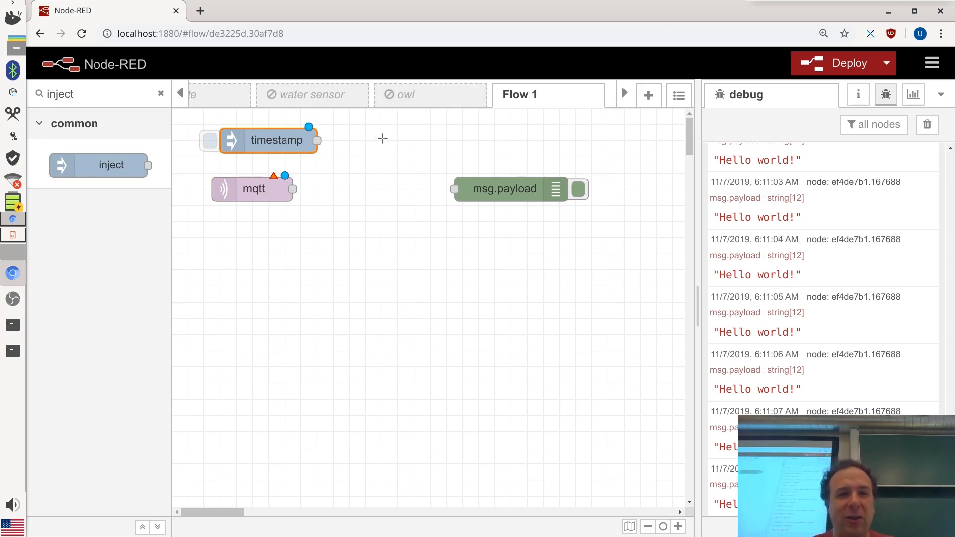
Wire the timestamp inject node and the mqtt node outputs into msg.payload
drag(318, 140, 454, 189)
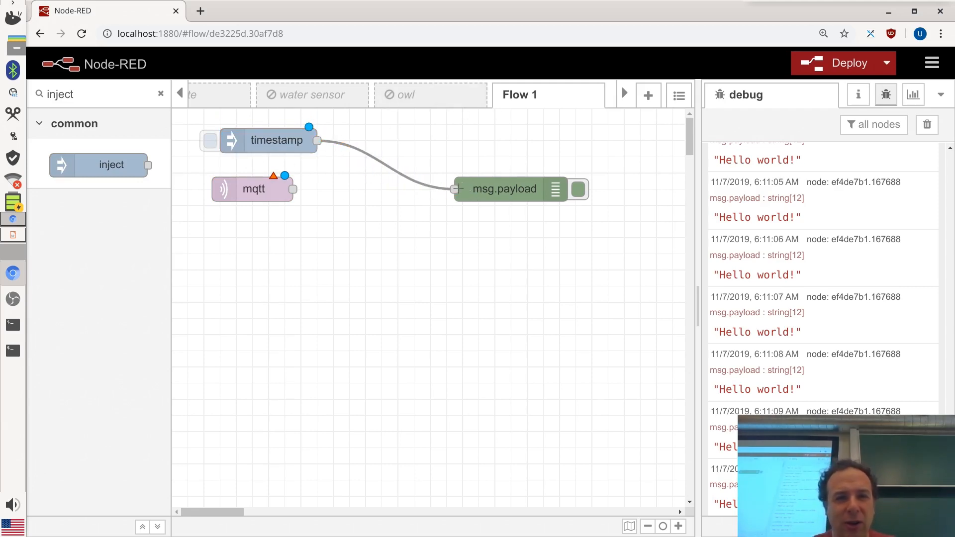
drag(297, 188, 454, 189)
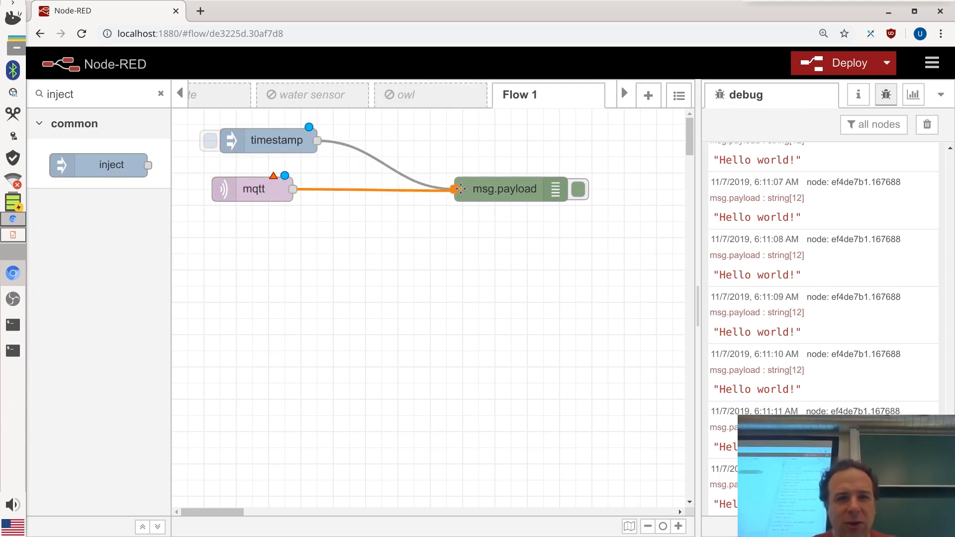
double_click(240, 188)
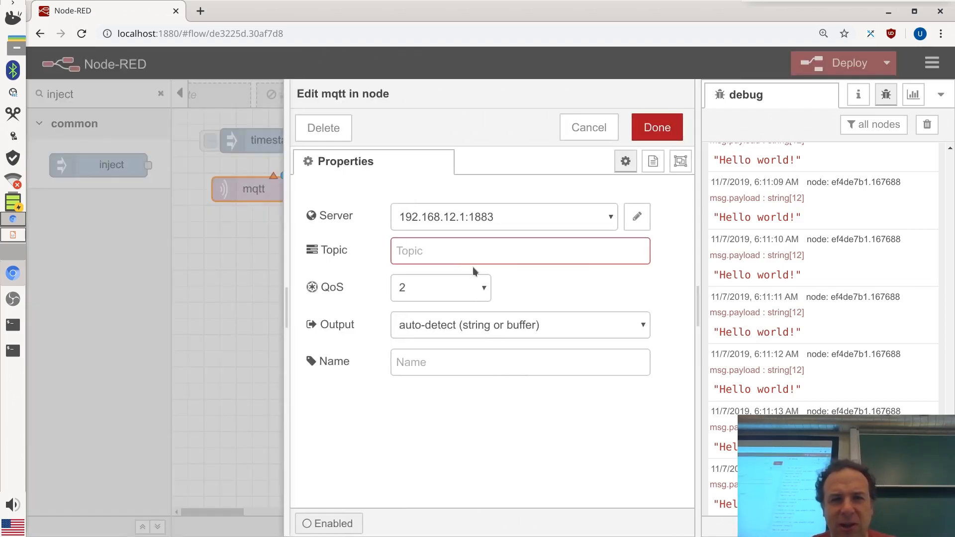
Point the mqtt in node at the localhost:1883 broker with topic test/# and confirm
click(534, 217)
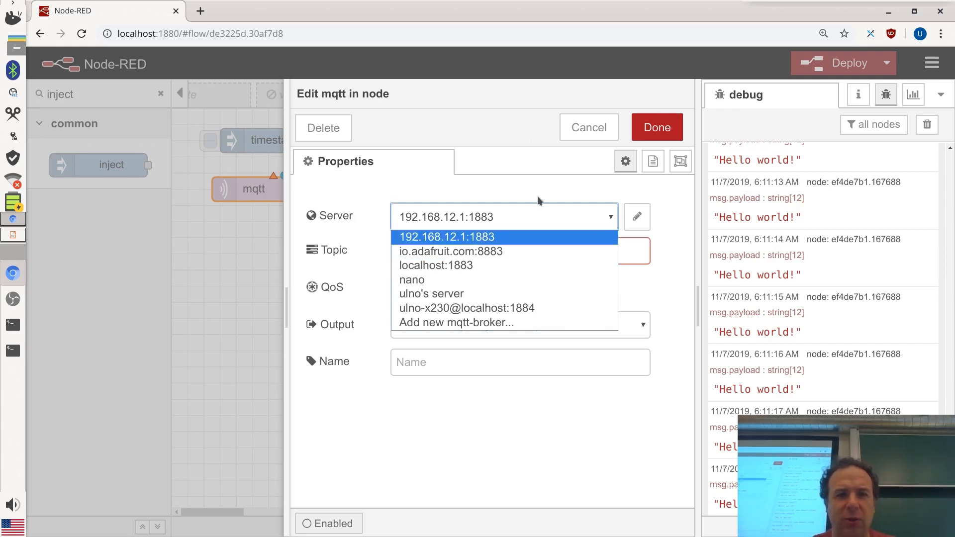
click(459, 268)
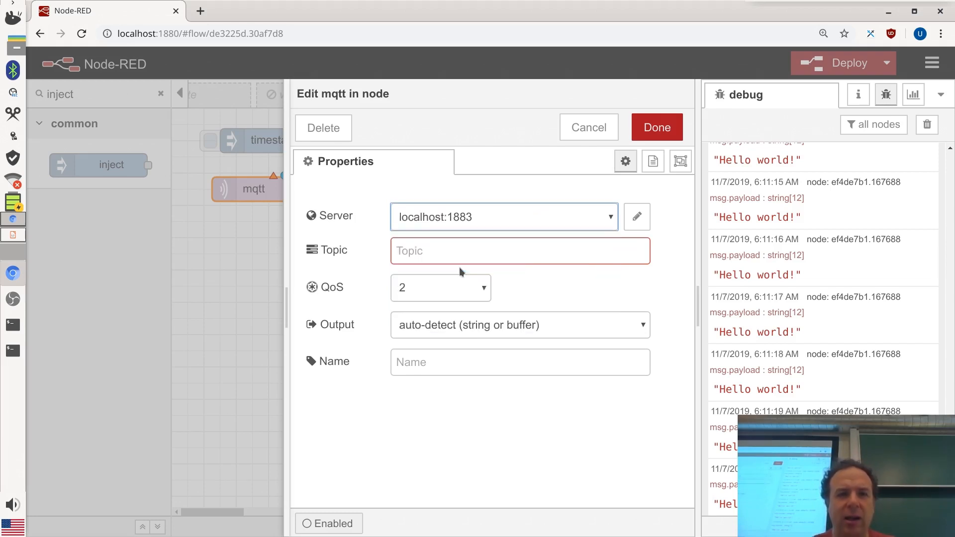
click(470, 247)
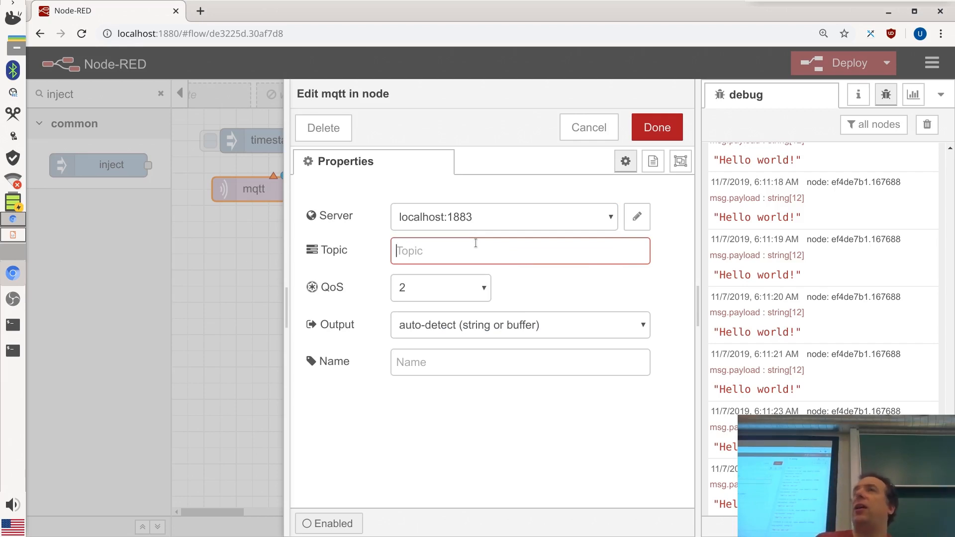
text(test/)
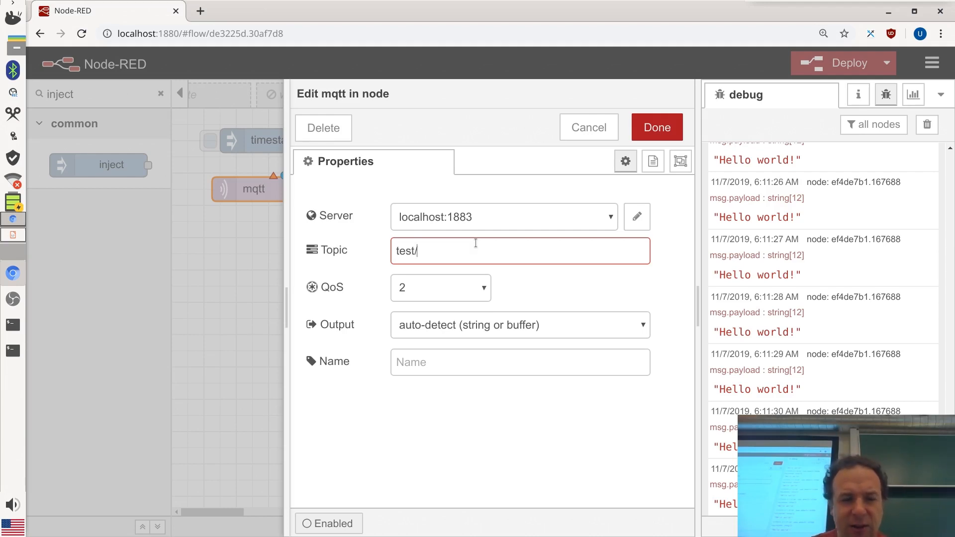
text(#)
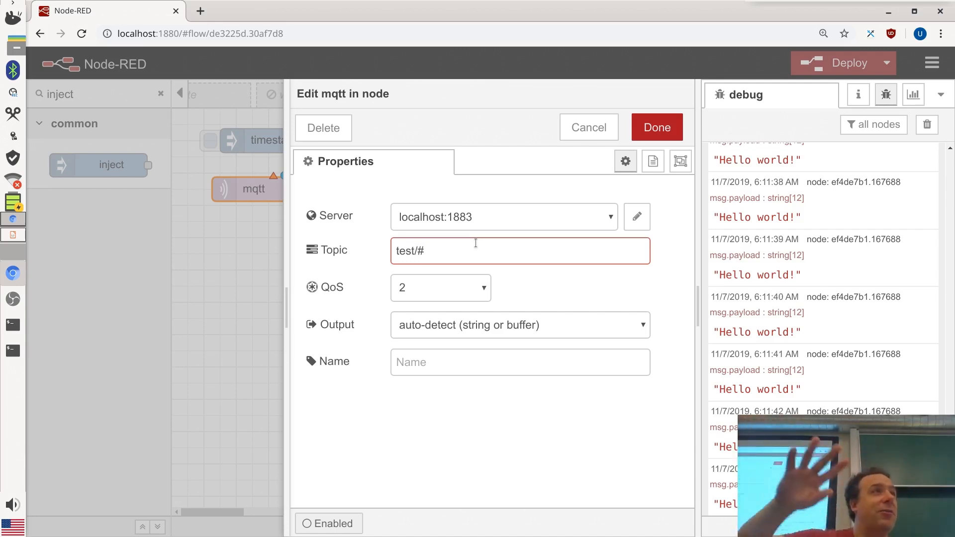
click(657, 127)
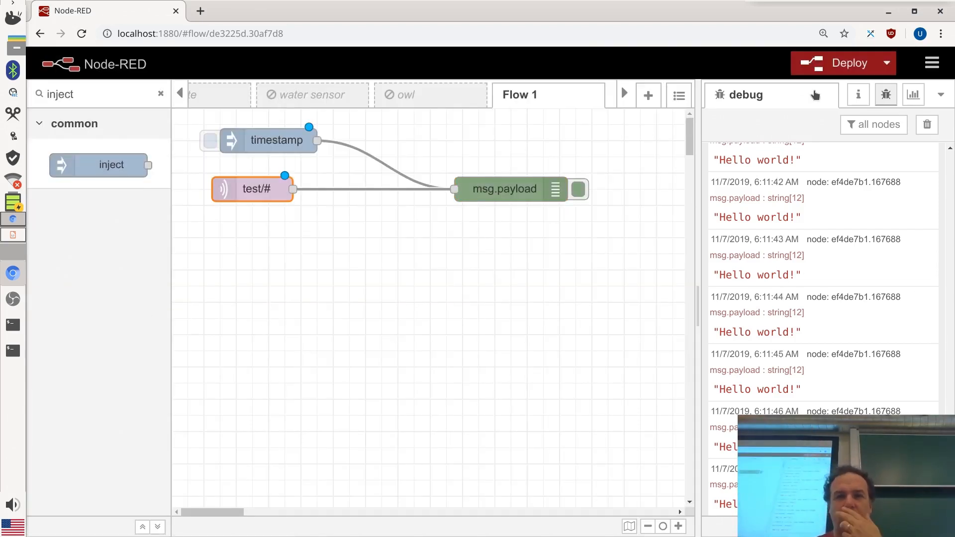
Deploy the flow, clear the debug messages, and open a new terminal with Ctrl+Alt+T
click(827, 68)
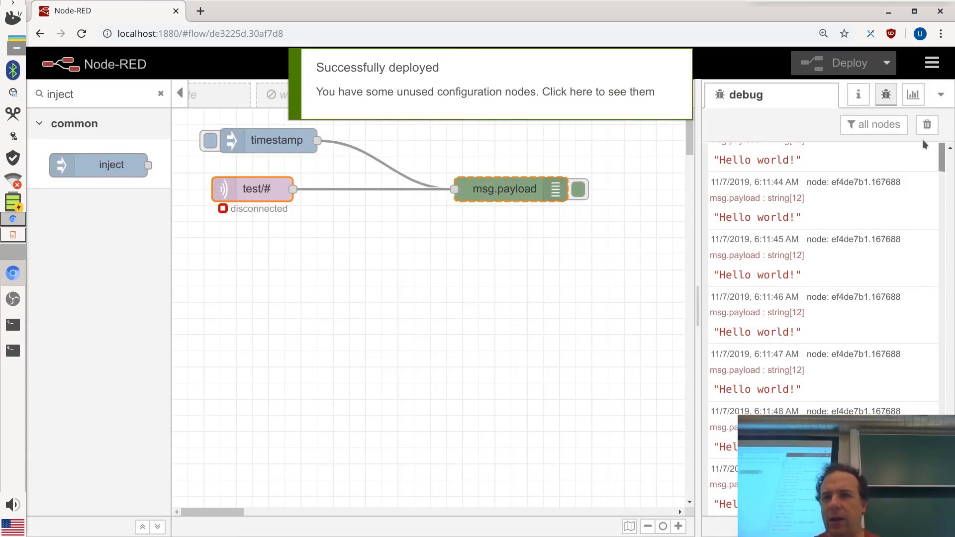
click(926, 125)
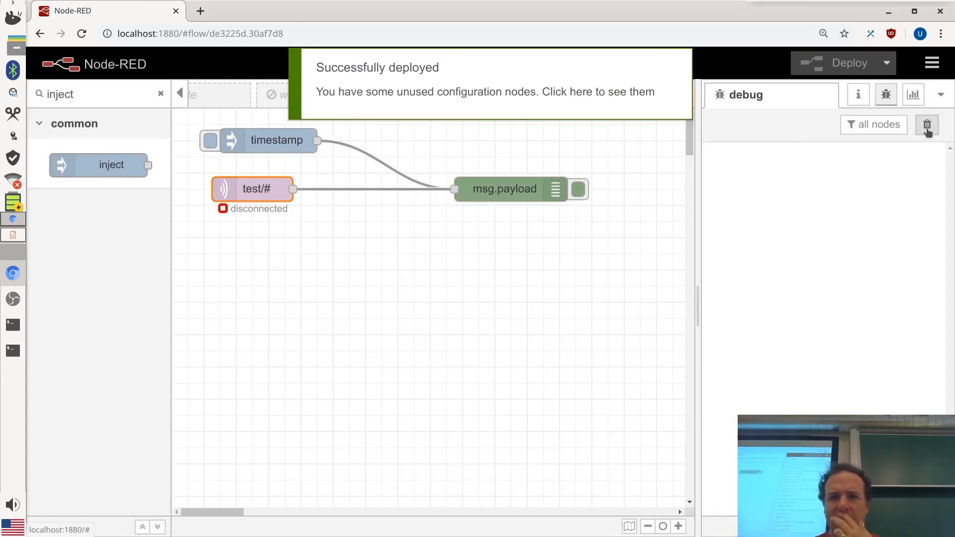
key(ctrl+alt+t)
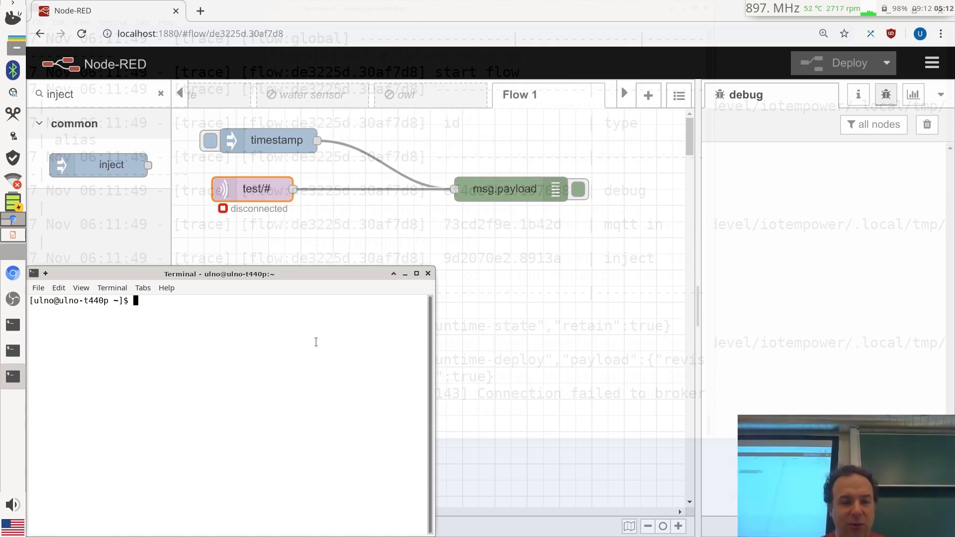
Enter the iot environment and print the iot/bin/mqtt_send script with enlarged text
text(iot)
key(Return)
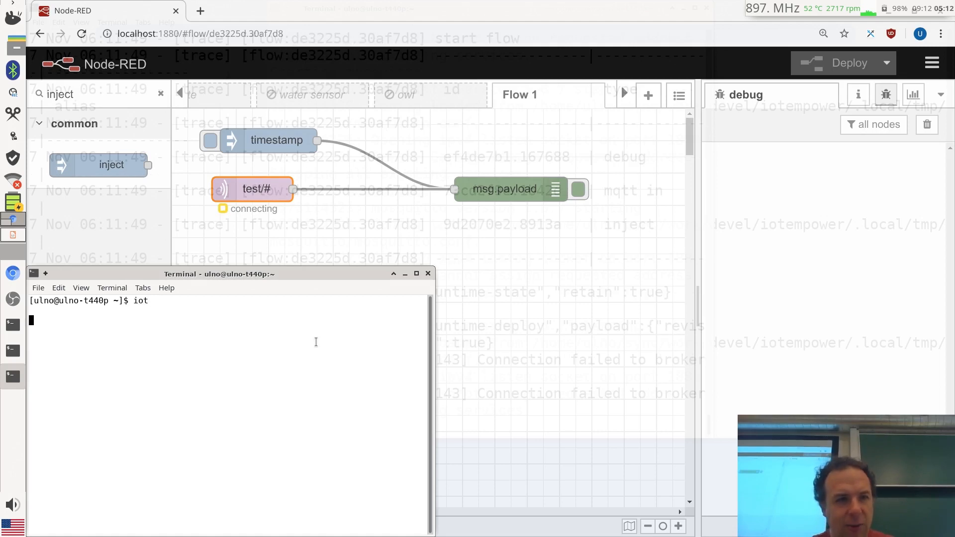
text(c)
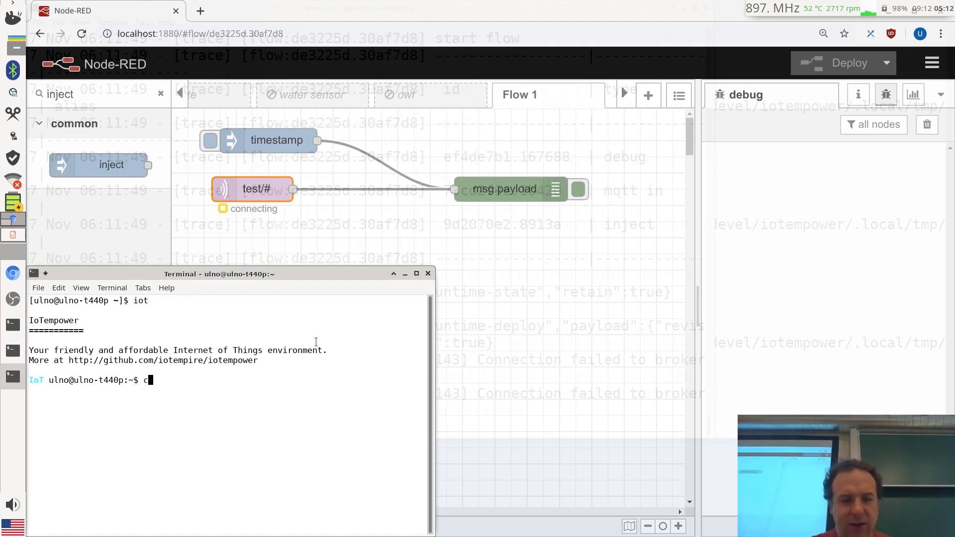
text(a)
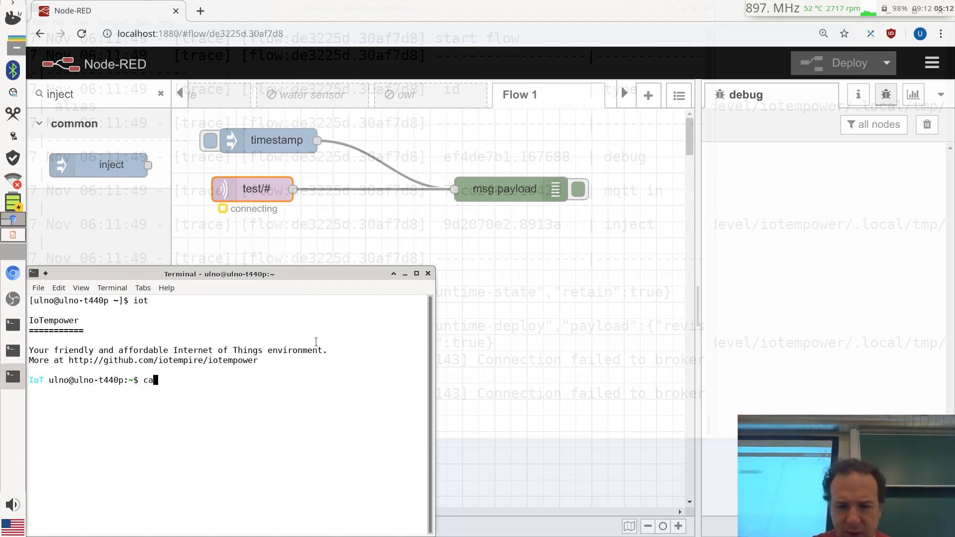
key(ctrl+plus)
key(ctrl+plus)
key(ctrl+plus)
text(t)
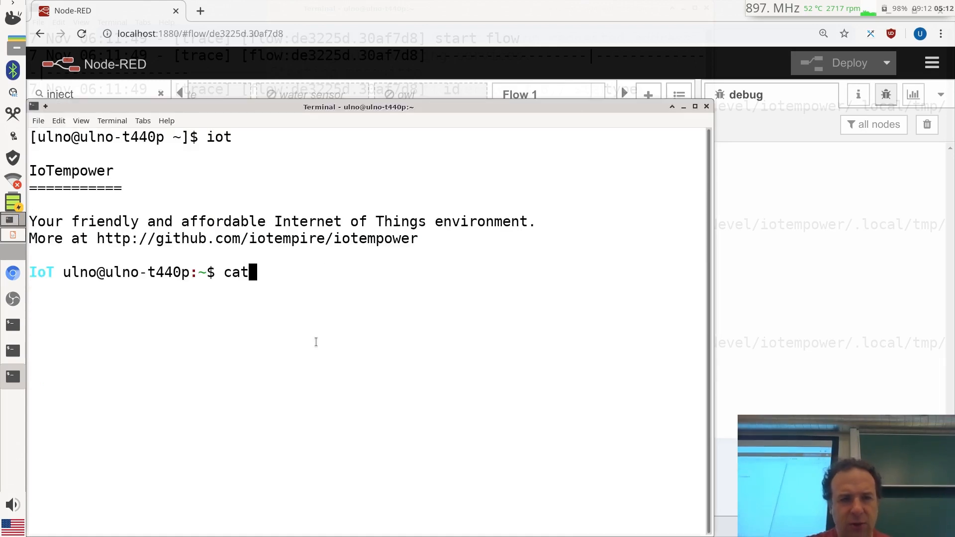
text( iot/)
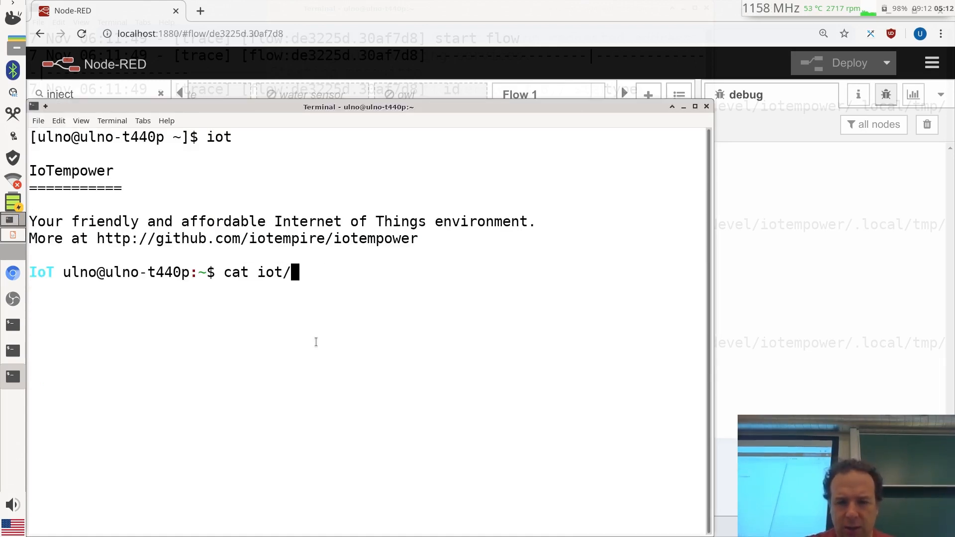
text(bin/)
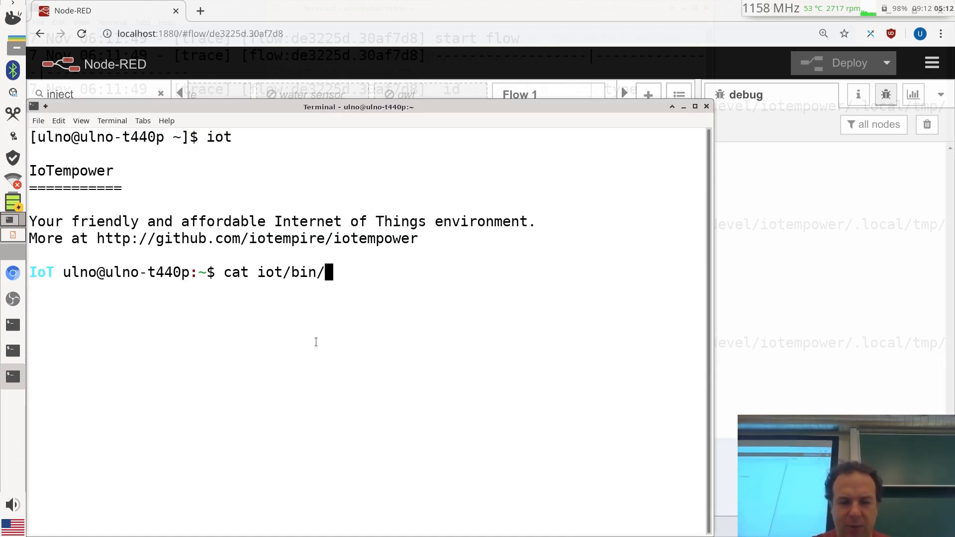
text(mqtt_s)
key(Tab)
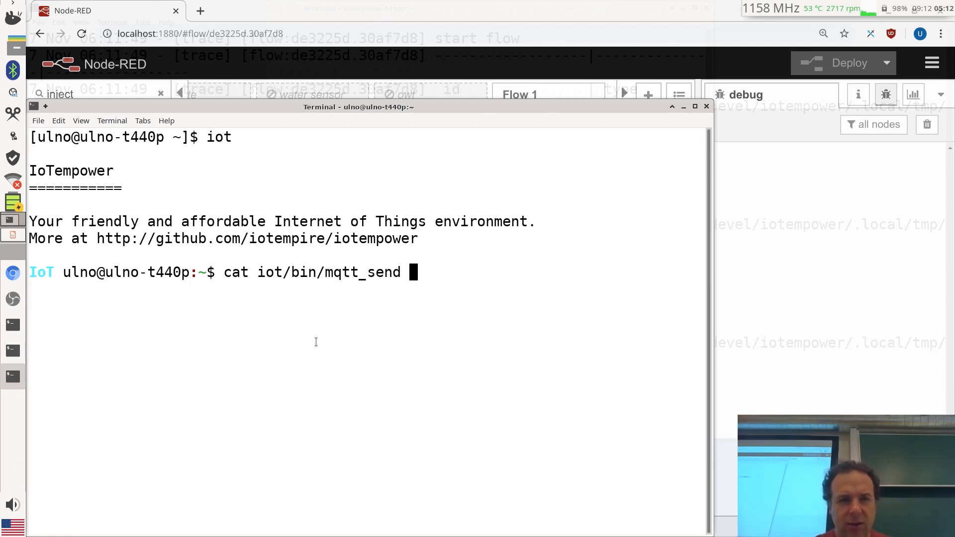
key(Return)
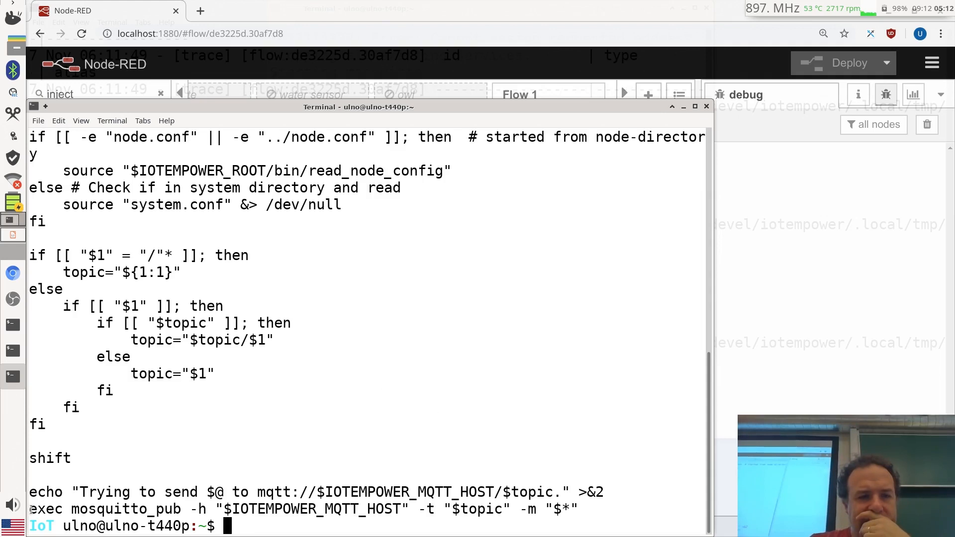
Select the mosquitto_pub exec line and move the terminal aside, keeping it open
drag(31, 509, 647, 510)
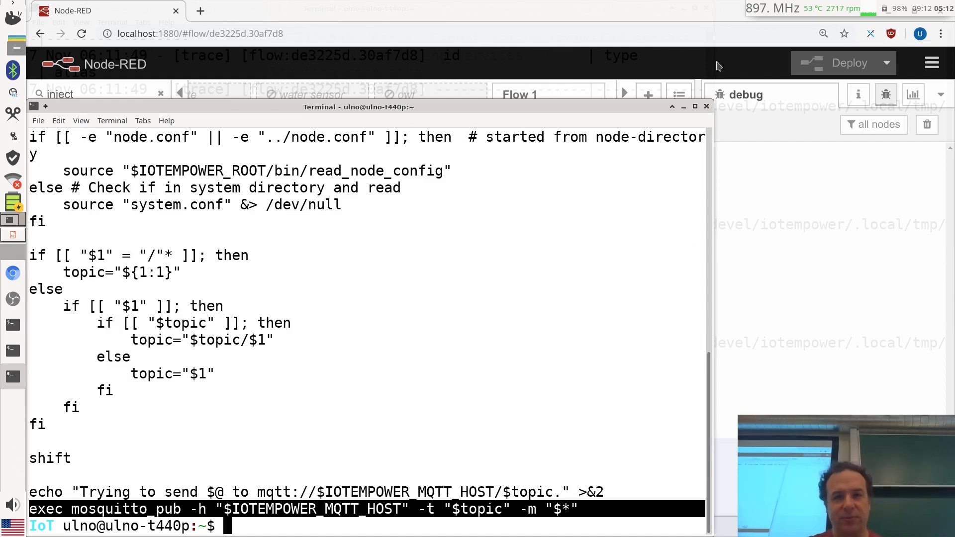
drag(412, 107, 531, 81)
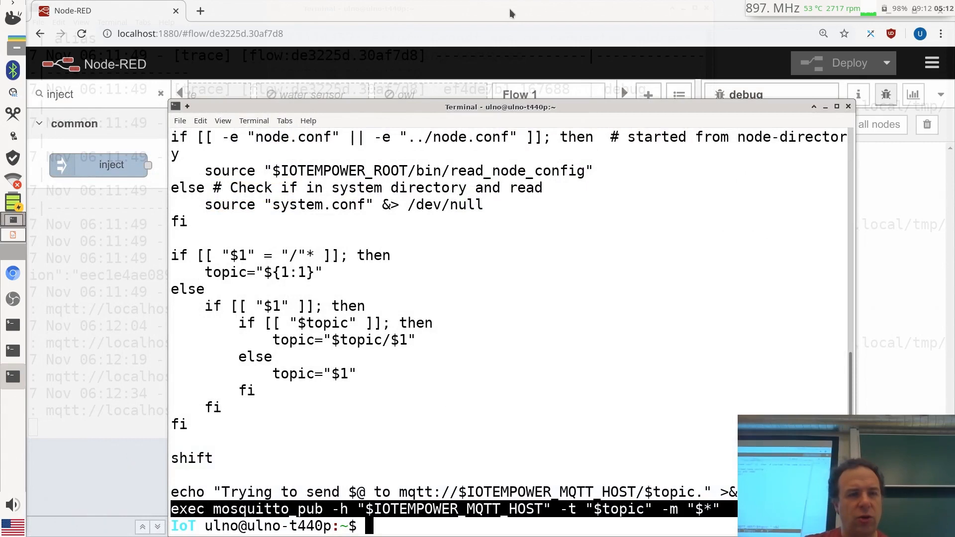
click(847, 106)
click(478, 373)
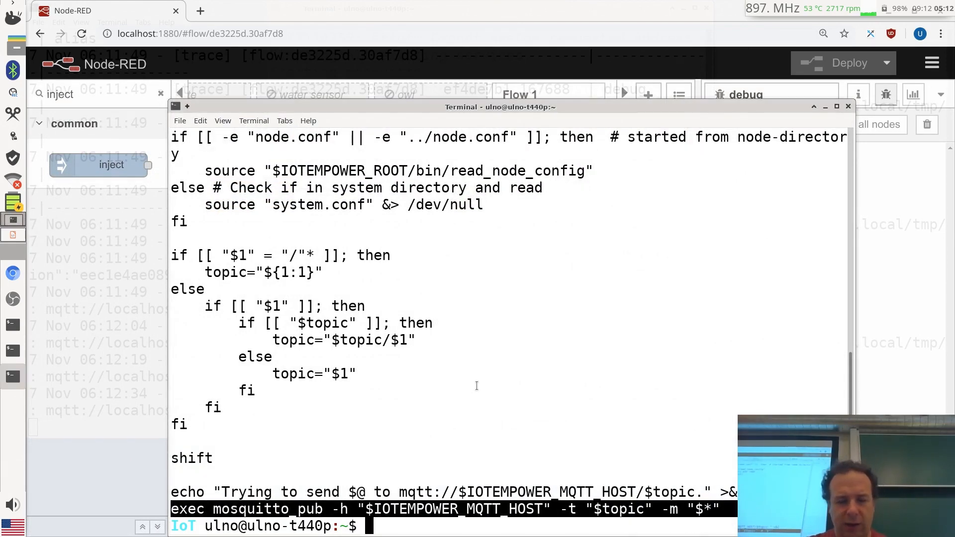
Run mqtt_send to view its usage help, then exit the IoT environment
text(mqtt_se)
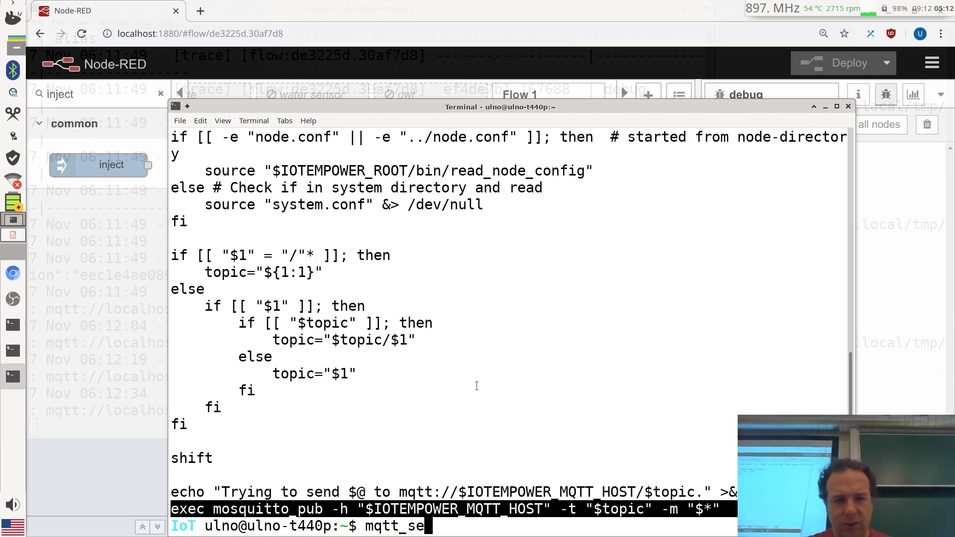
key(Tab)
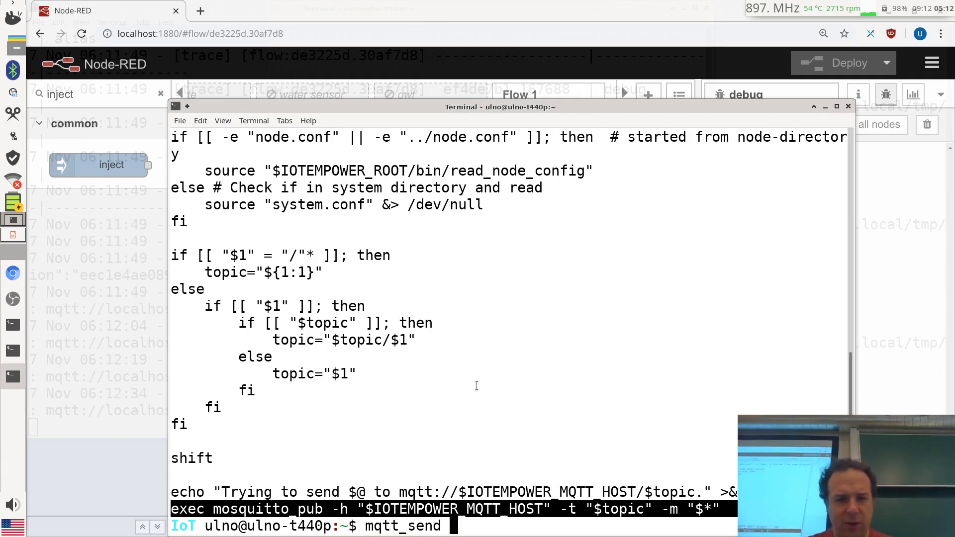
key(Return)
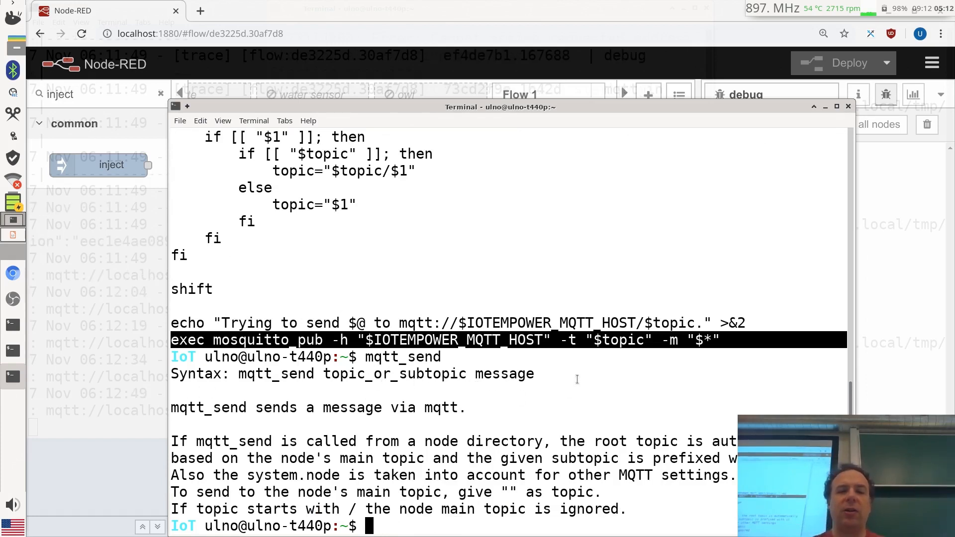
text(mqtt_send)
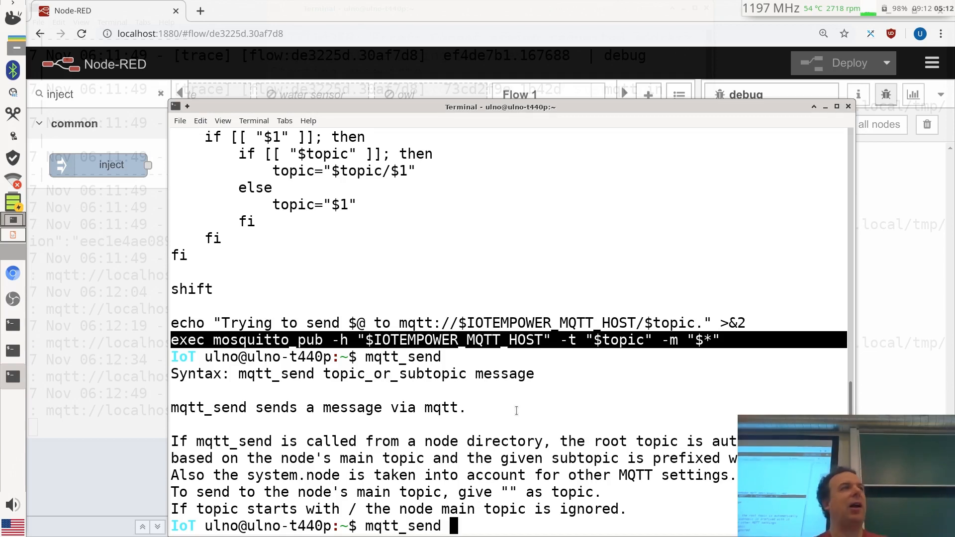
key(BackSpace)
key(BackSpace)
key(BackSpace)
key(BackSpace)
key(BackSpace)
key(BackSpace)
key(BackSpace)
key(BackSpace)
key(BackSpace)
key(BackSpace)
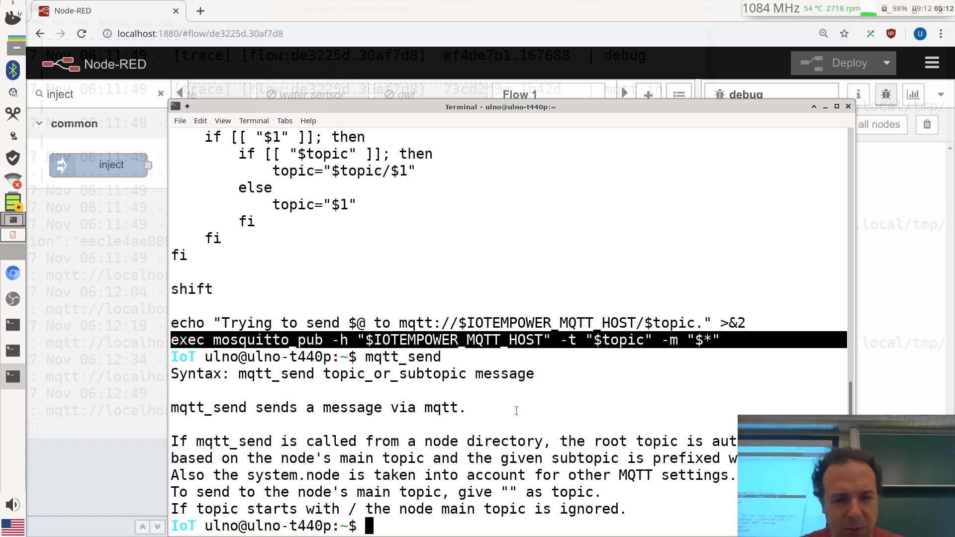
text(exit)
key(Return)
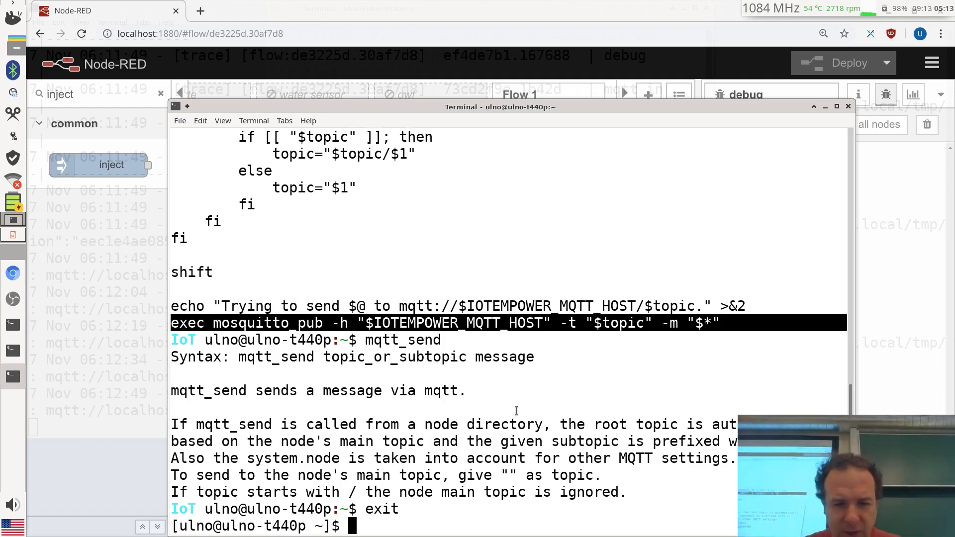
Publish a hello message to topic test on localhost with mosquitto_pub, which is refused
text(mosq)
key(Tab)
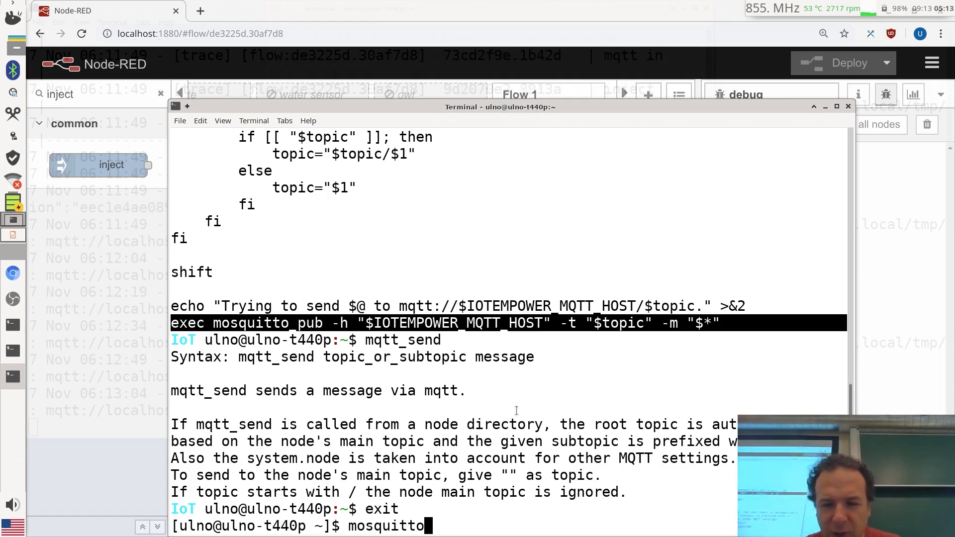
text(_pub )
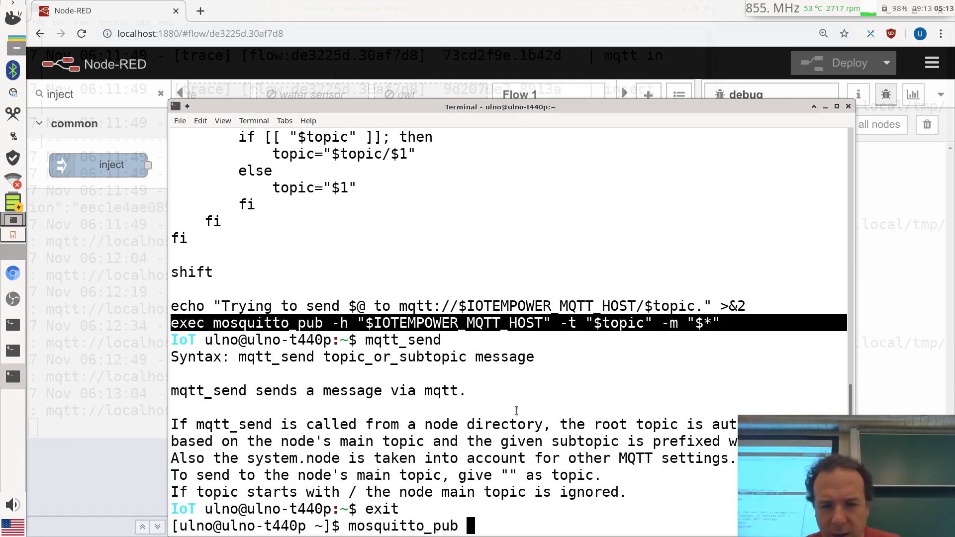
text(-h localhost )
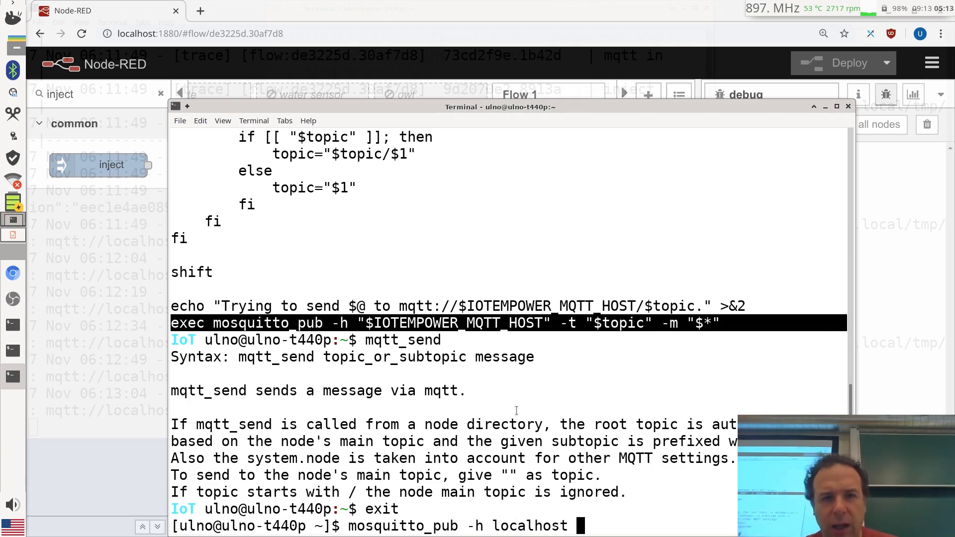
text(-t )
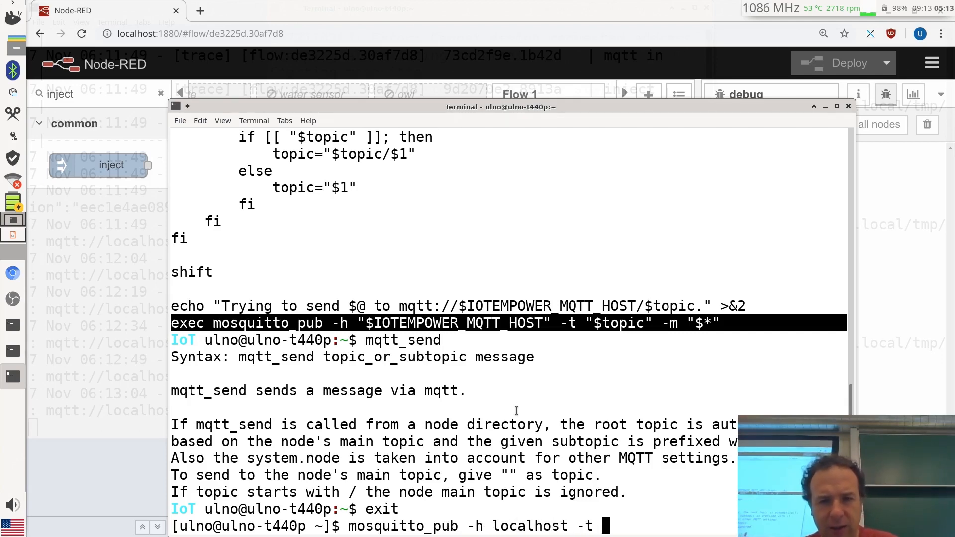
text(test -m )
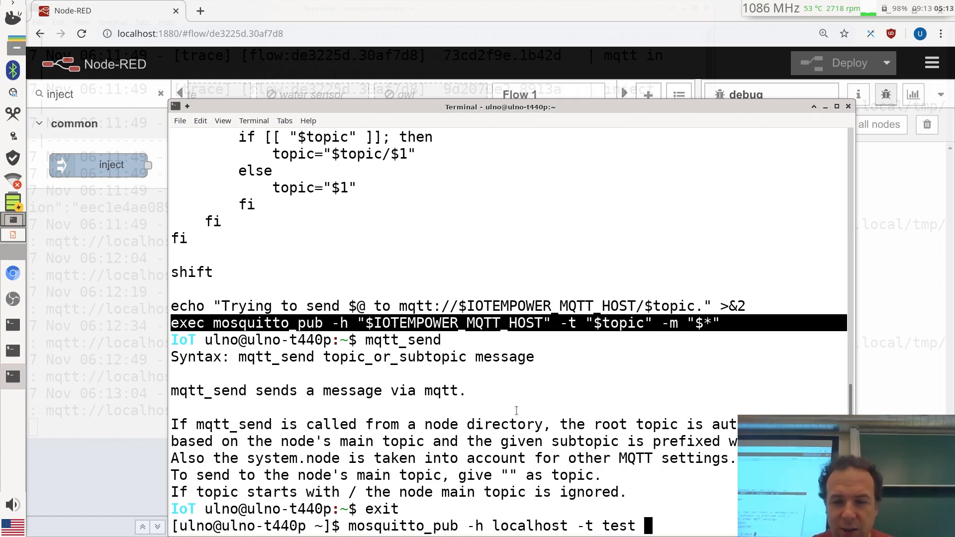
text("hello w)
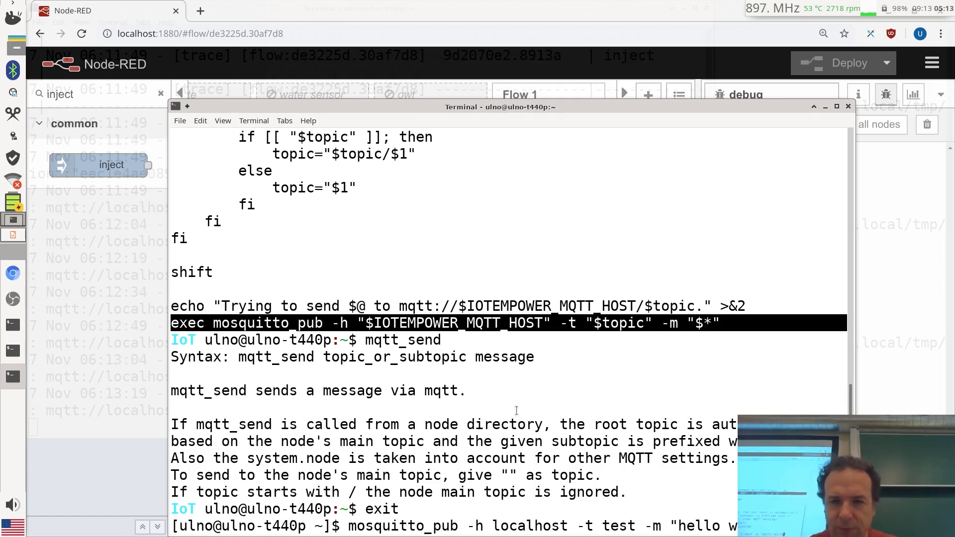
key(Return)
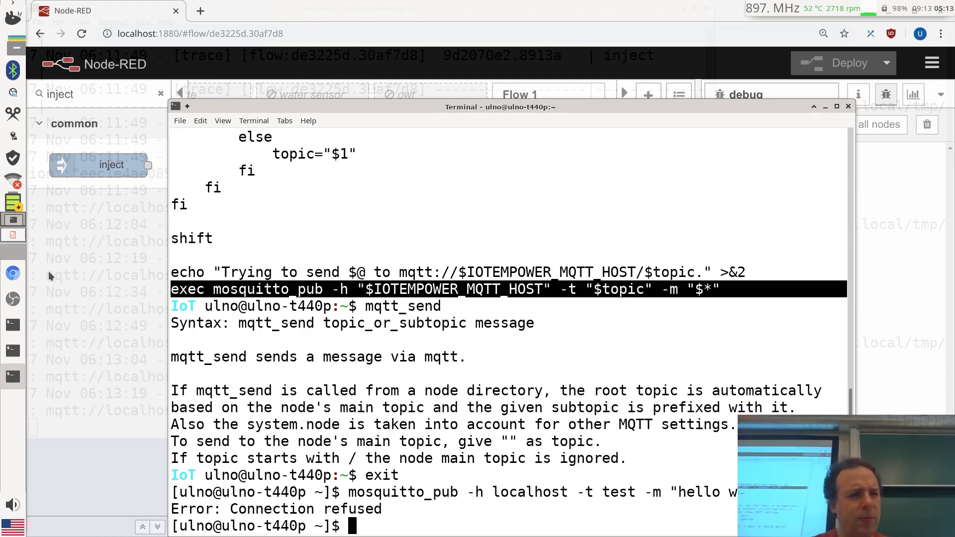
Bring up the Node-RED and broker log terminals and stop the restarting broker with Ctrl+C
click(11, 352)
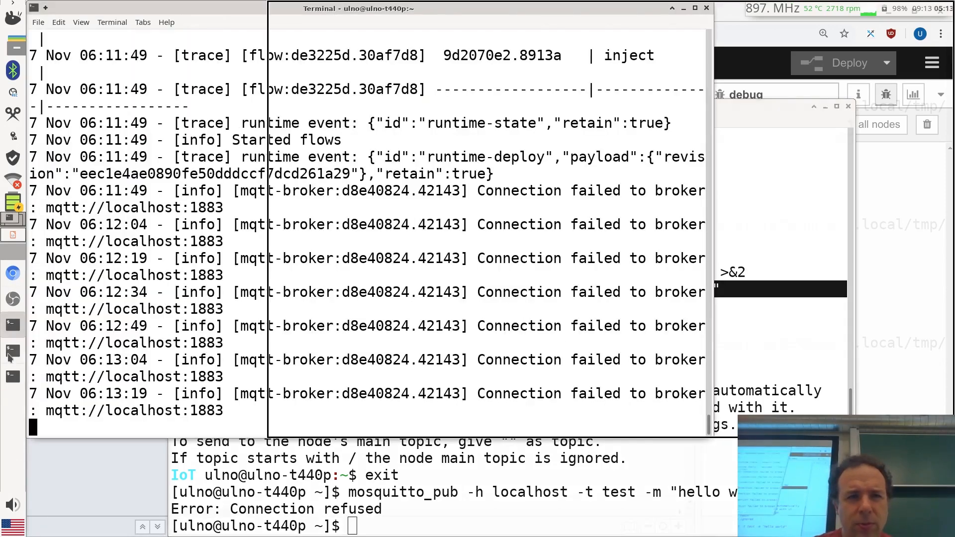
click(10, 368)
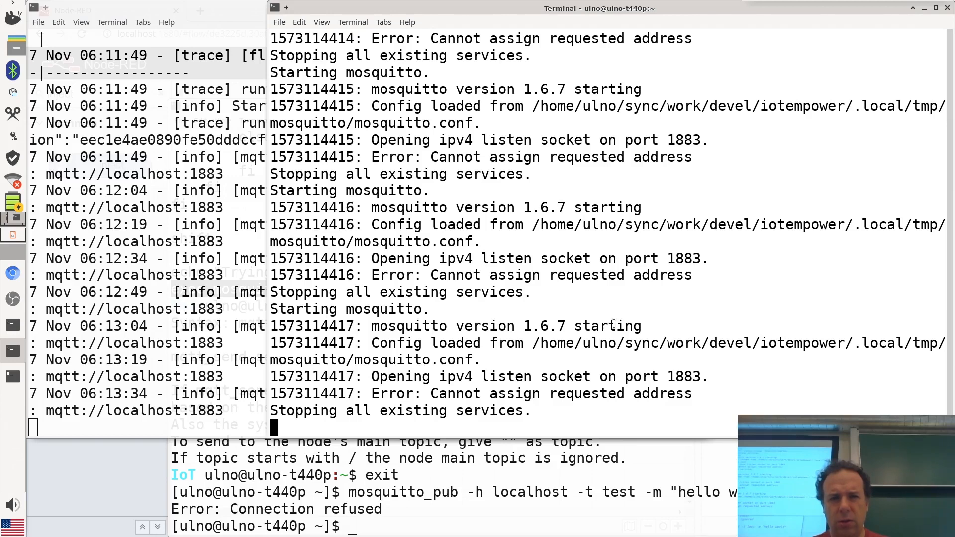
key(ctrl+c)
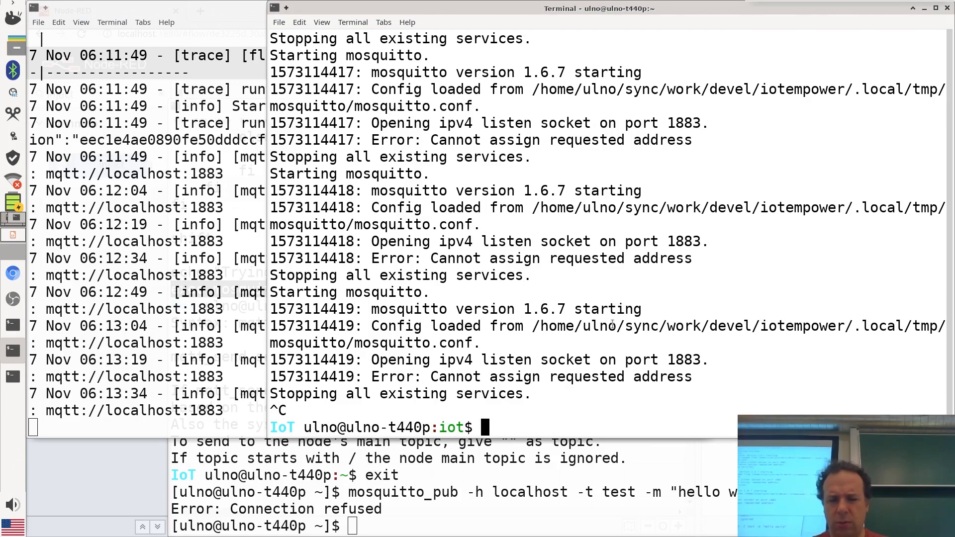
Print the bin/mqtt_broker script to inspect its restart loop
text(mqtt_broker)
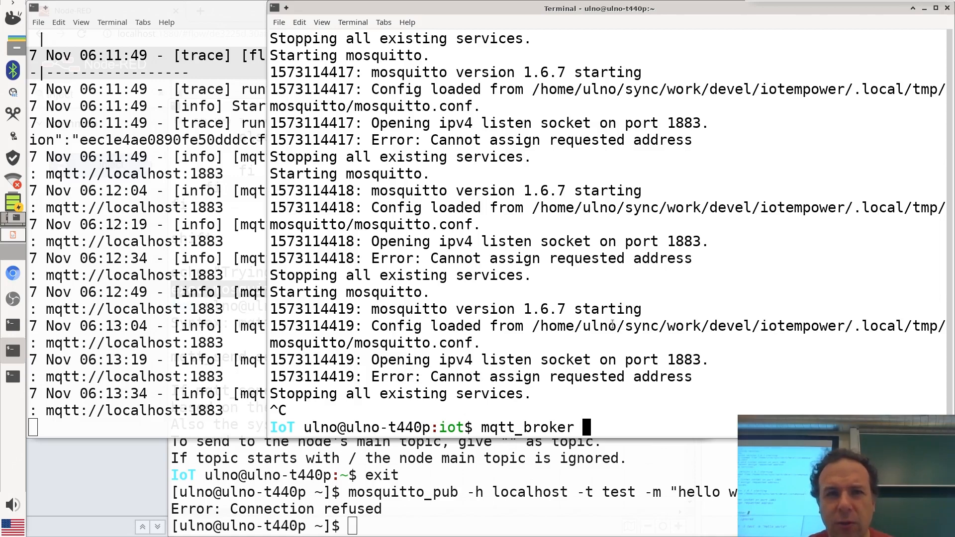
key(ctrl+u)
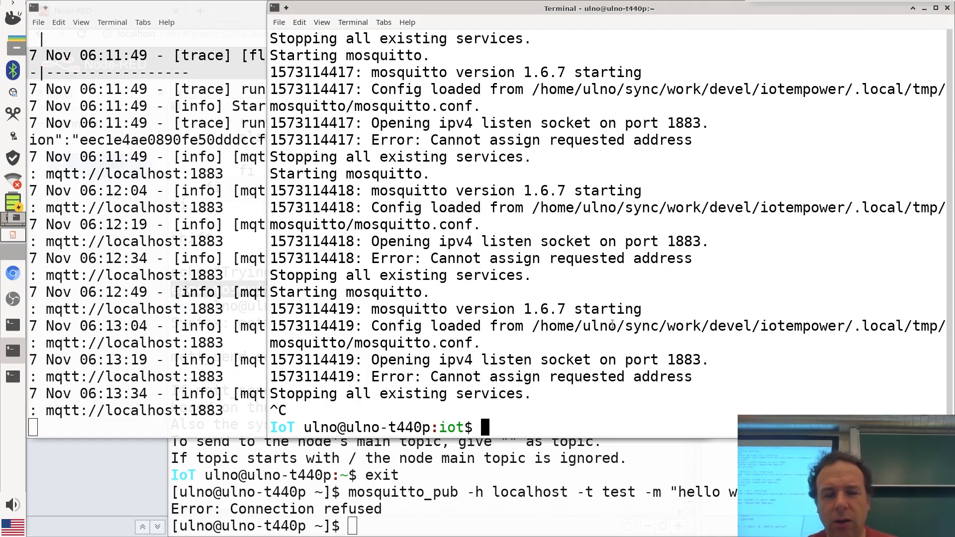
key(ctrl+y)
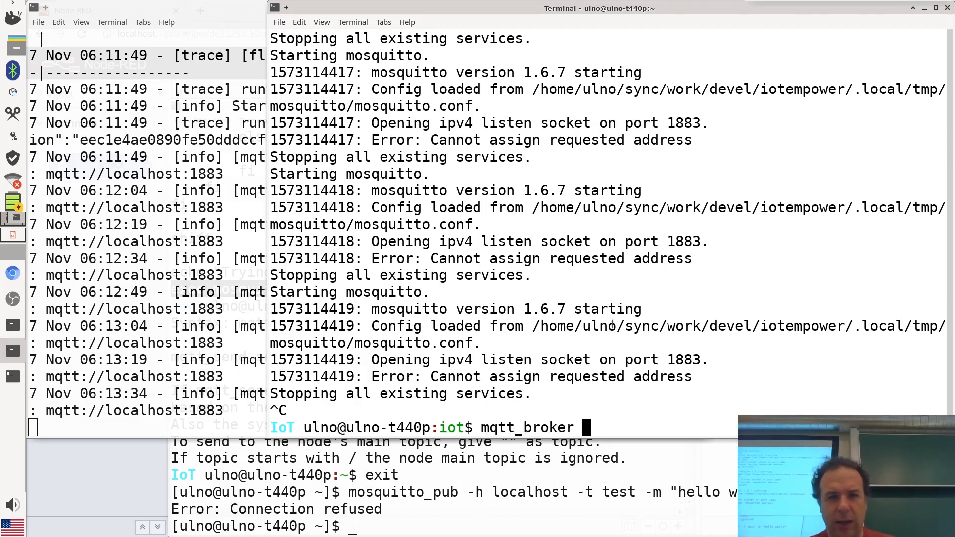
key(ctrl+a)
text(cat bin/)
key(Return)
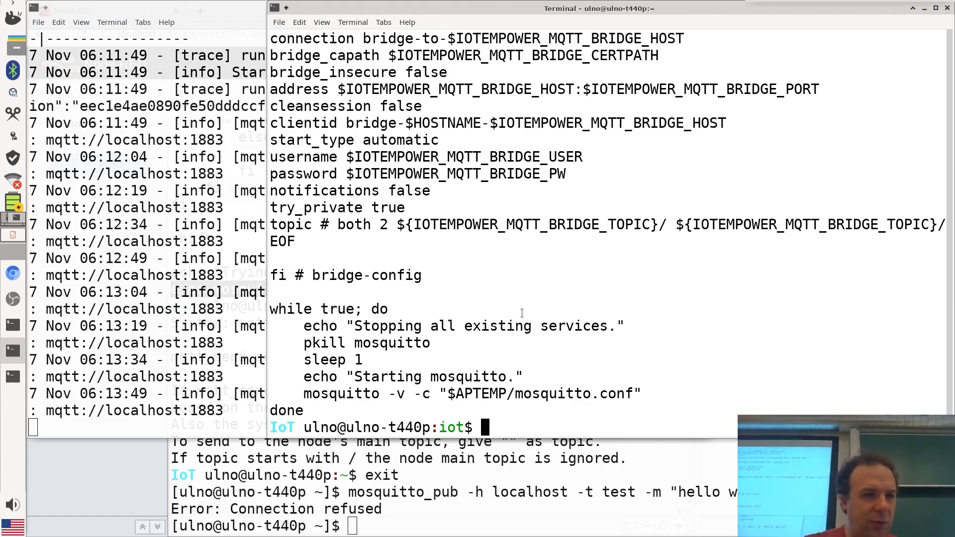
Run the accesspoint command using Tab completion
text(a)
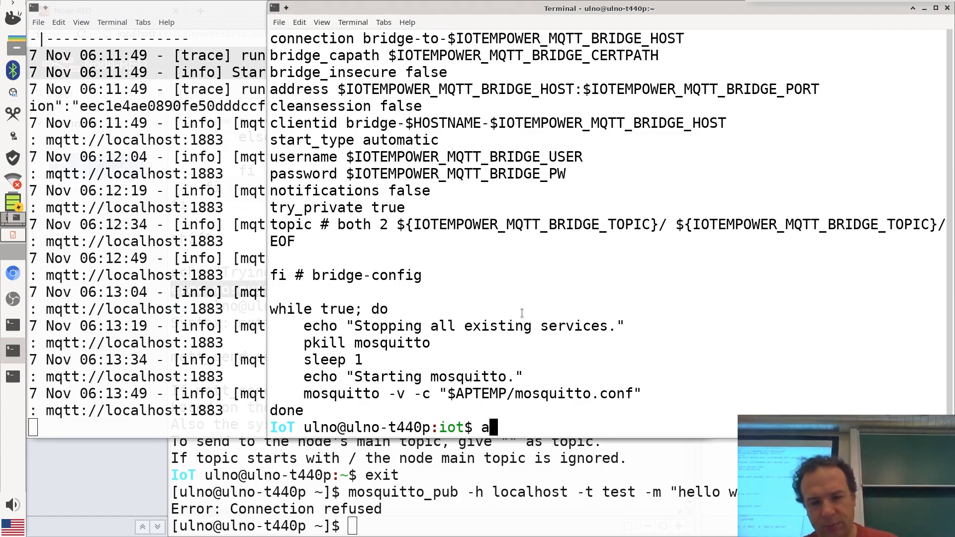
text(ccess)
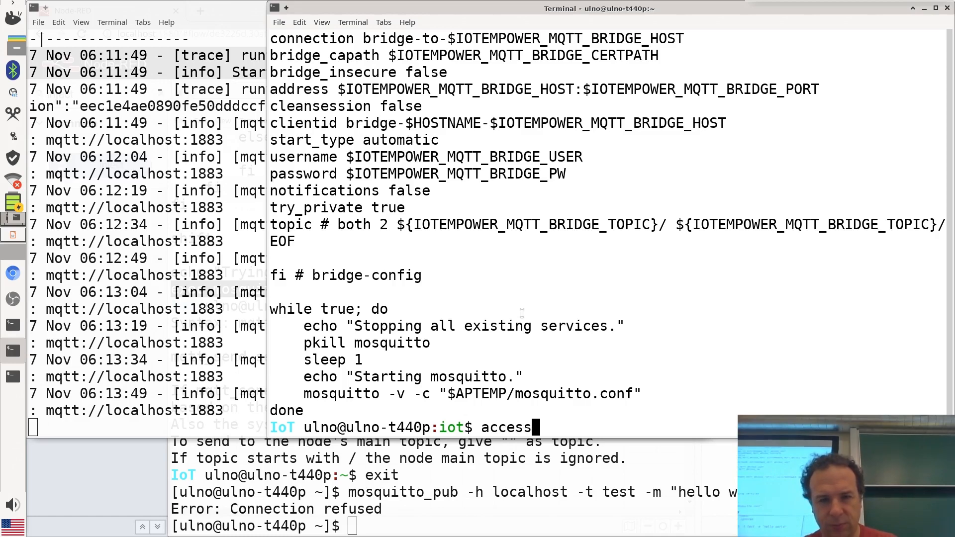
key(BackSpace)
key(BackSpace)
key(BackSpace)
key(BackSpace)
key(BackSpace)
key(BackSpace)
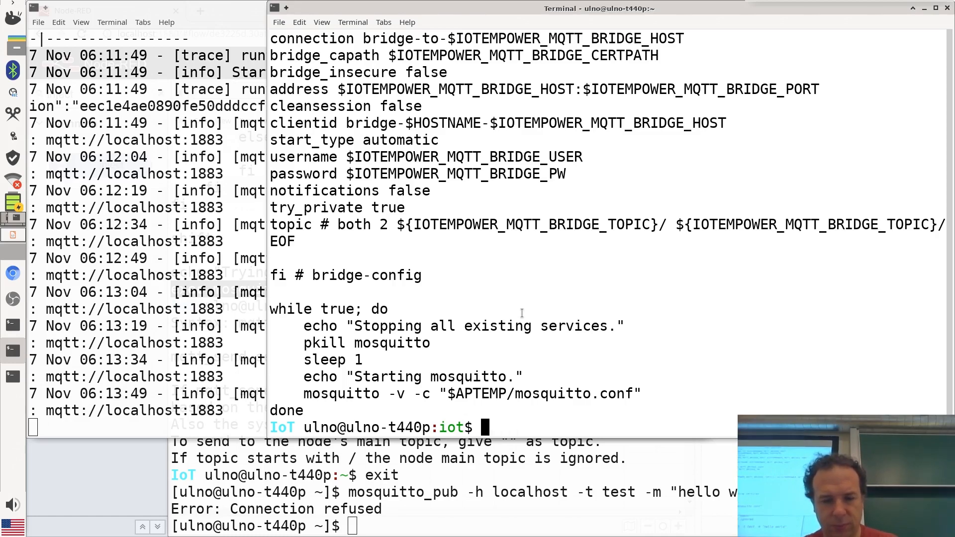
text(access)
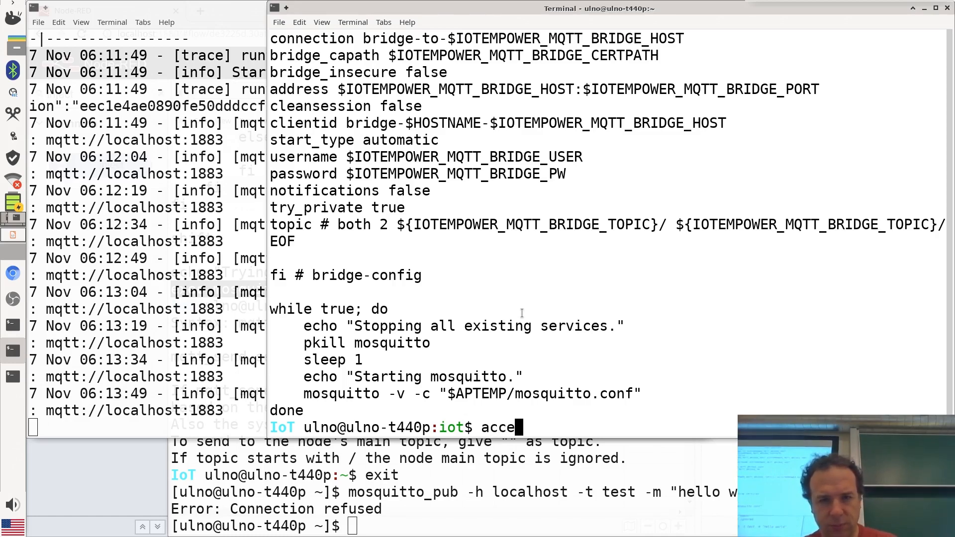
key(Tab)
key(Tab)
text(p)
key(Tab)
key(Return)
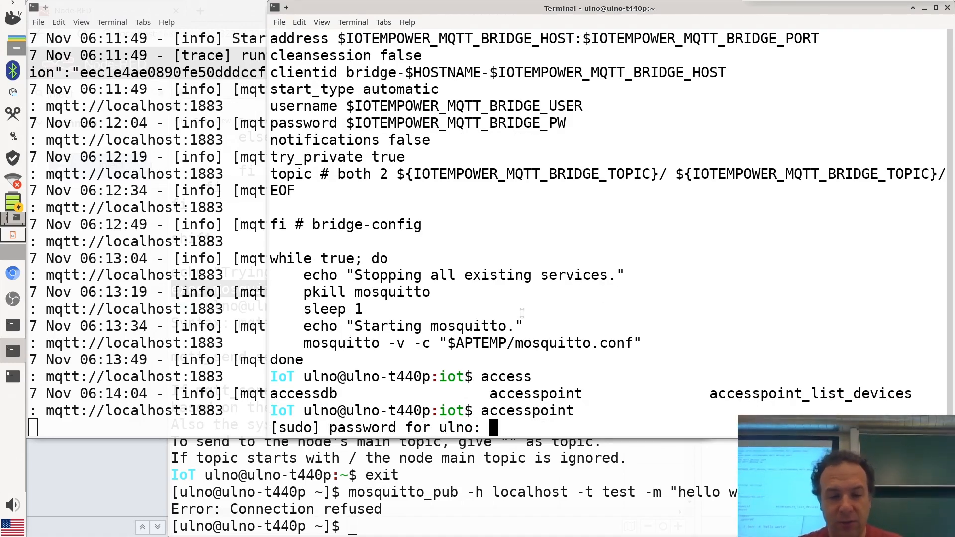
Enter the administrator password and close the access point terminal window
key(Return)
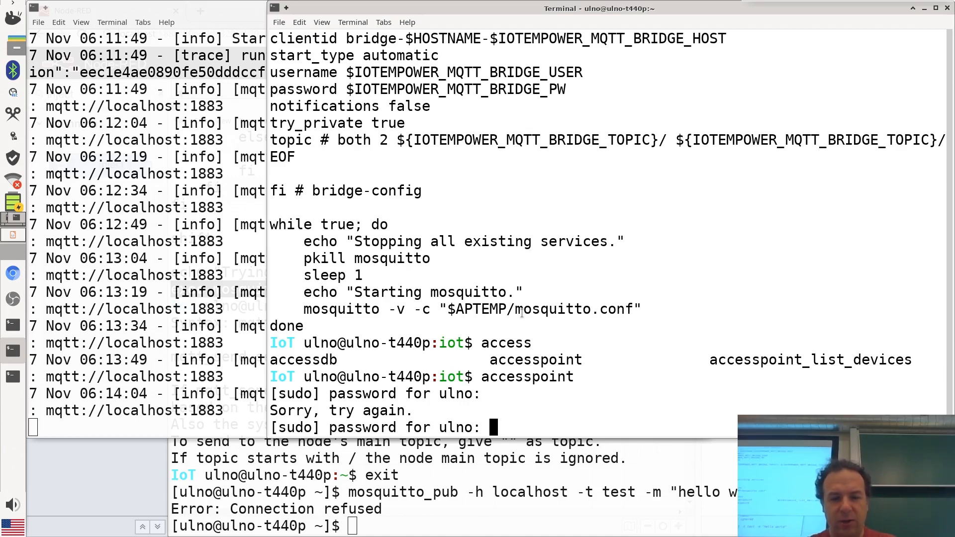
key(Return)
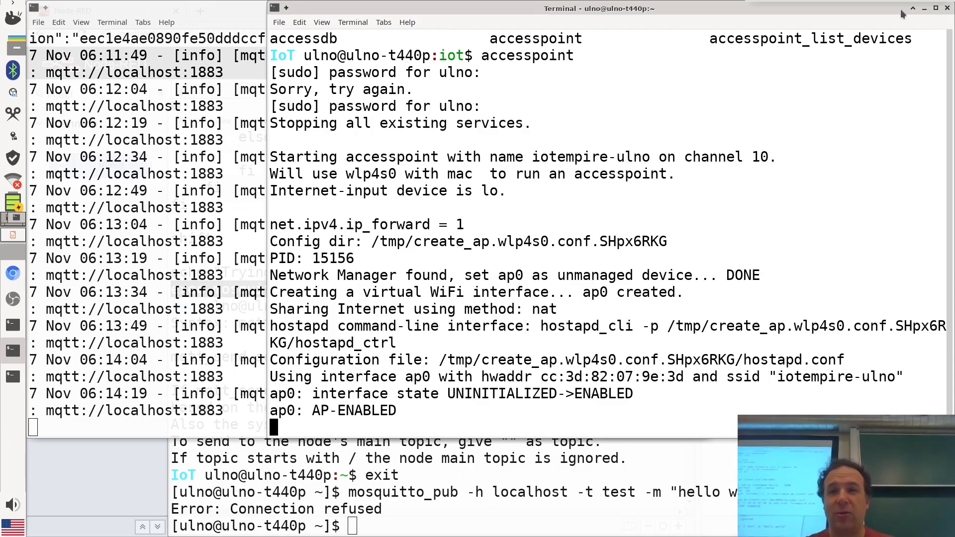
click(935, 7)
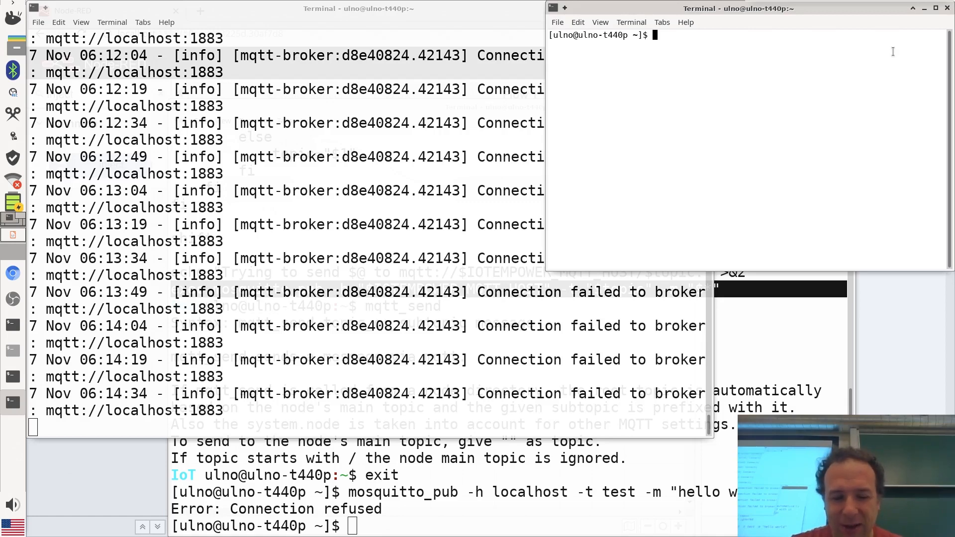
Enter the iot environment in an enlarged terminal and start the broker with mqtt_broker
key(ctrl+plus)
key(ctrl+plus)
key(ctrl+plus)
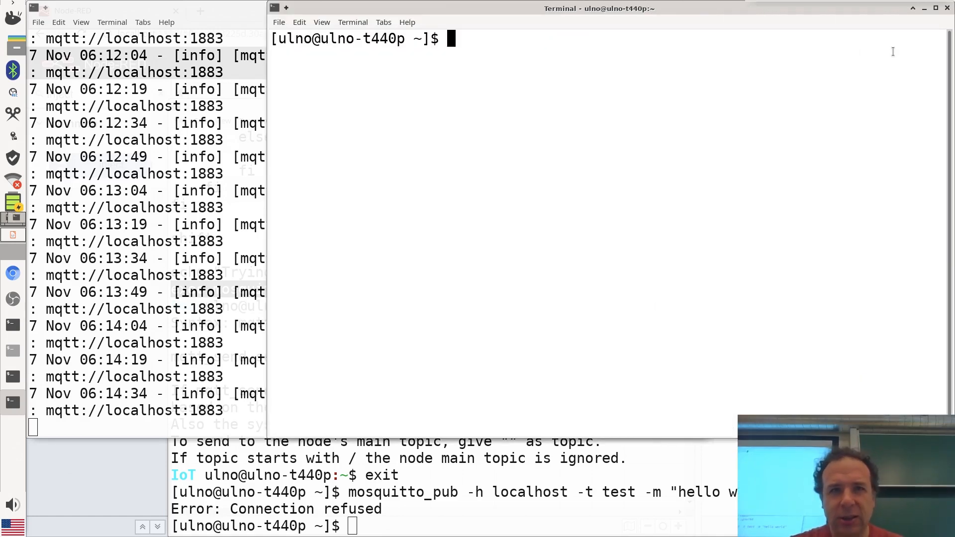
text(iot)
key(Return)
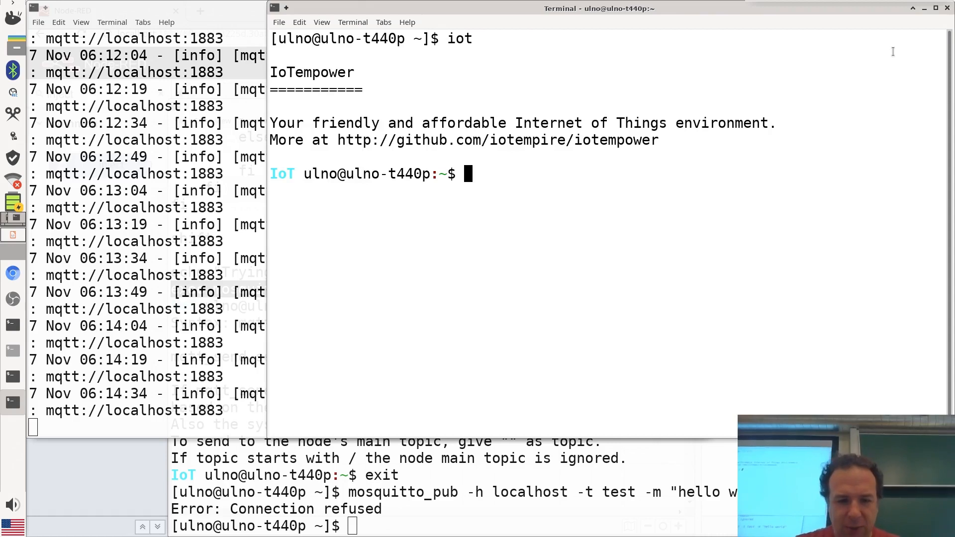
text(mqtt_br)
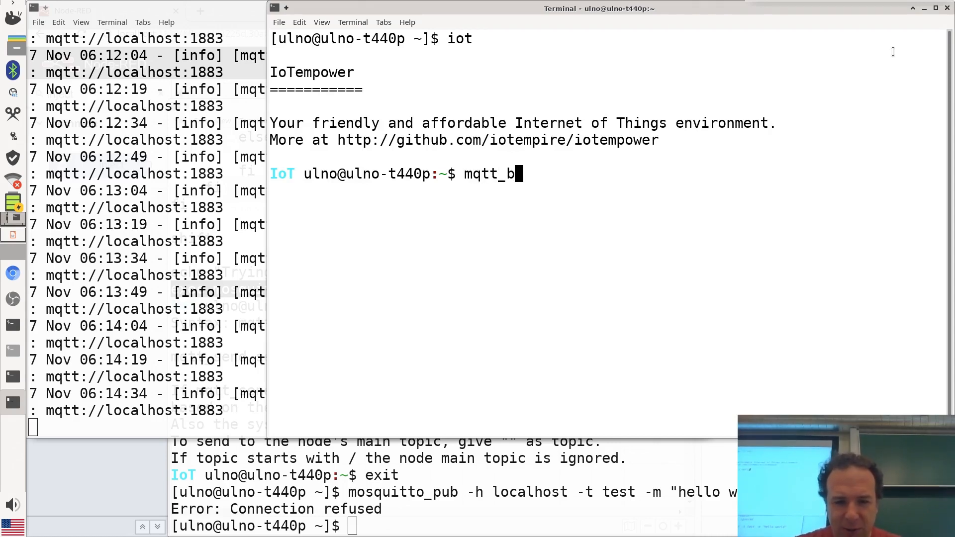
key(Tab)
key(Return)
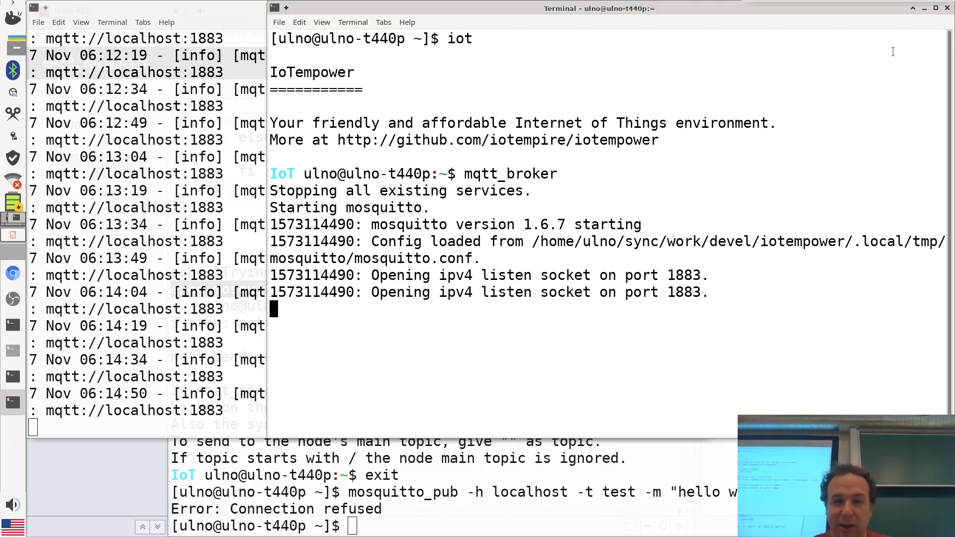
Minimize the broker terminal and bring Node-RED, the logs and the publishing terminal forward
click(924, 8)
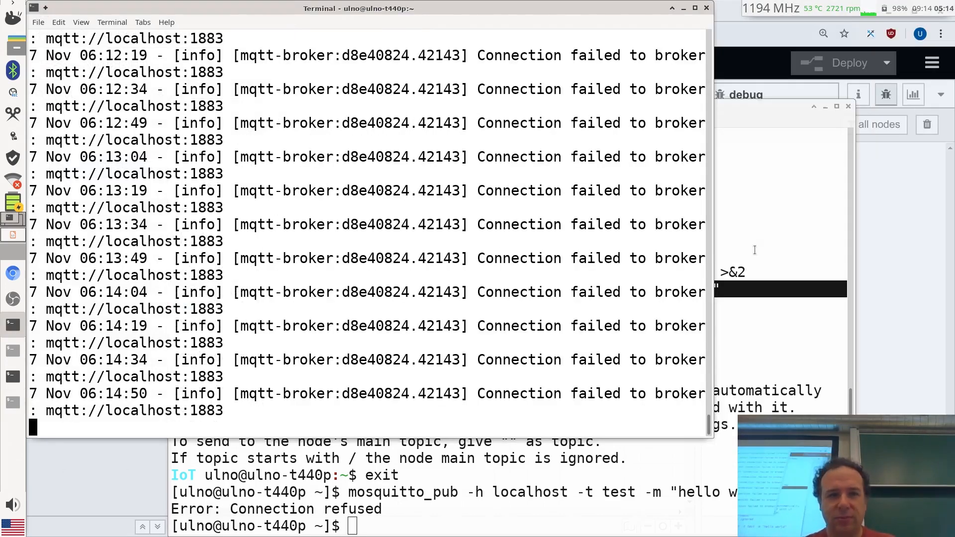
click(825, 107)
click(758, 49)
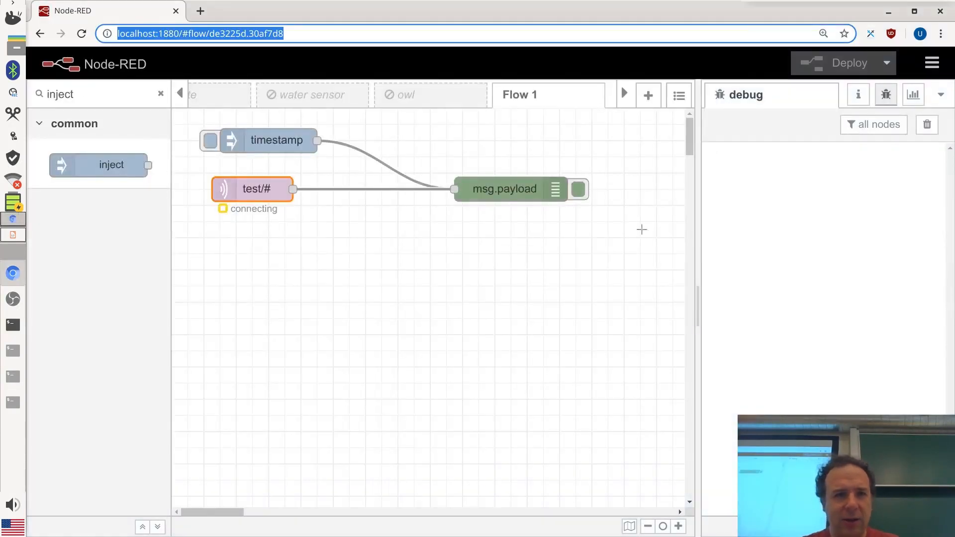
click(18, 326)
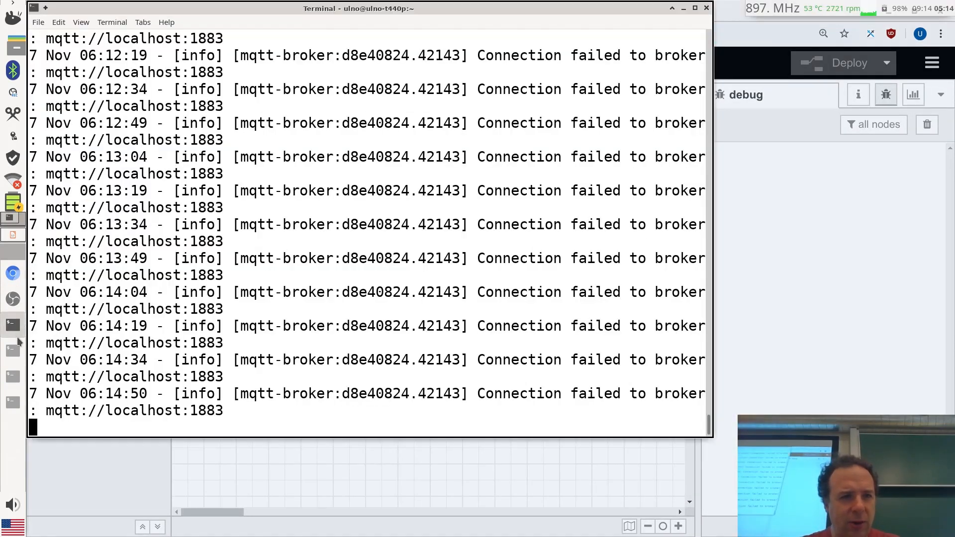
click(15, 406)
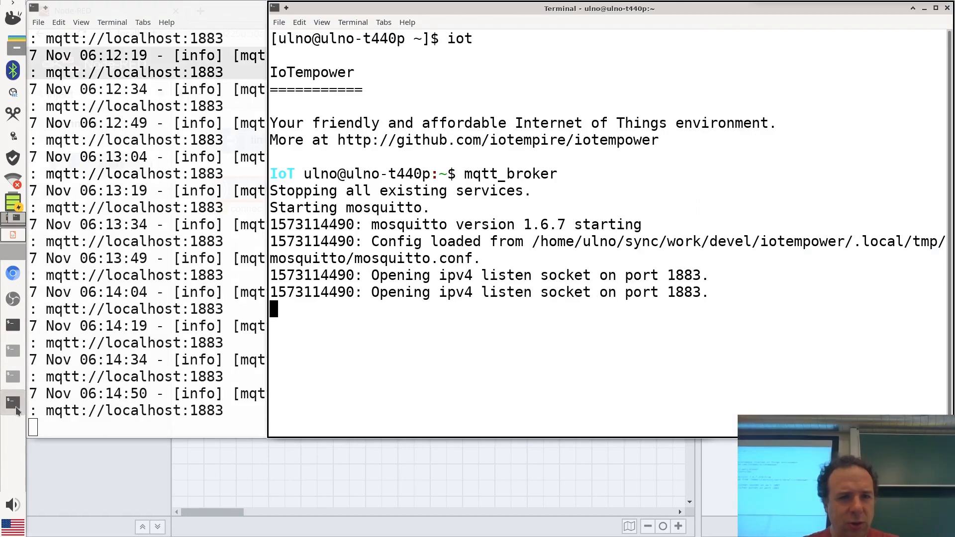
click(13, 376)
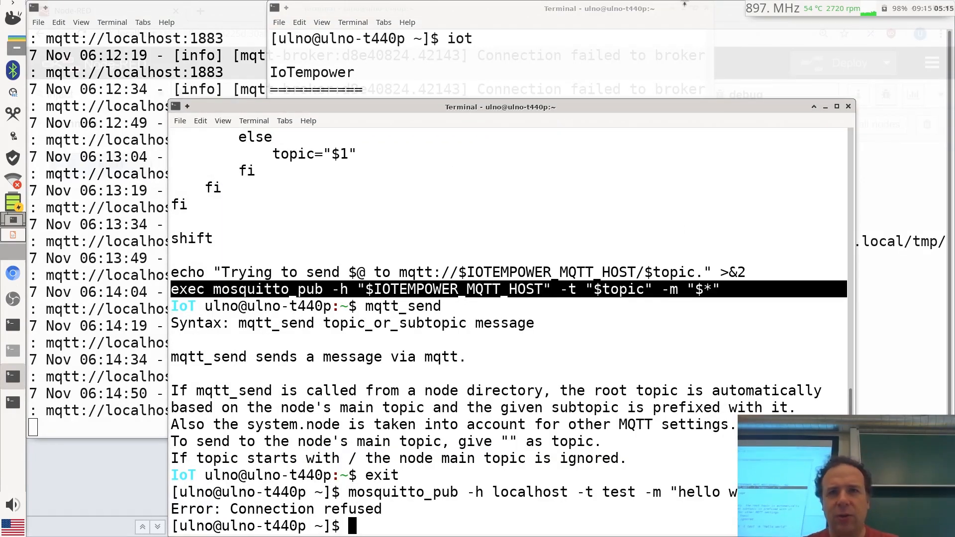
Resend the hello world publish to topic test and check it arrives in Node-RED's debug panel
click(519, 434)
key(Up)
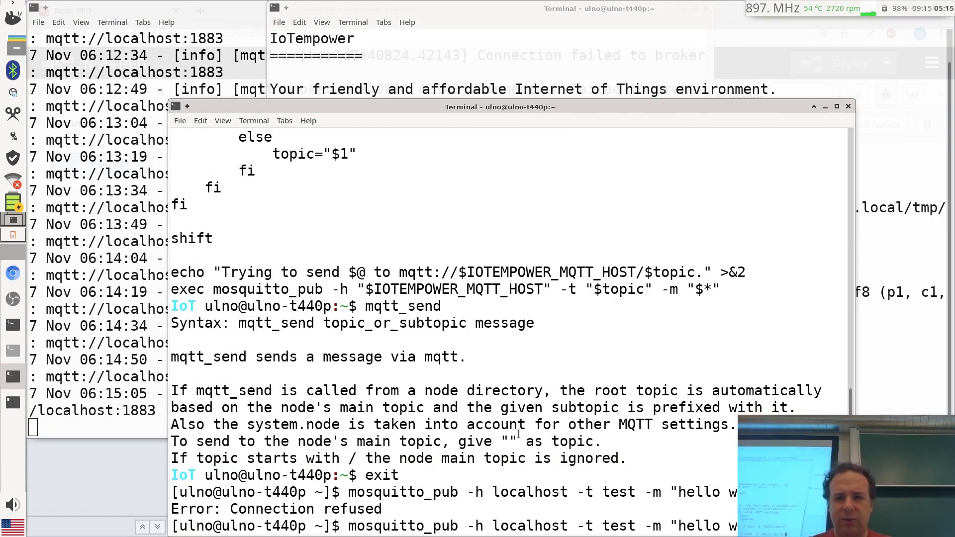
key(Return)
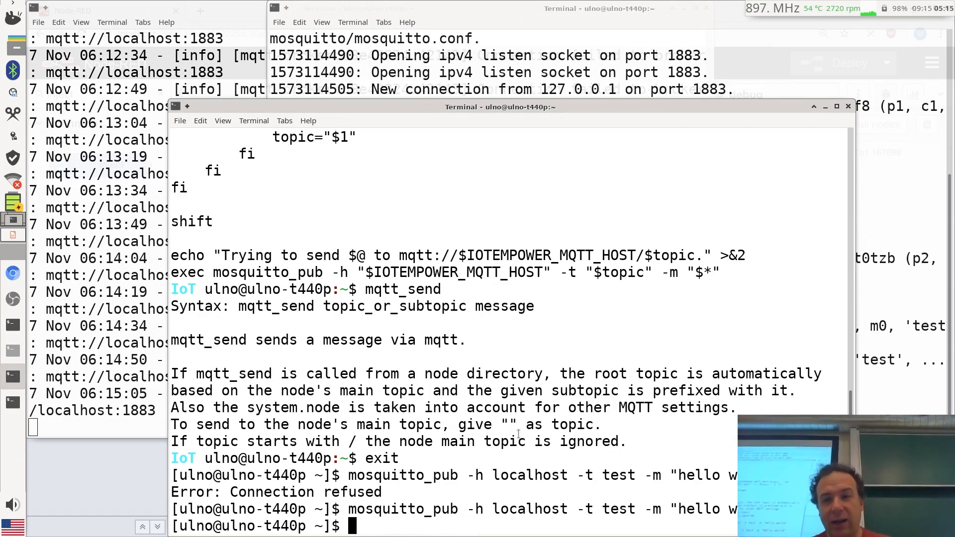
key(alt+Tab)
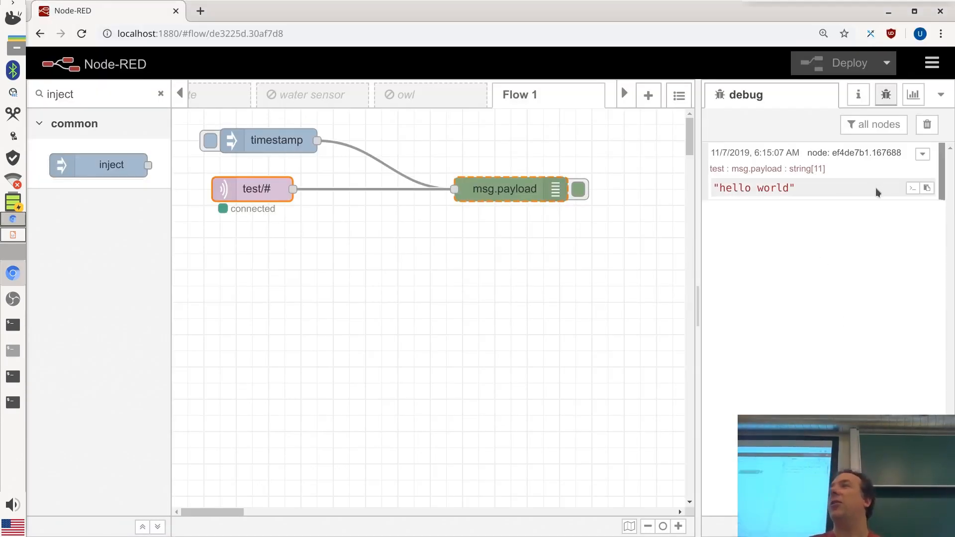
click(14, 404)
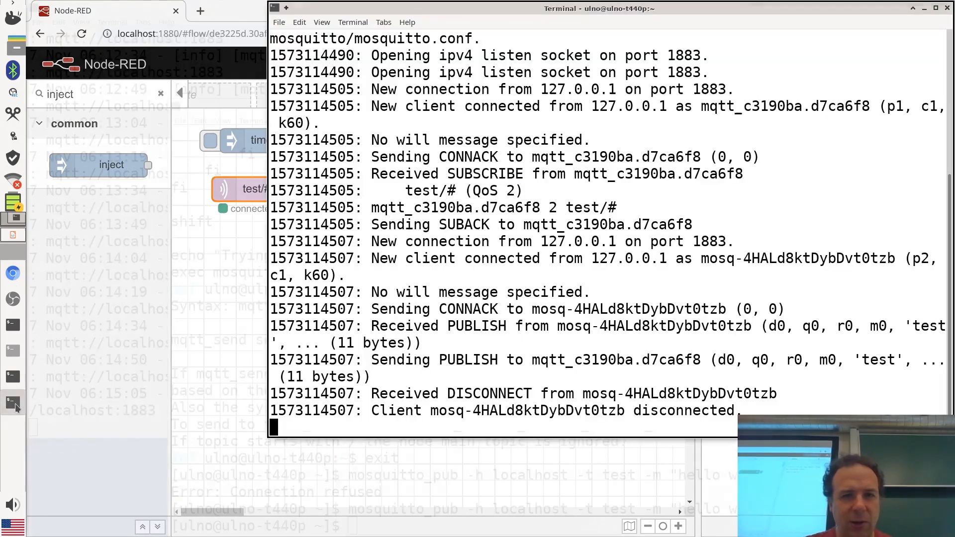
click(15, 405)
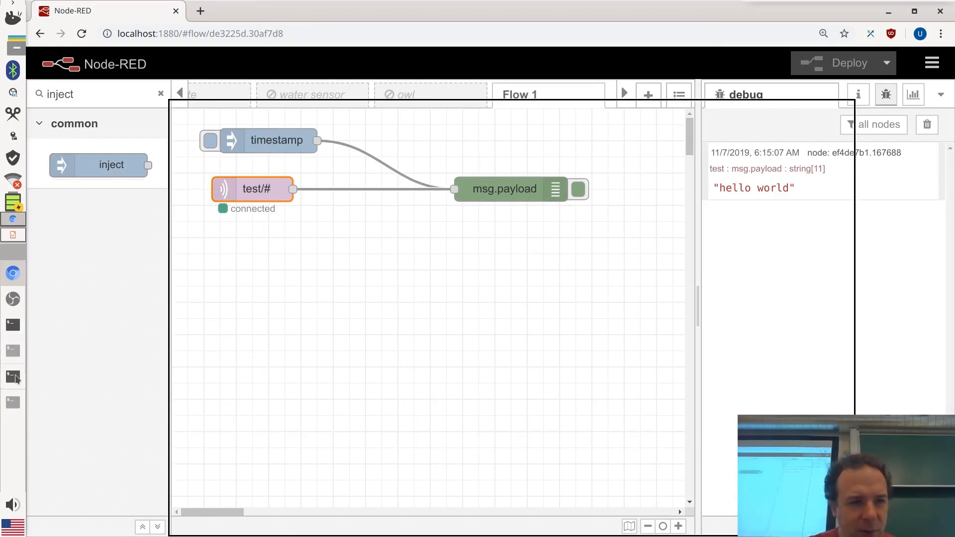
click(16, 378)
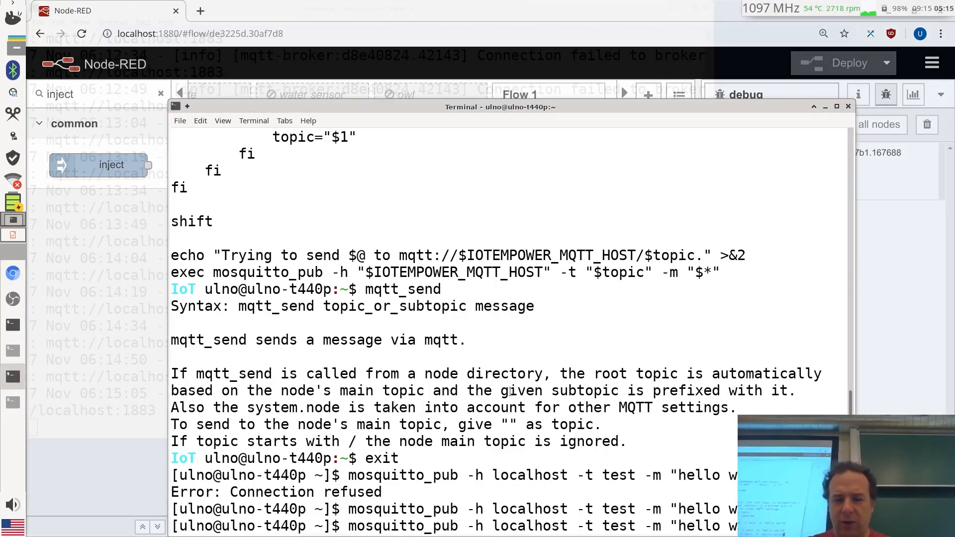
Republish hello world to topic test/sub, then open the msg.payload debug node's settings in Node-RED
key(Left)
key(Left)
key(Left)
key(Left)
key(Left)
key(Left)
key(Left)
key(Left)
key(Left)
key(Left)
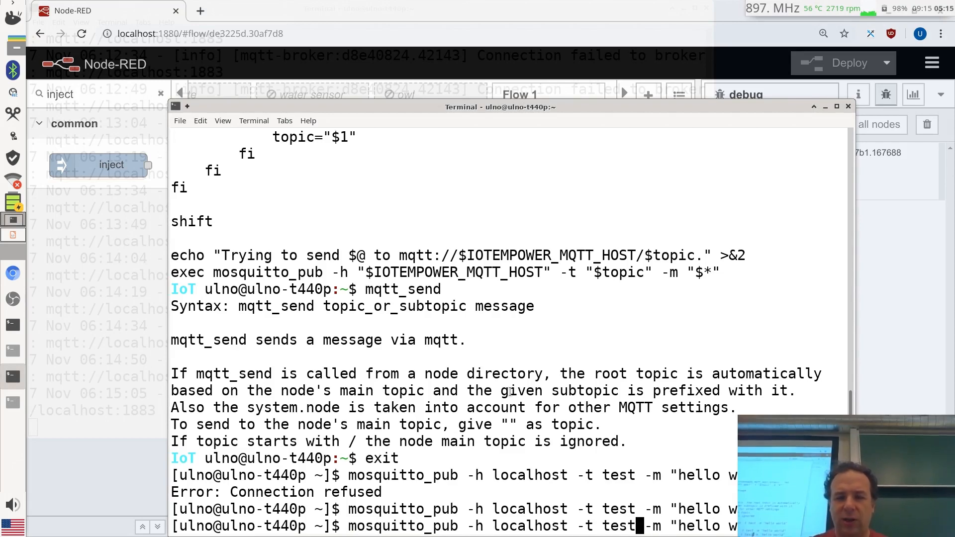
text(/sub)
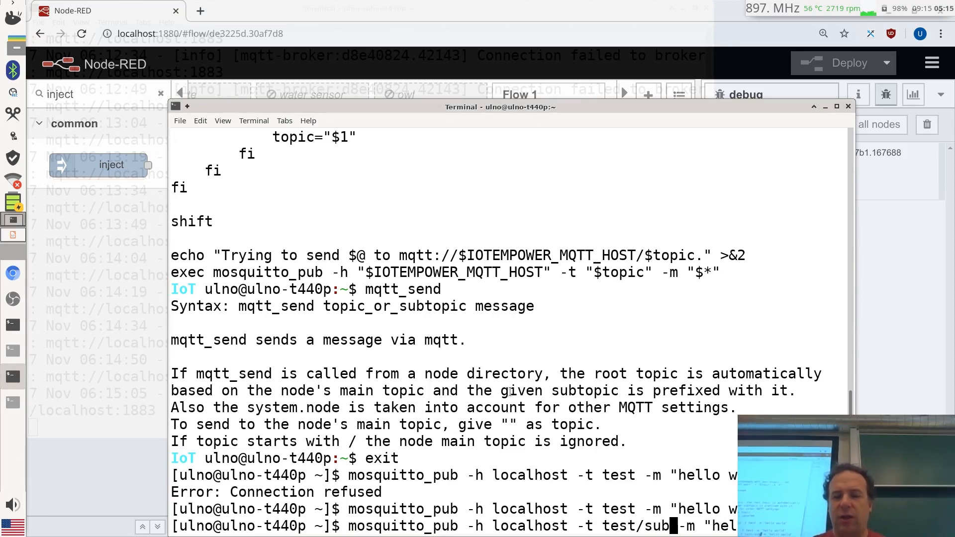
key(Return)
click(903, 313)
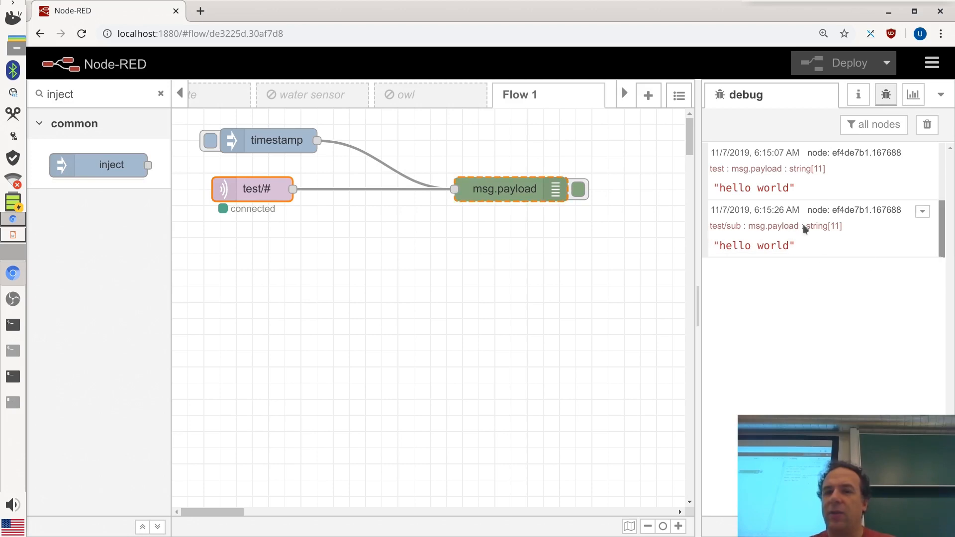
double_click(530, 198)
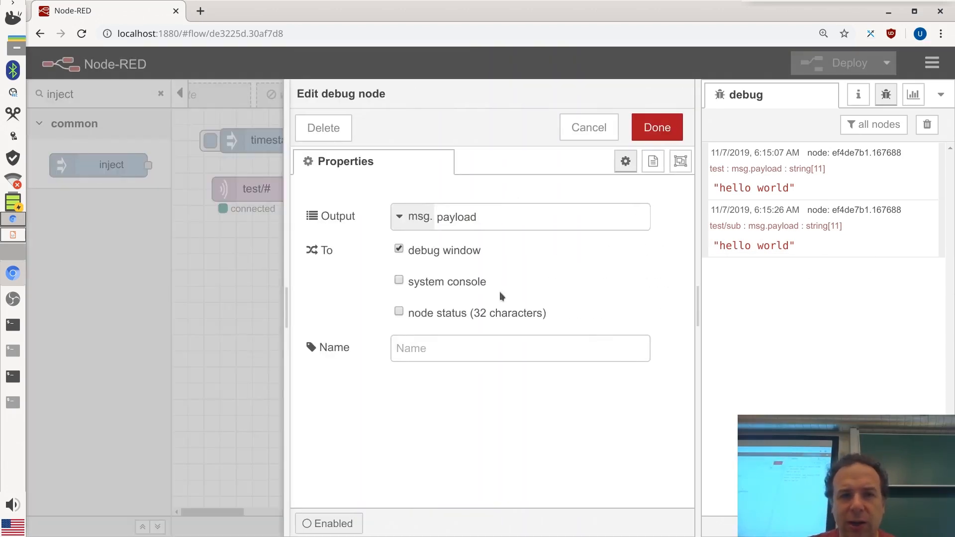
Make the debug node output the complete msg object and deploy the flow
click(398, 219)
click(438, 271)
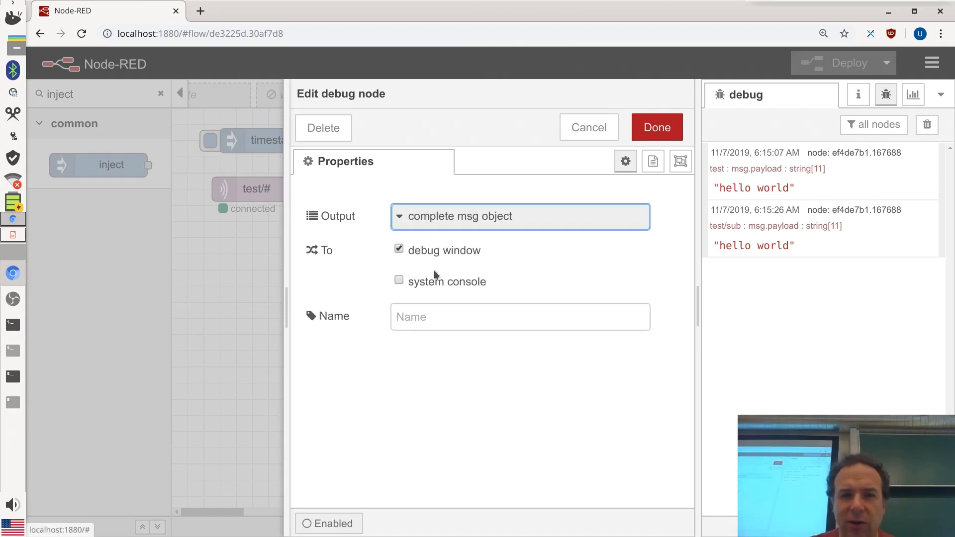
click(662, 128)
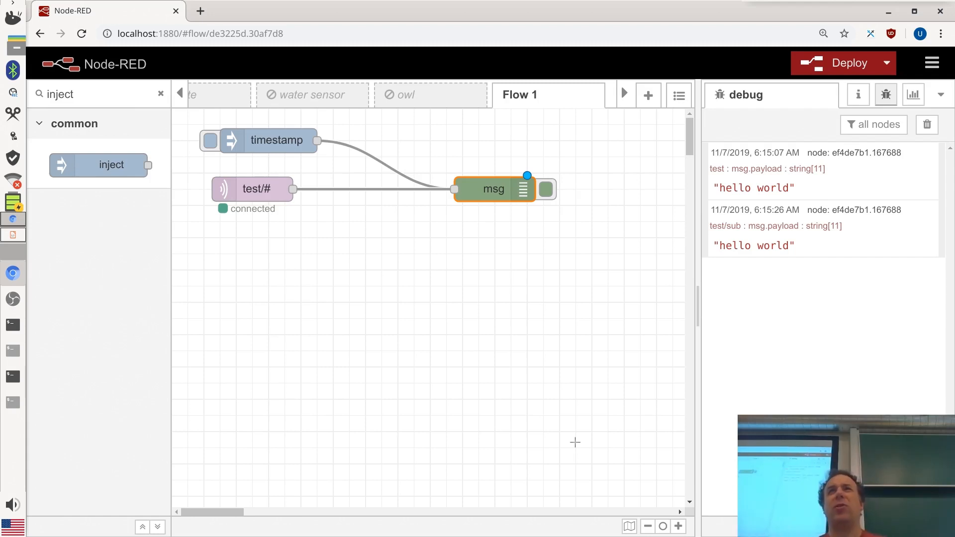
click(848, 67)
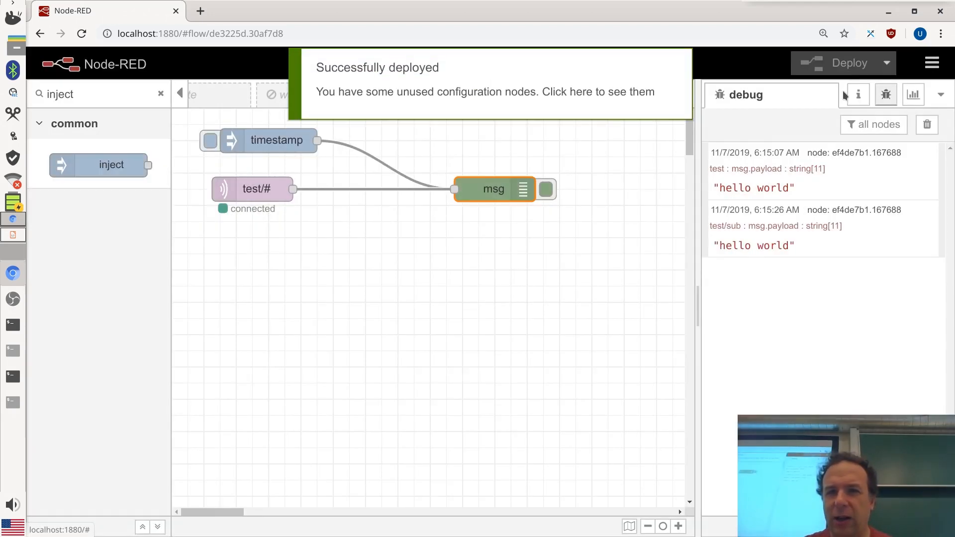
Resend hello world to test/sub and expand the new debug entry to show topic, payload, qos and retain
click(22, 379)
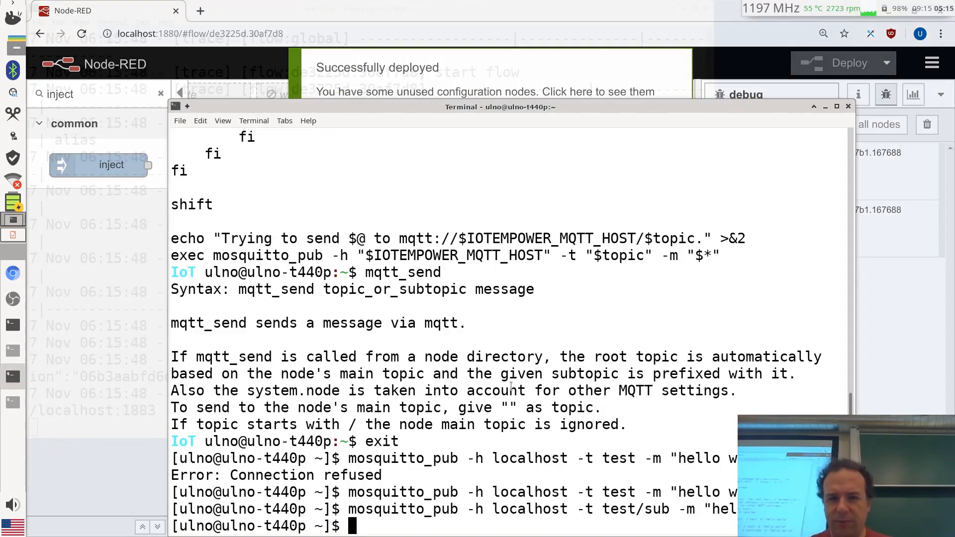
key(Up)
key(Return)
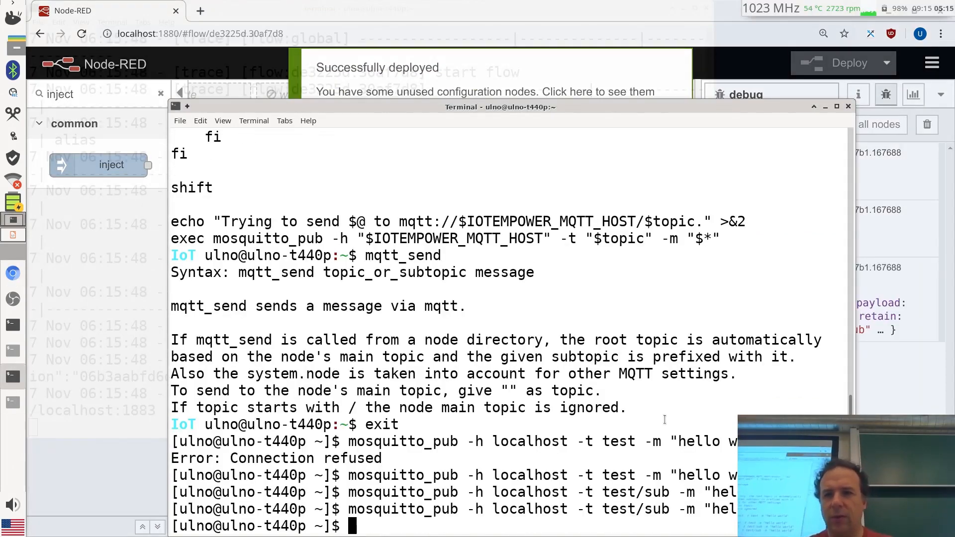
click(864, 411)
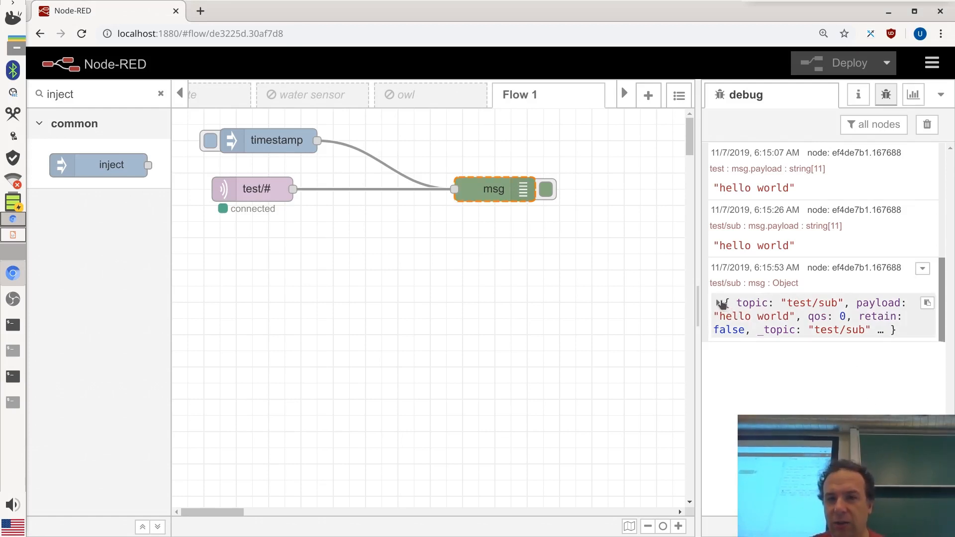
click(720, 303)
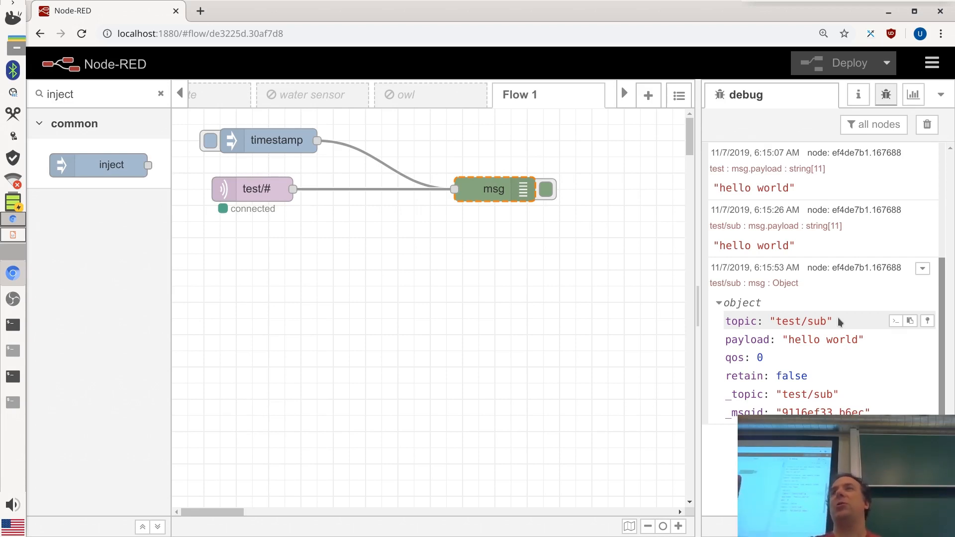
click(266, 202)
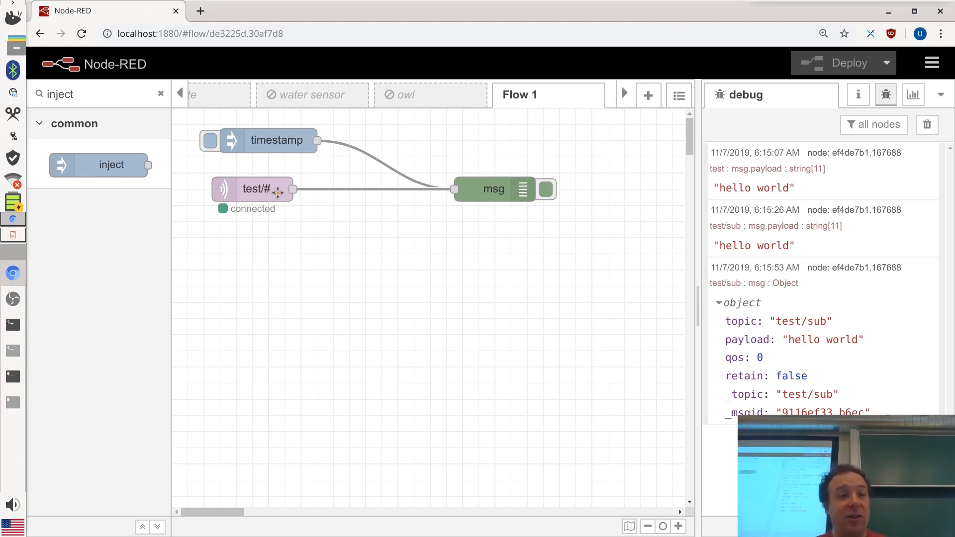
Drop a function node onto the wire between test/# and the msg debug node, and open its editor
click(161, 95)
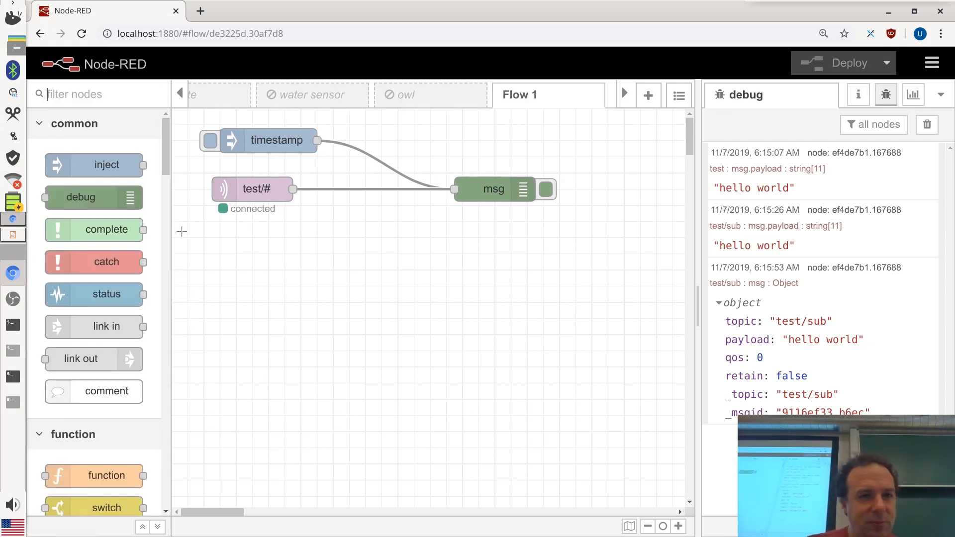
drag(168, 146, 166, 177)
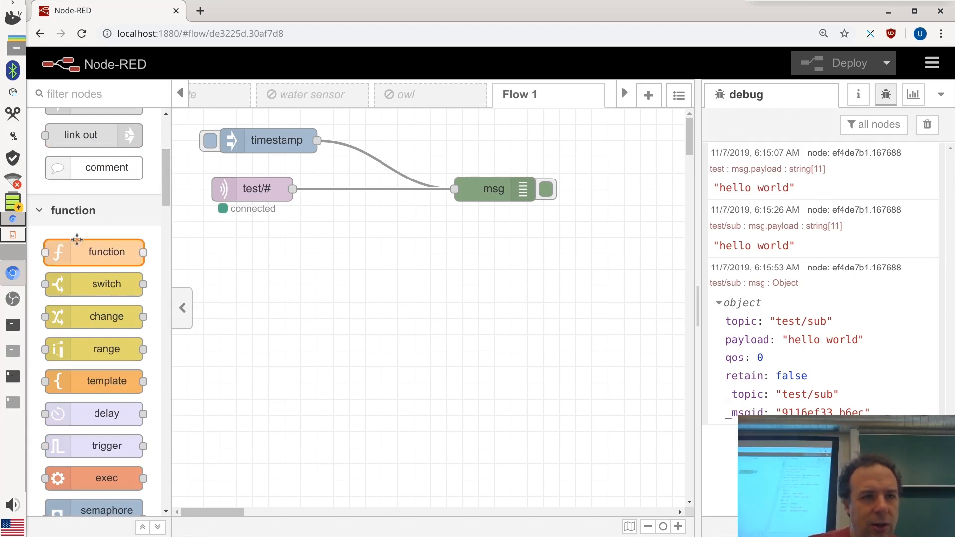
drag(79, 242, 365, 199)
drag(490, 190, 552, 157)
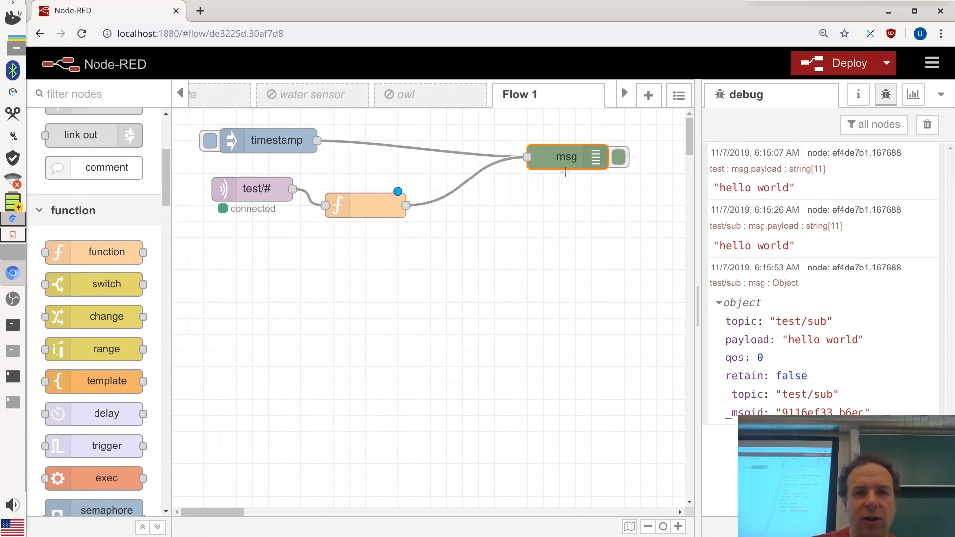
drag(365, 209, 406, 194)
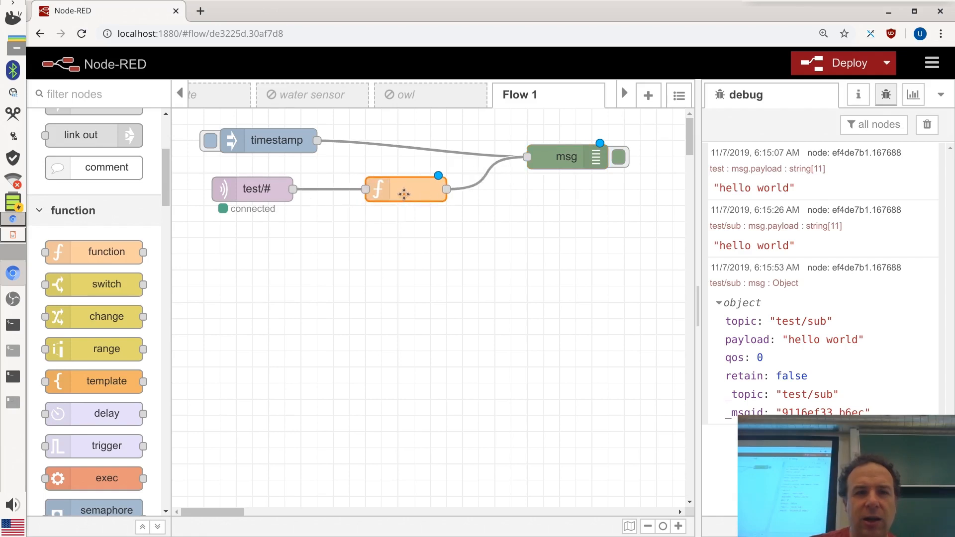
double_click(404, 194)
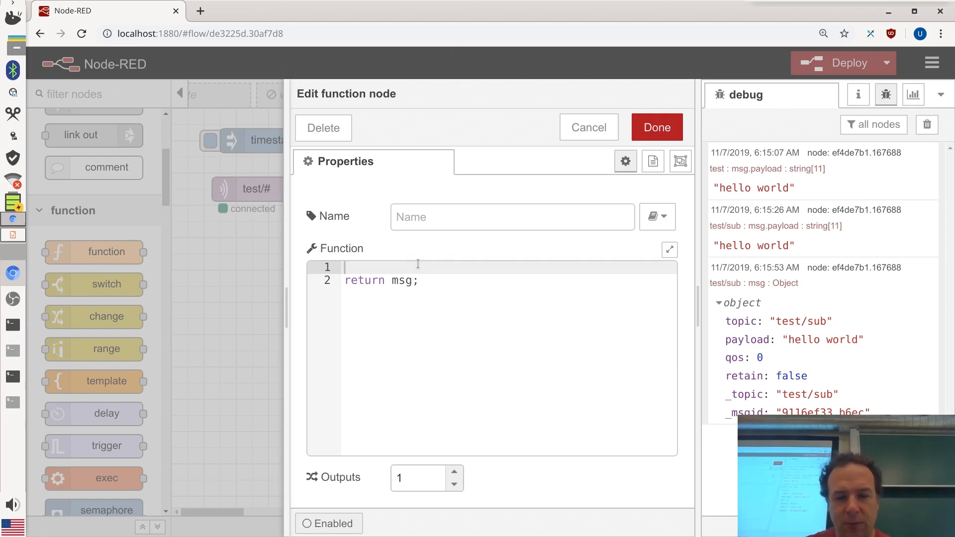
Set the function node's code to msg.payload = msg.topic; and save it
text(msg.payload)
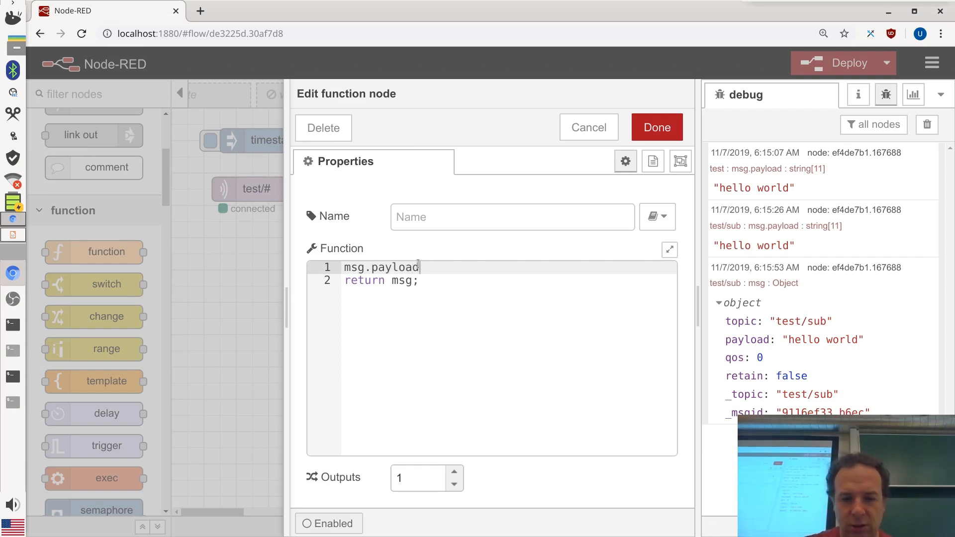
text( = )
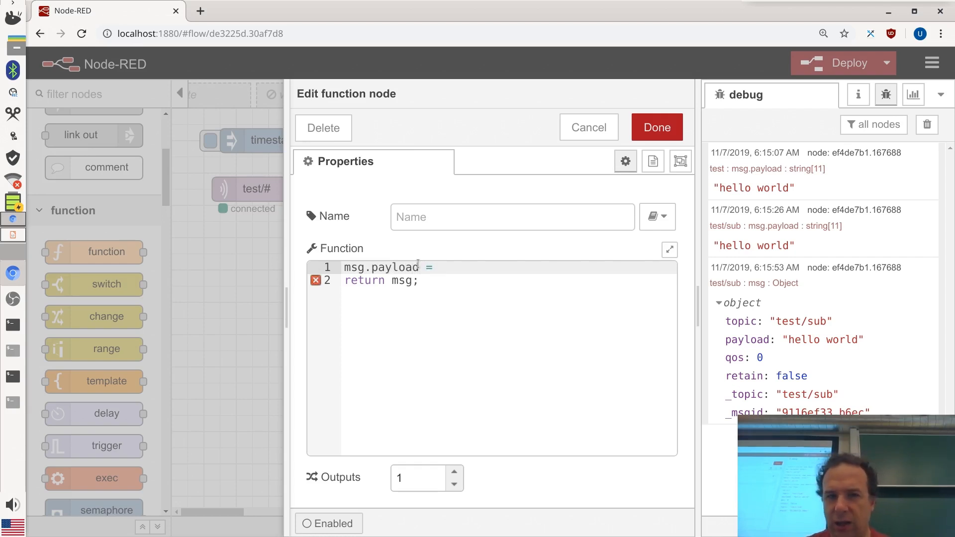
text(msg.)
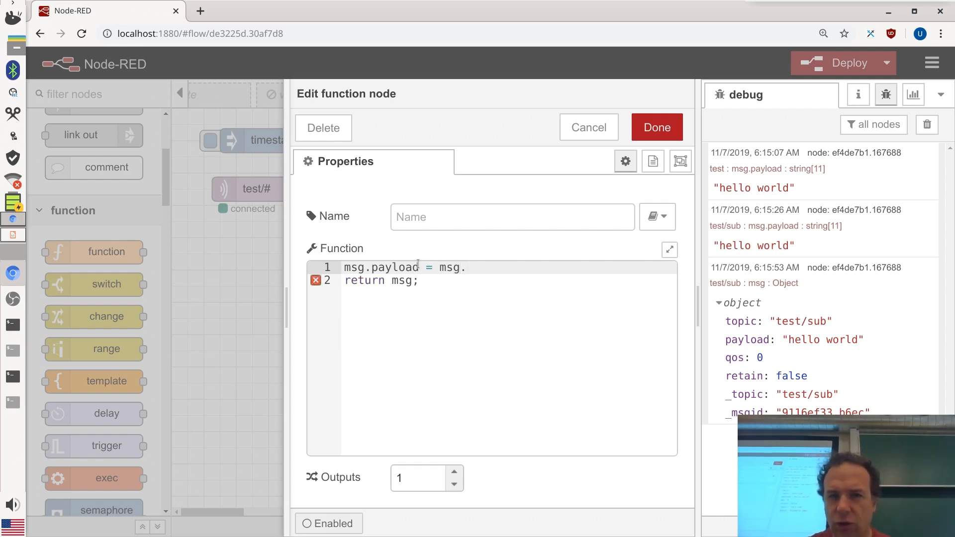
text(topic;)
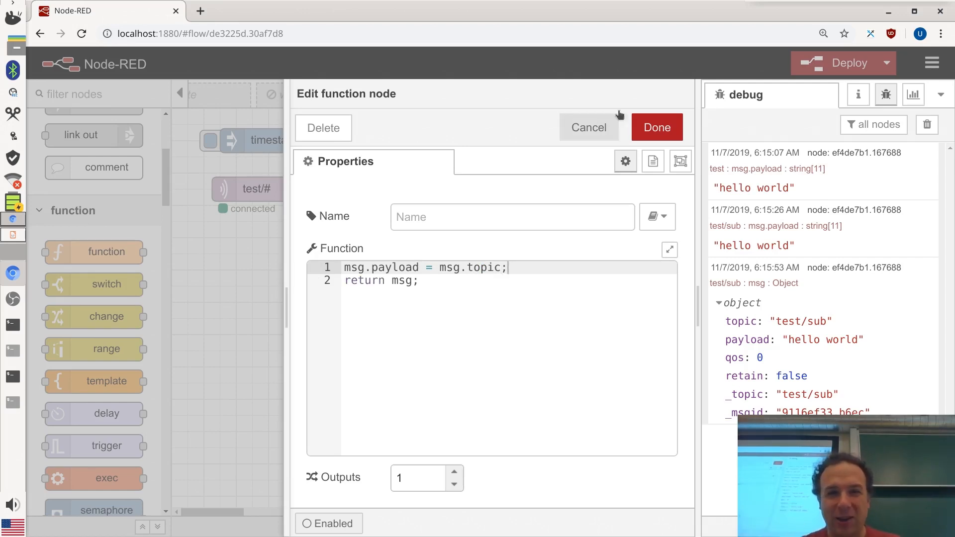
click(681, 126)
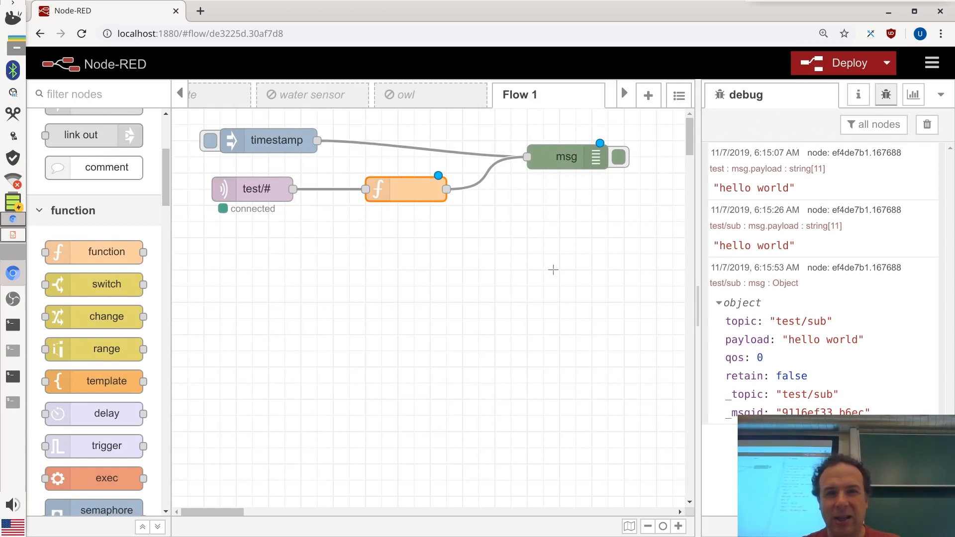
click(574, 156)
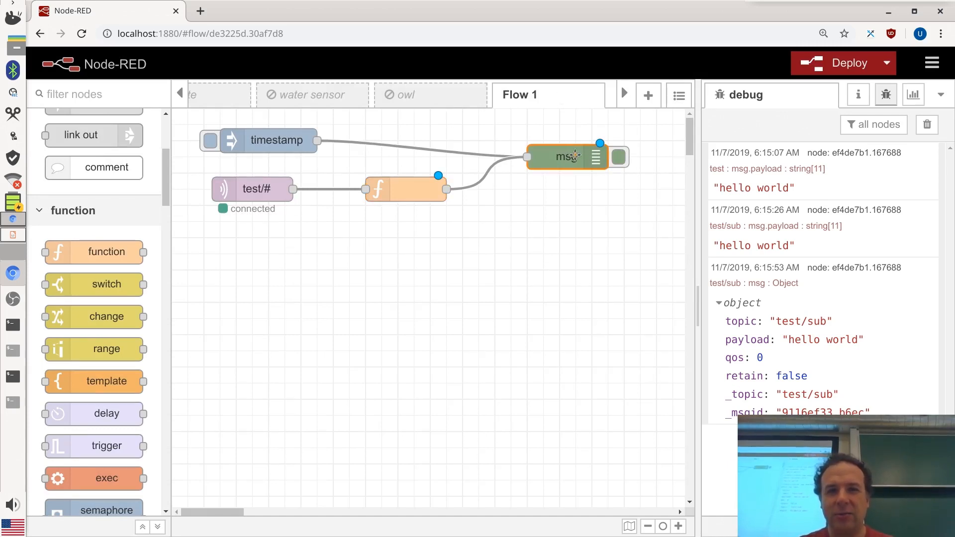
Switch the msg debug node's output back to msg.payload and deploy the flow
double_click(573, 156)
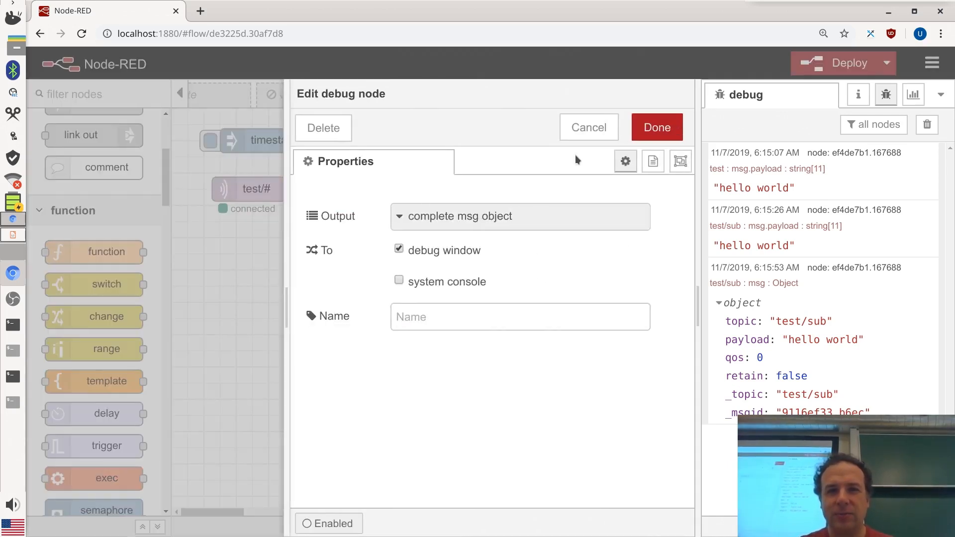
click(523, 217)
click(440, 238)
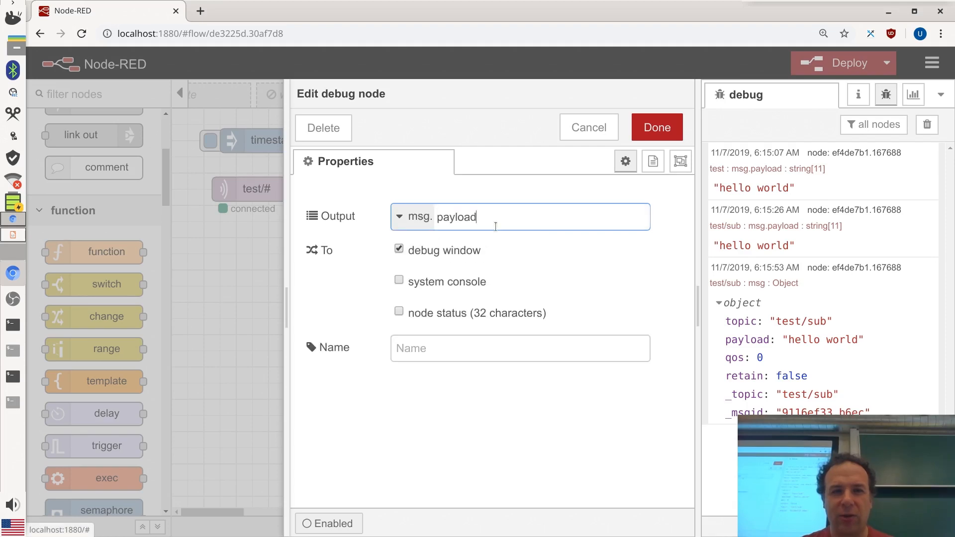
click(657, 127)
click(854, 62)
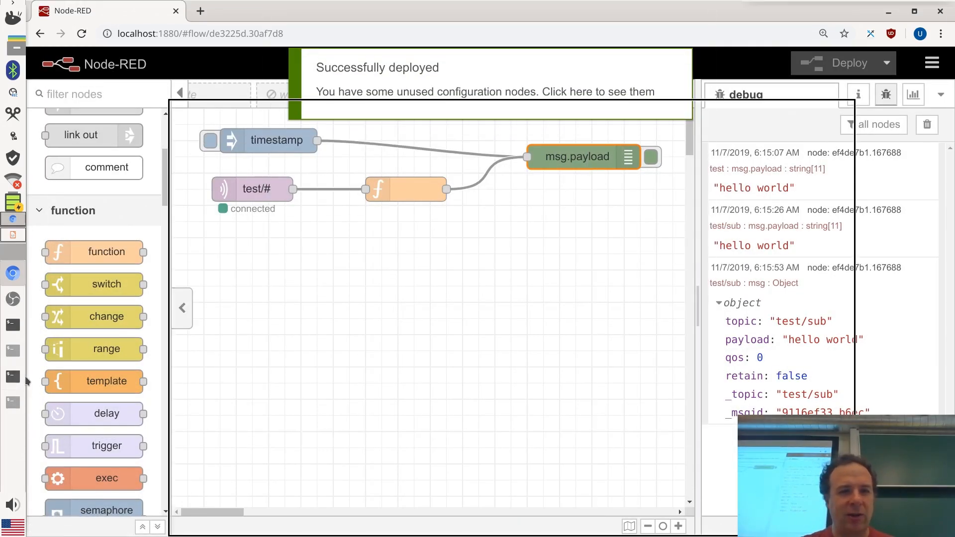
click(13, 377)
Republish the test message to test/sub and check it in Node-RED
key(Up)
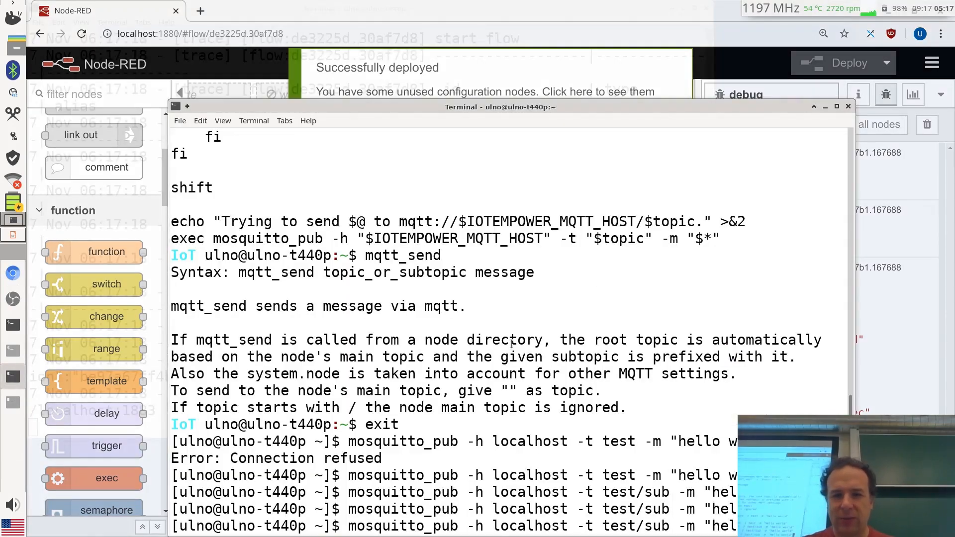
key(Return)
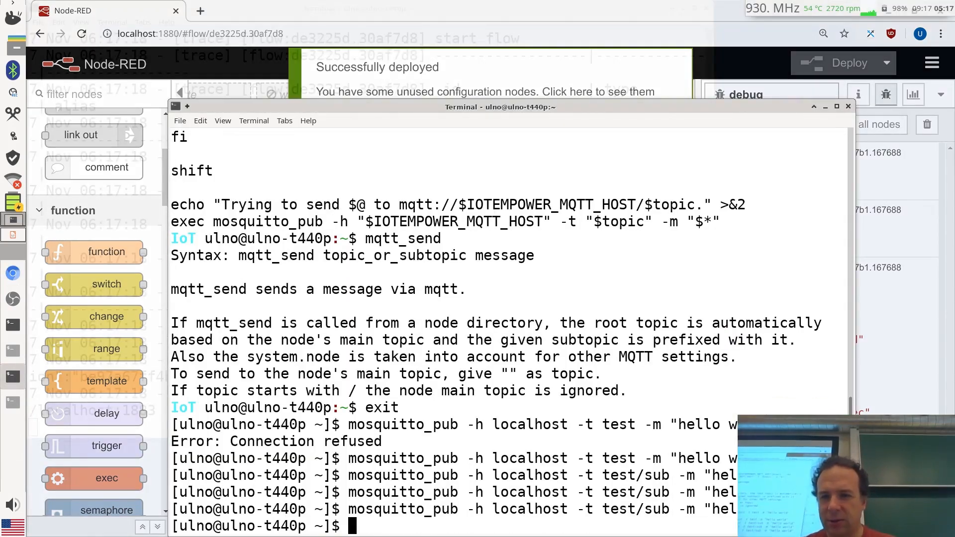
key(alt+Tab)
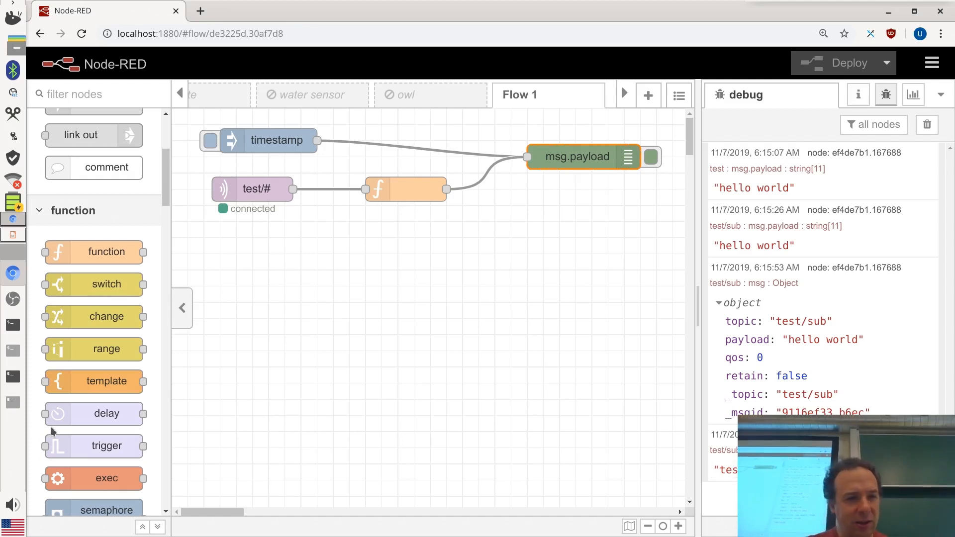
Publish the same message to topic test/123 and return to Node-RED
click(14, 377)
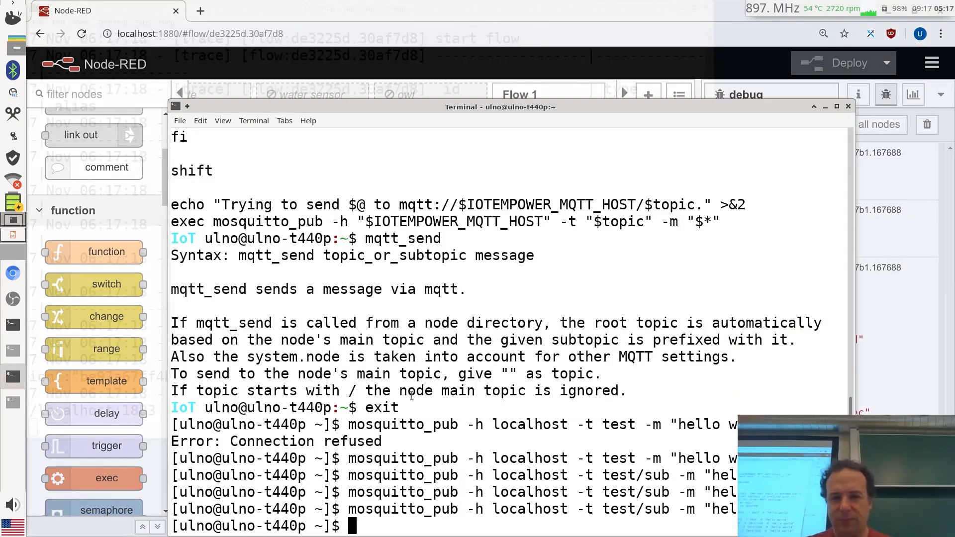
key(Up)
key(Left)
key(Left)
key(Left)
key(Left)
key(Left)
key(Left)
key(Left)
key(Left)
key(Left)
key(Left)
key(Left)
key(Left)
key(Left)
key(Left)
key(Left)
key(Left)
key(Left)
key(BackSpace)
key(BackSpace)
key(BackSpace)
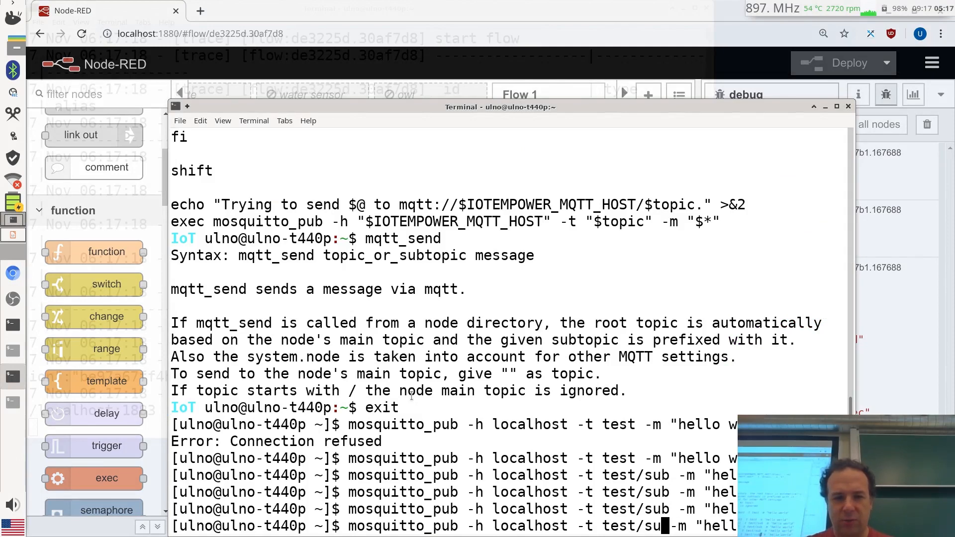
text(123)
key(Return)
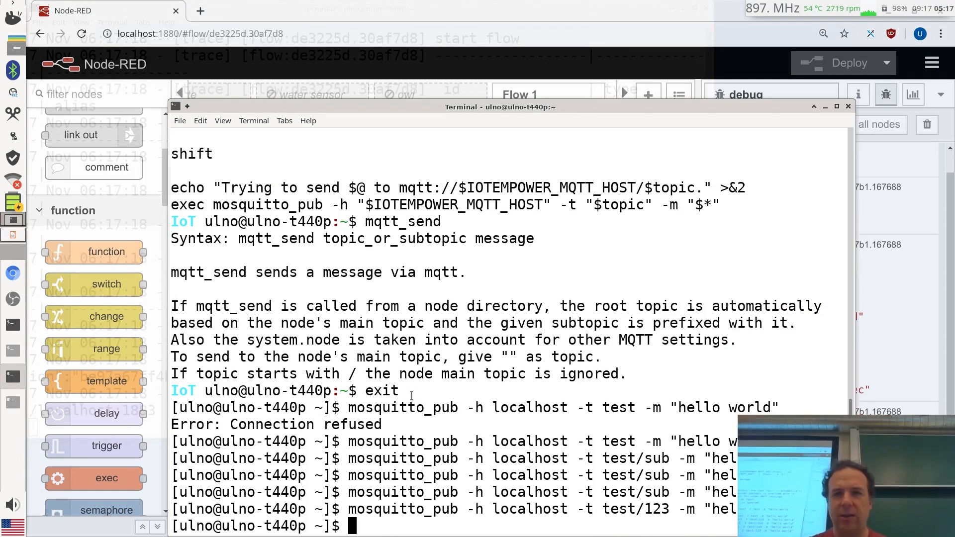
click(627, 6)
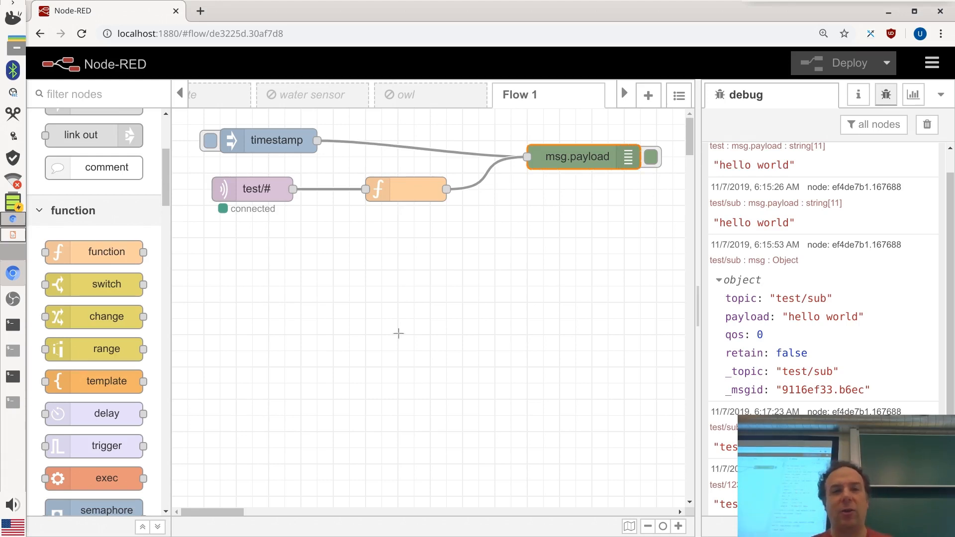
Name the function node 'topic to msg'
double_click(408, 195)
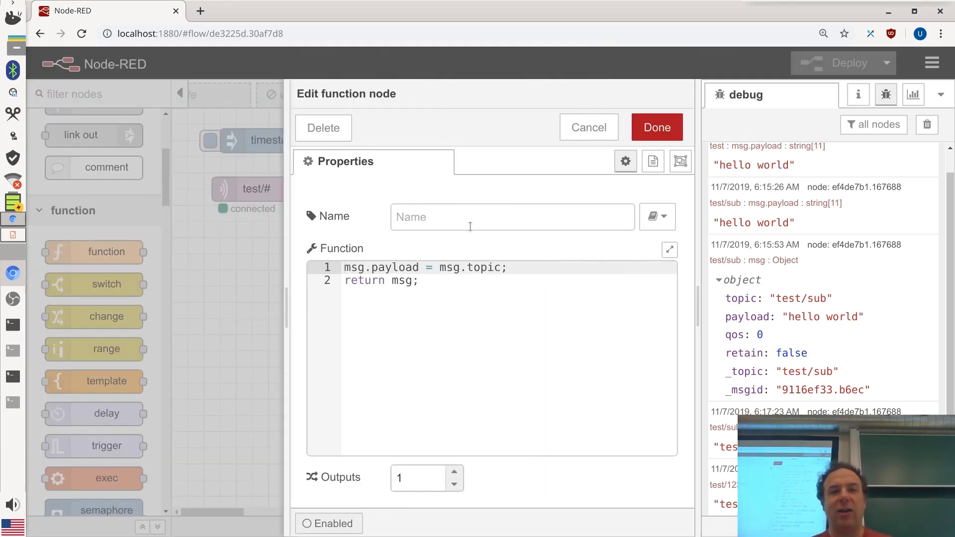
click(469, 217)
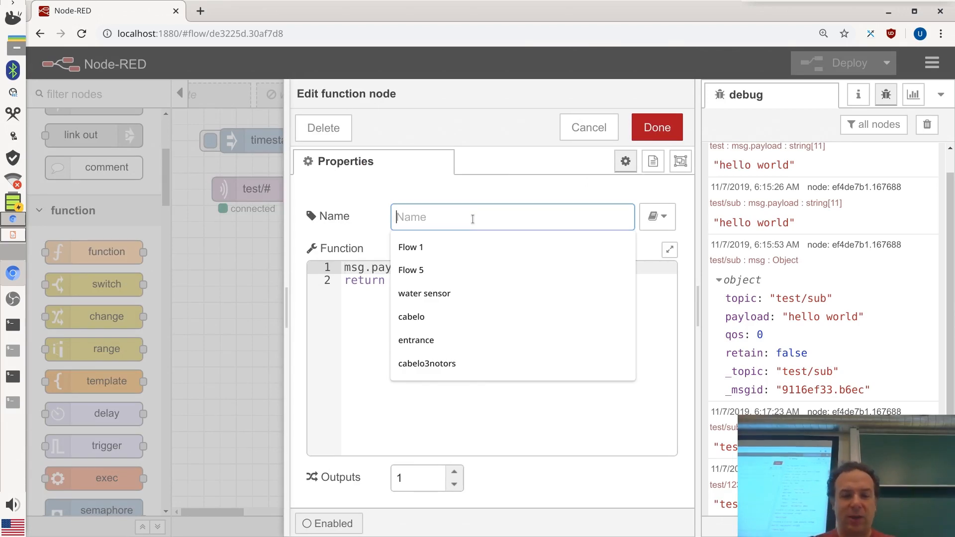
text(topi)
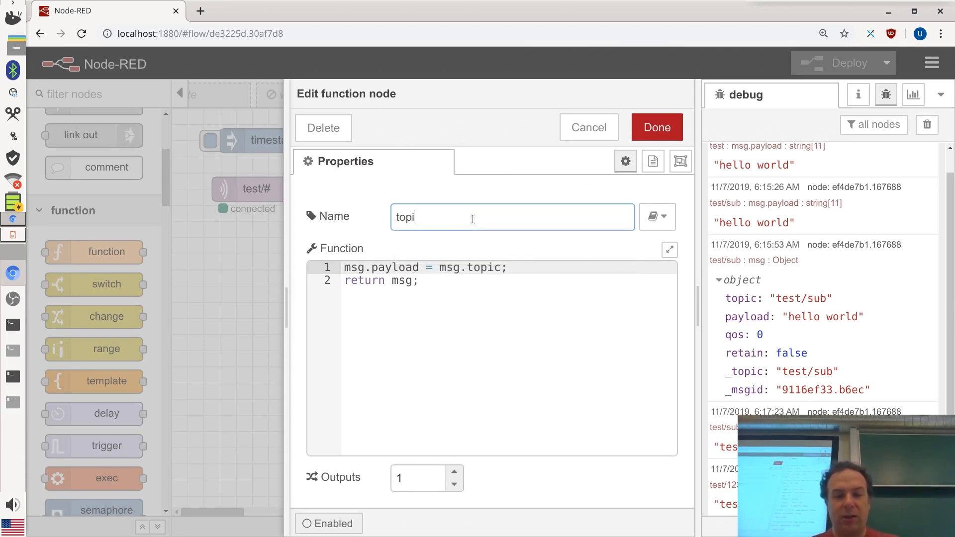
text(c to msg)
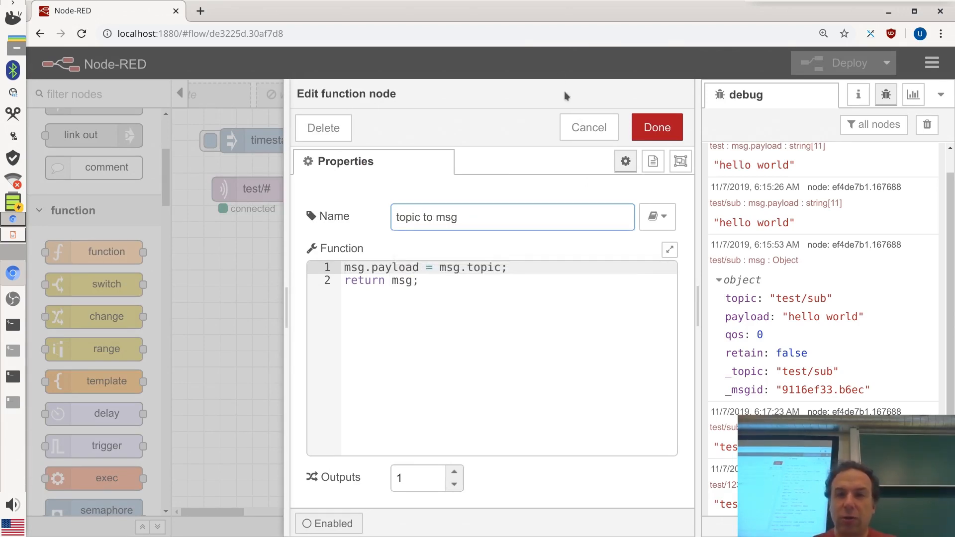
click(642, 129)
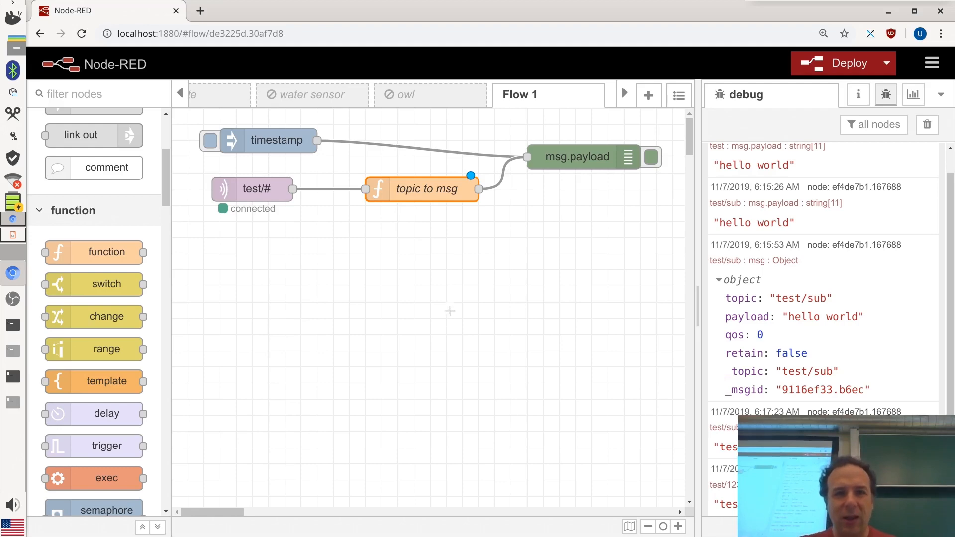
Deploy the renamed flow and select all four nodes
click(449, 312)
key(ctrl+s)
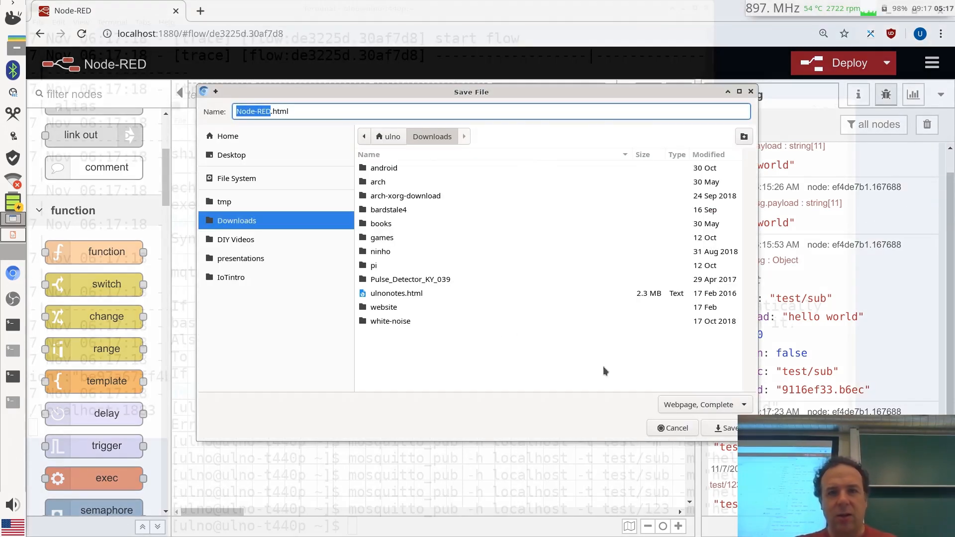
click(672, 429)
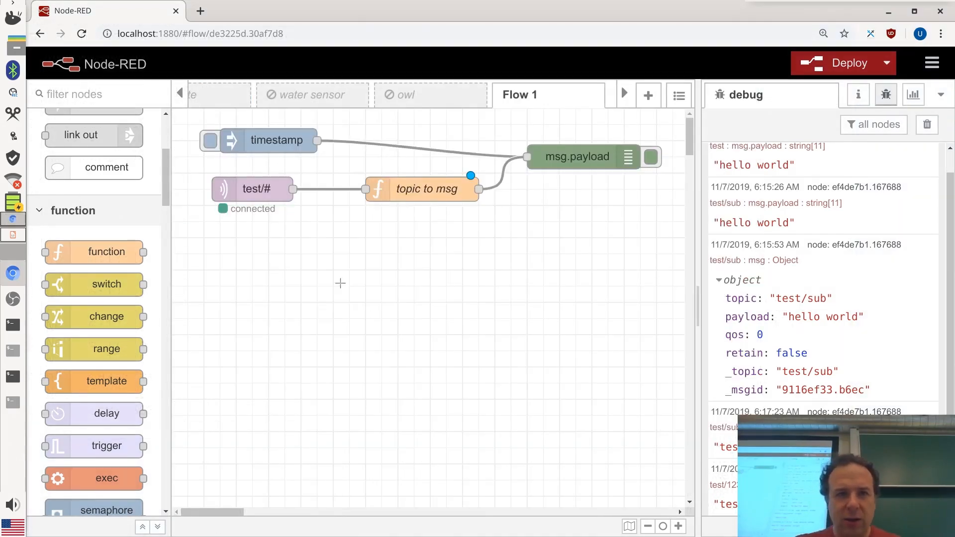
click(855, 66)
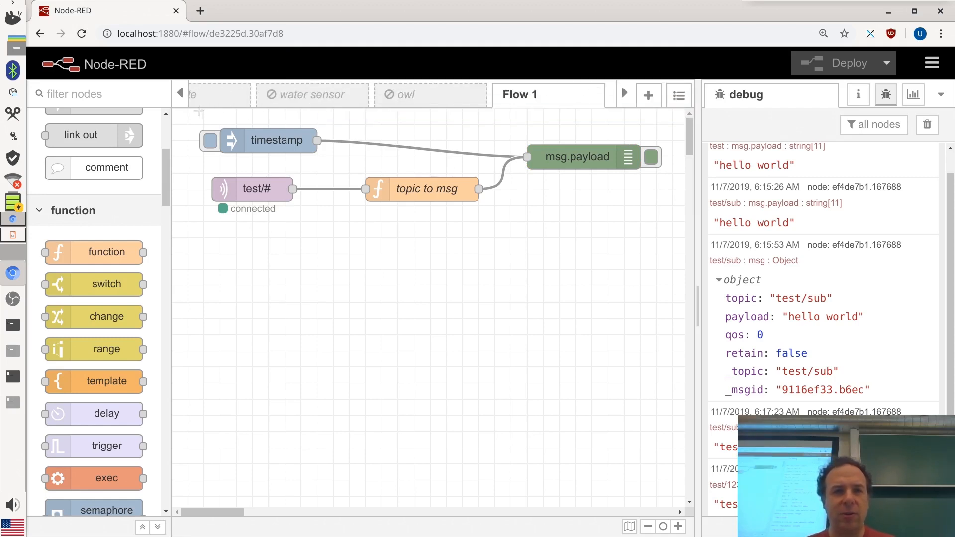
drag(190, 117, 676, 279)
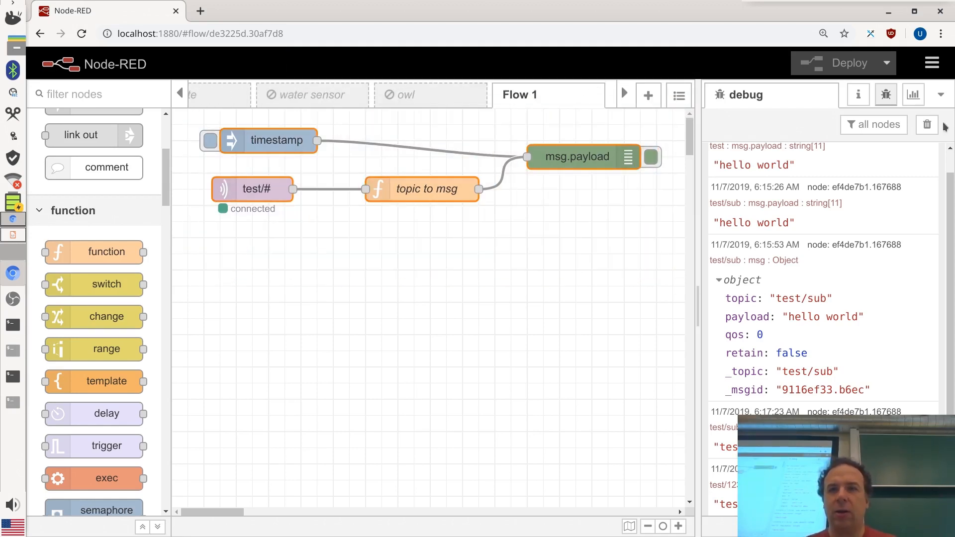
click(932, 63)
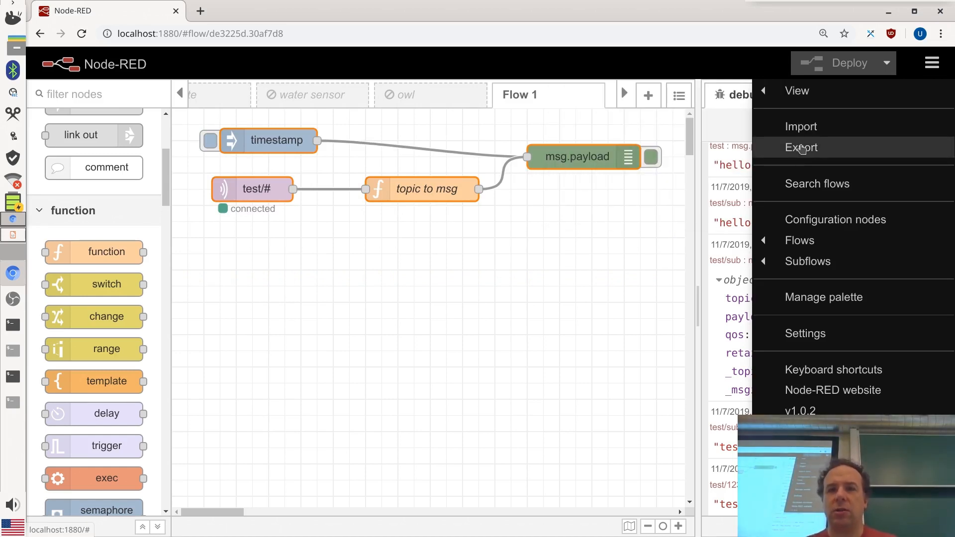
Export the four selected nodes and review the JSON in formatted form
click(801, 147)
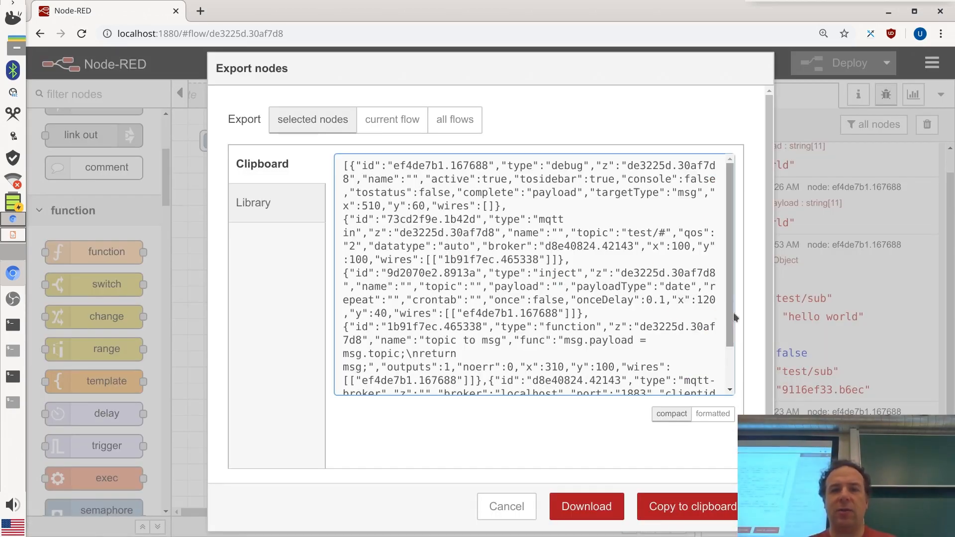
drag(737, 246, 719, 347)
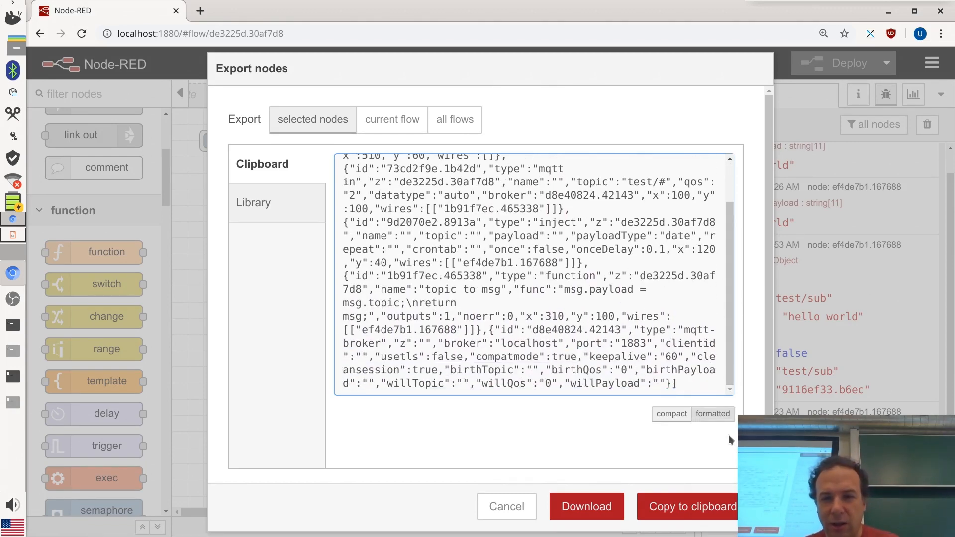
click(712, 415)
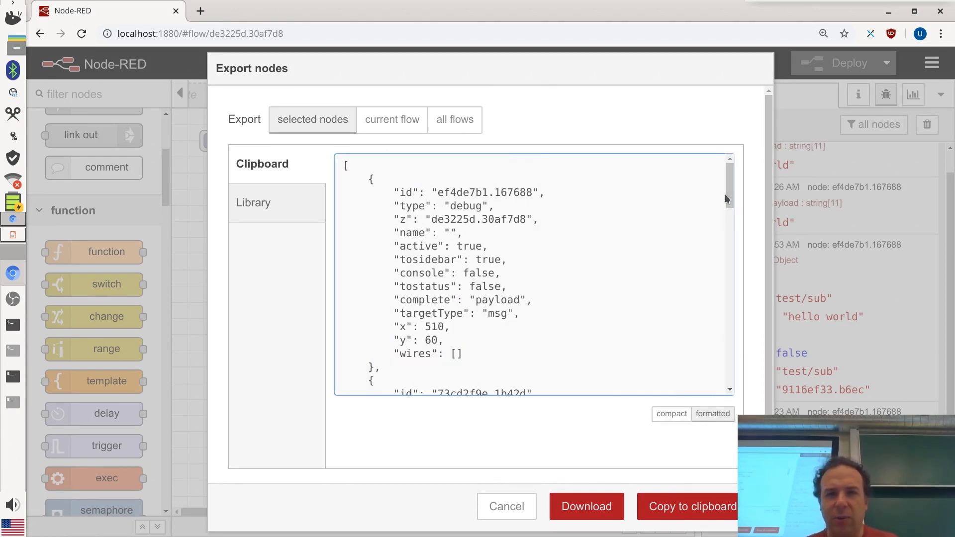
drag(731, 198, 741, 339)
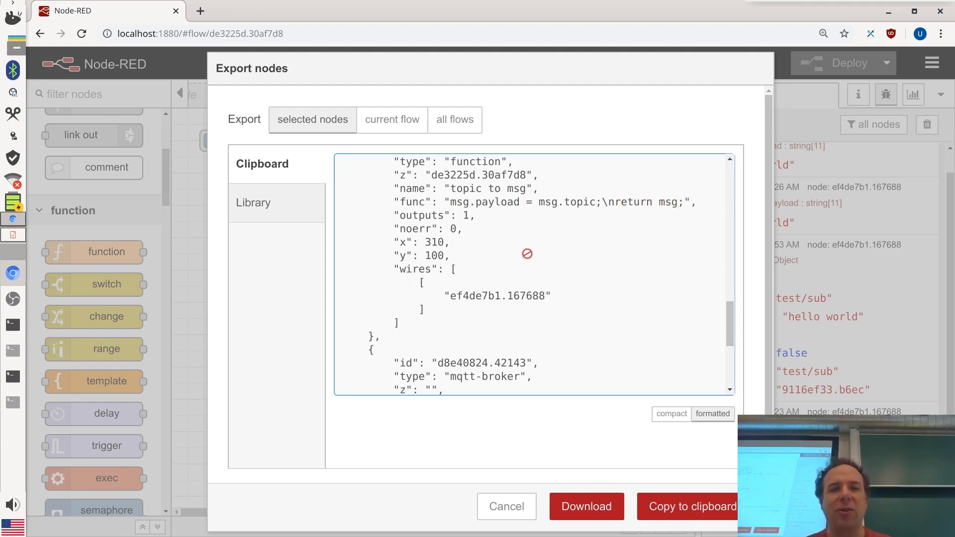
drag(730, 326, 731, 357)
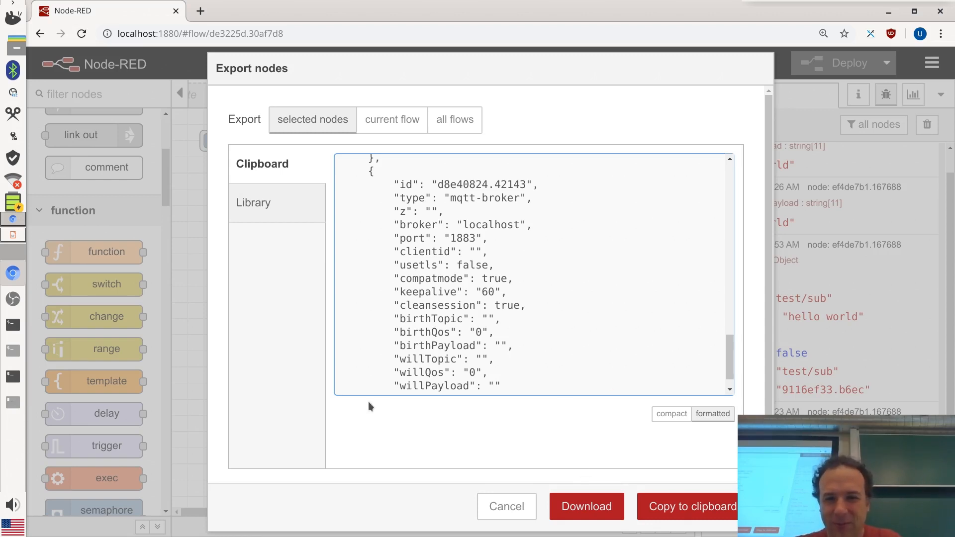
Close the export dialog and bring up slide 3 of the lecture presentation
click(506, 506)
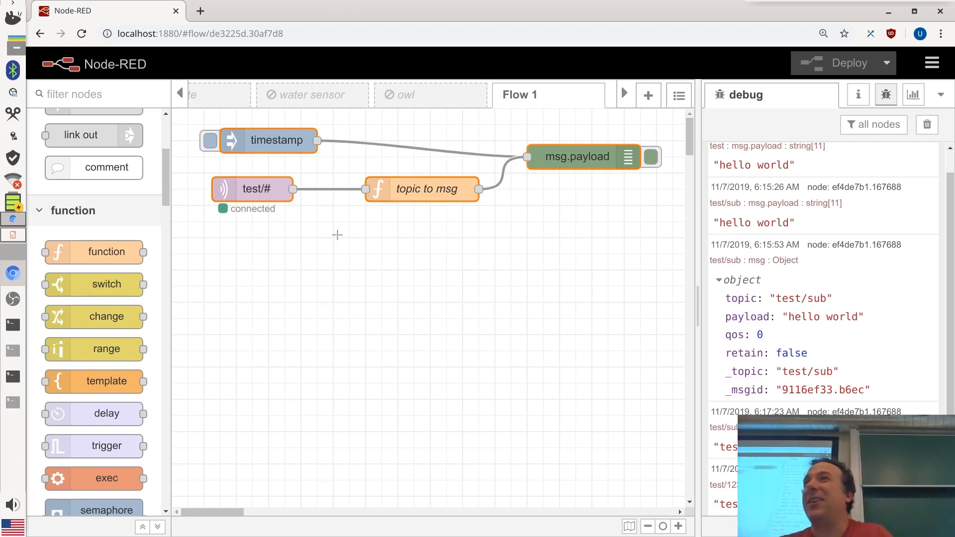
click(12, 235)
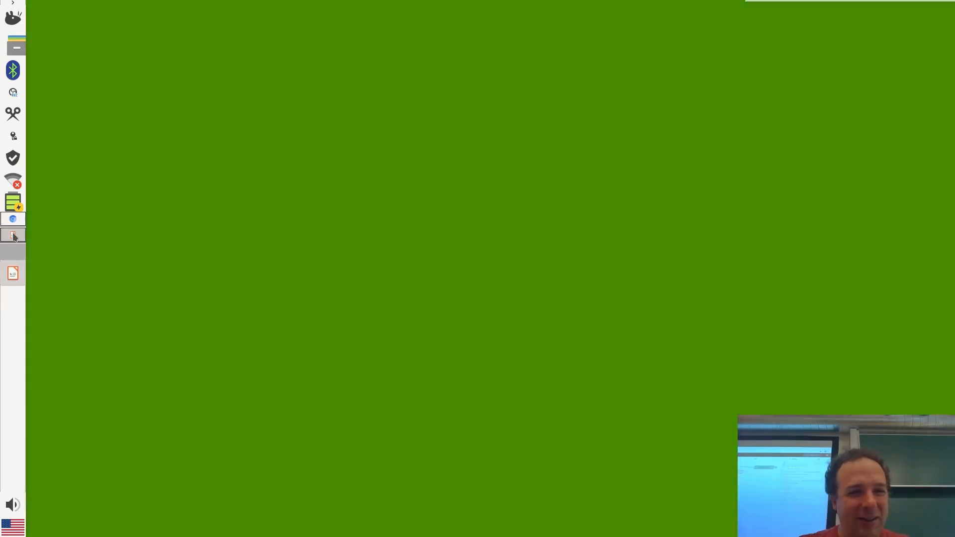
scroll(548, 263, down, 3)
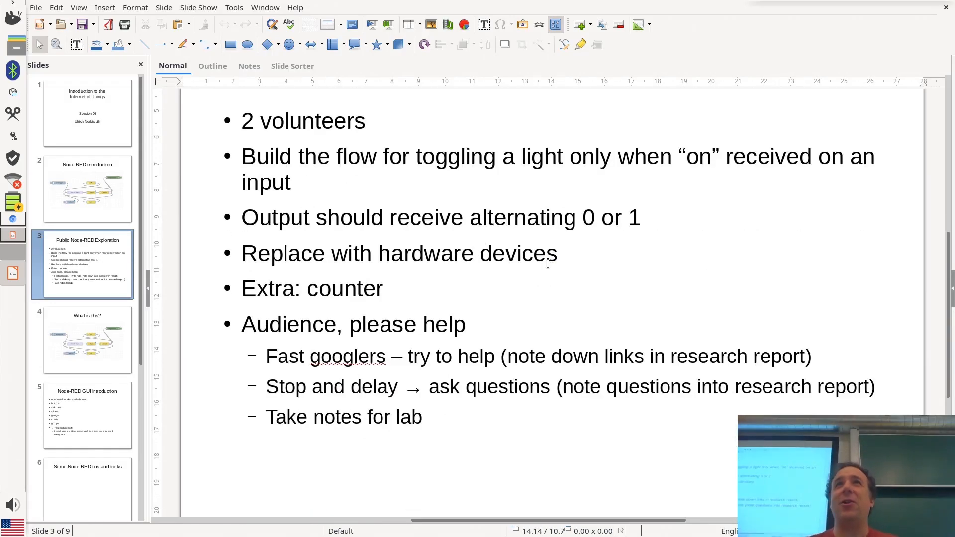